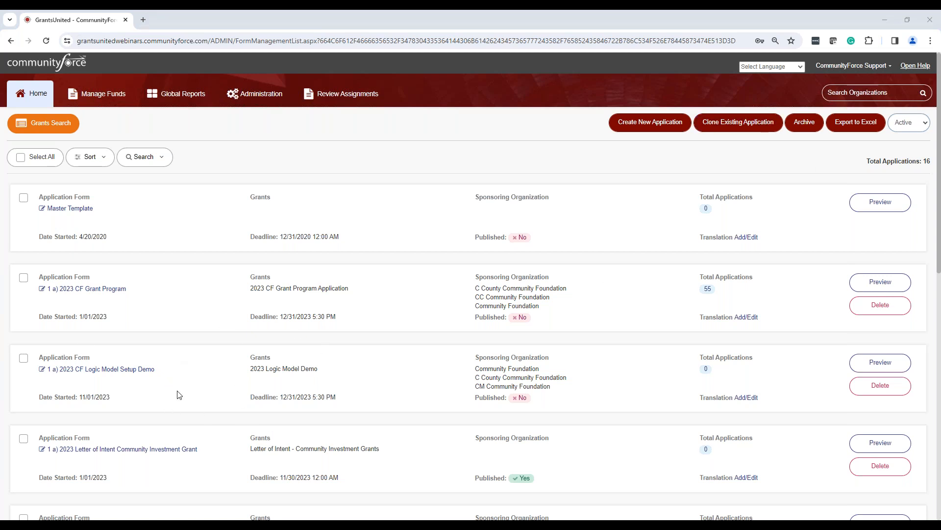
Open the logic model settings of the "1 a) 2023 CF Logic Model Setup Demo" application form.
{"action": "left_click", "coordinate": [139, 375]}
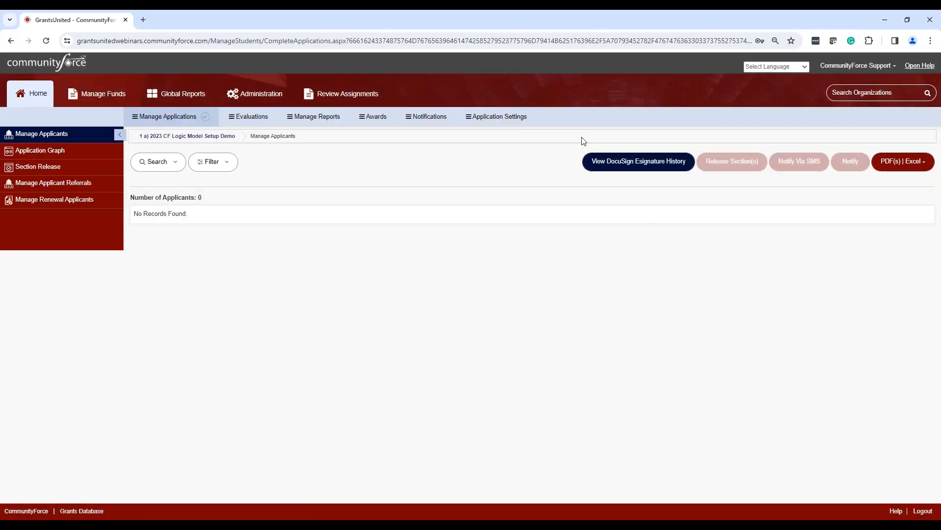
{"action": "left_click", "coordinate": [515, 118]}
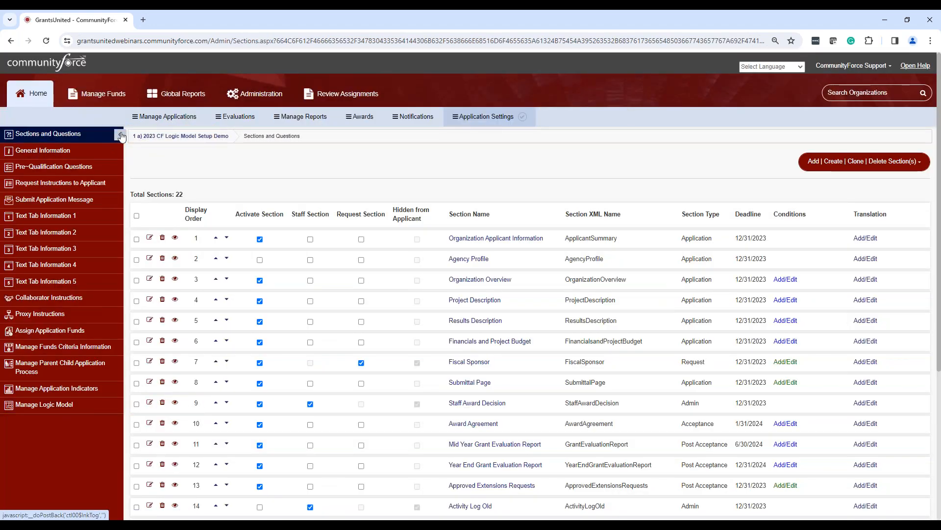
{"action": "left_click", "coordinate": [51, 409]}
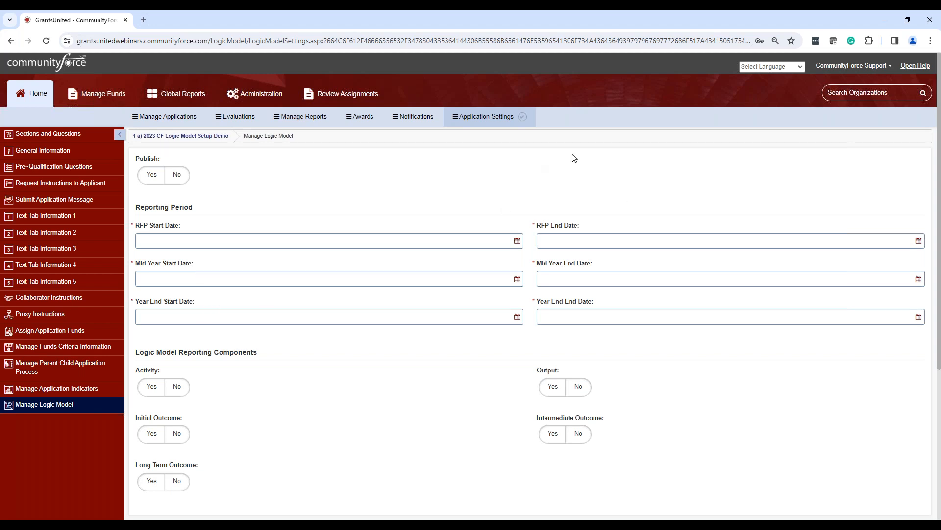
Set the logic model's Publish option to Yes and its RFP reporting period to 10/01/2023 through 12/31/2023.
{"action": "scroll", "coordinate": [379, 174], "scroll_direction": "down", "scroll_amount": 1}
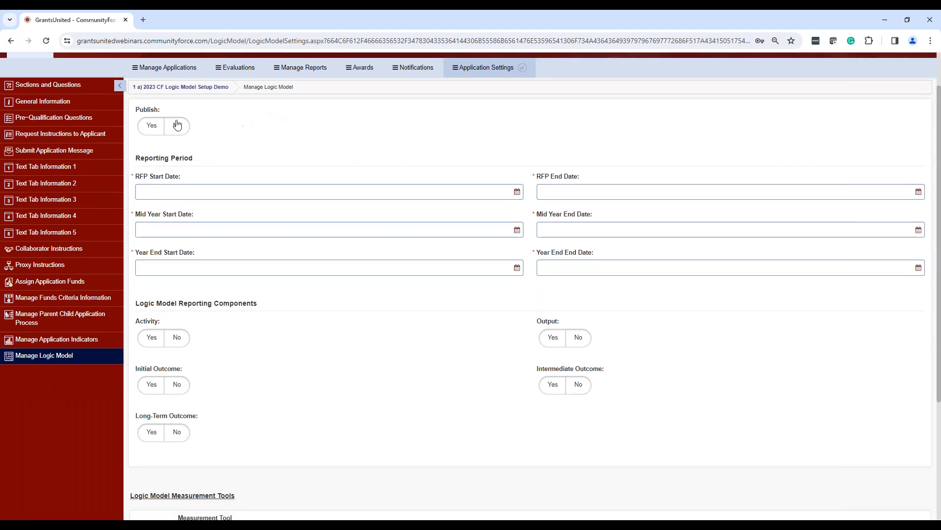
{"action": "left_click", "coordinate": [154, 130]}
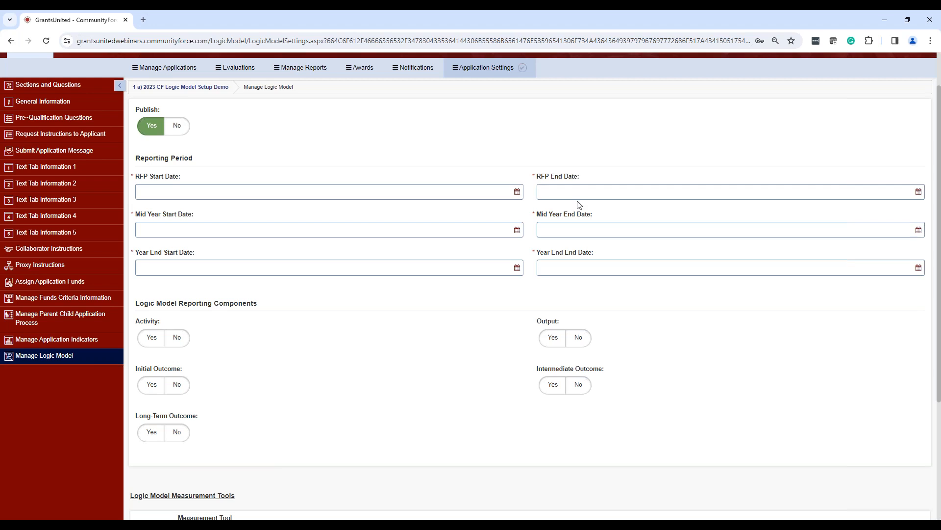
{"action": "left_click", "coordinate": [490, 192]}
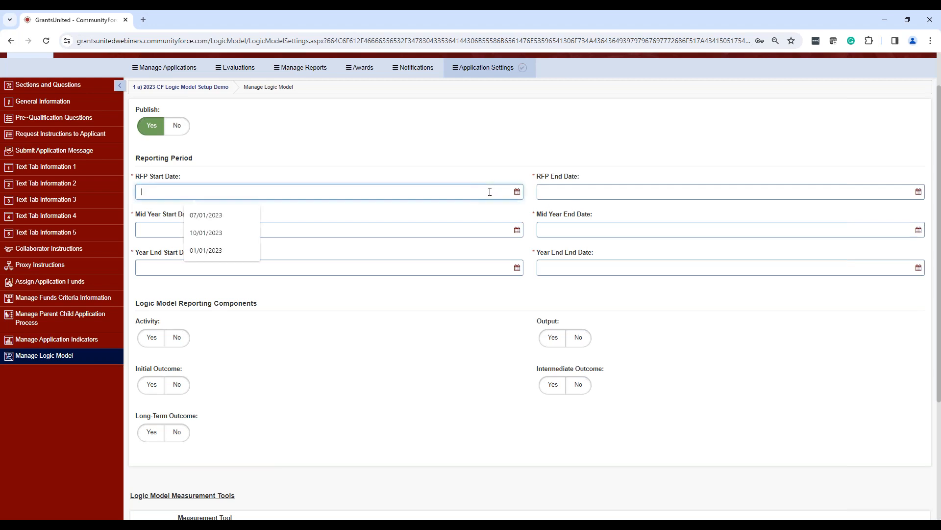
{"action": "left_click", "coordinate": [220, 235]}
{"action": "left_click", "coordinate": [871, 192]}
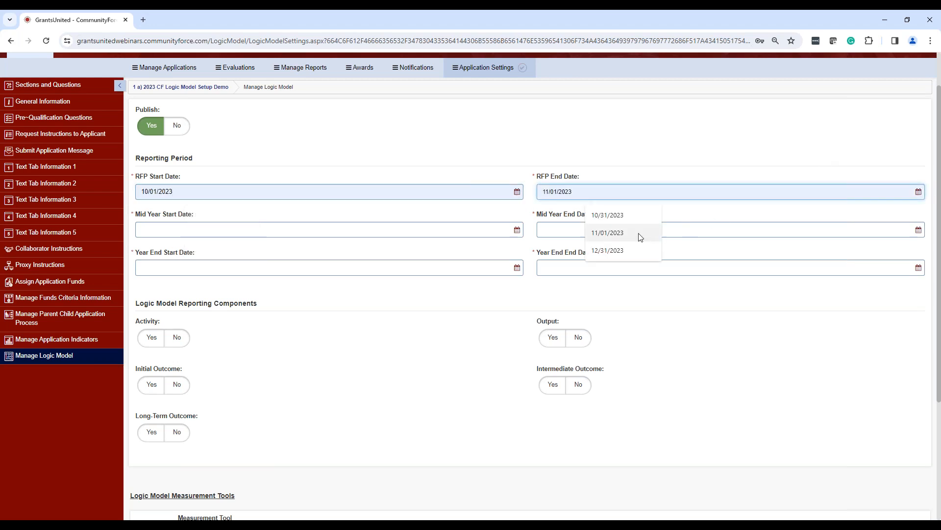
{"action": "left_click", "coordinate": [655, 250]}
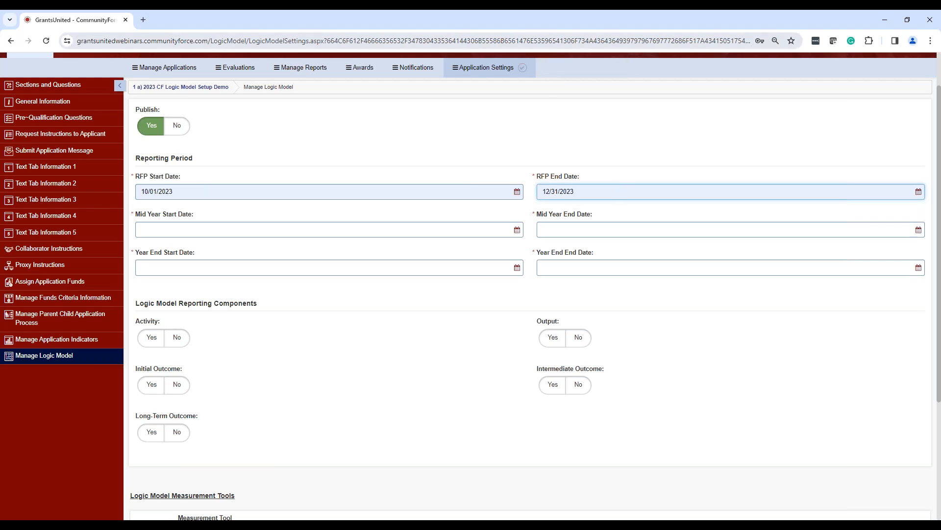
Set the Mid Year Start Date to 06/01/2024 and enter 06/302024 as the Mid Year End Date.
{"action": "left_click", "coordinate": [330, 231]}
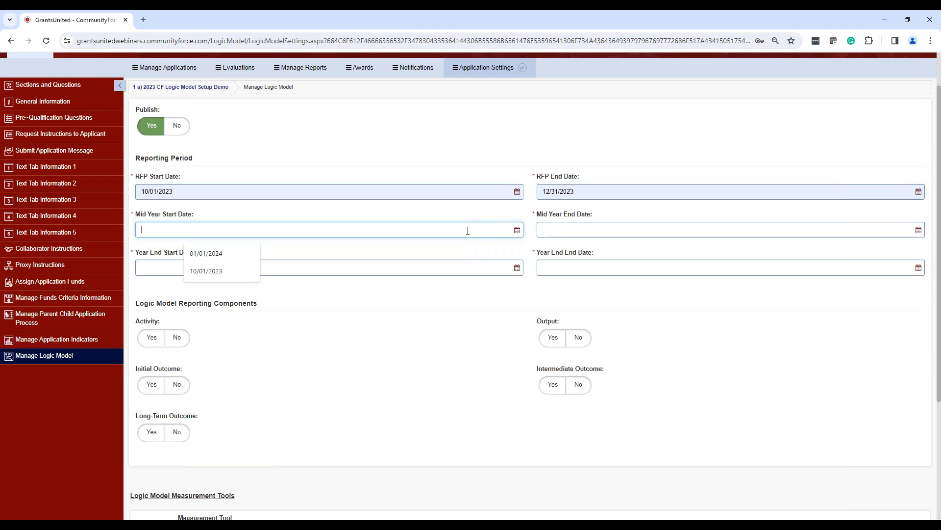
{"action": "type", "text": "06/01/2024"}
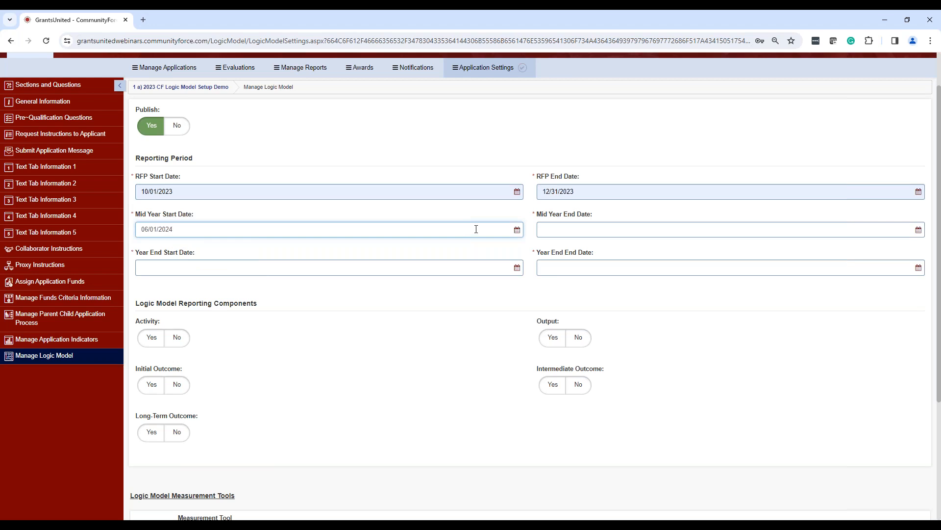
{"action": "left_click", "coordinate": [718, 230]}
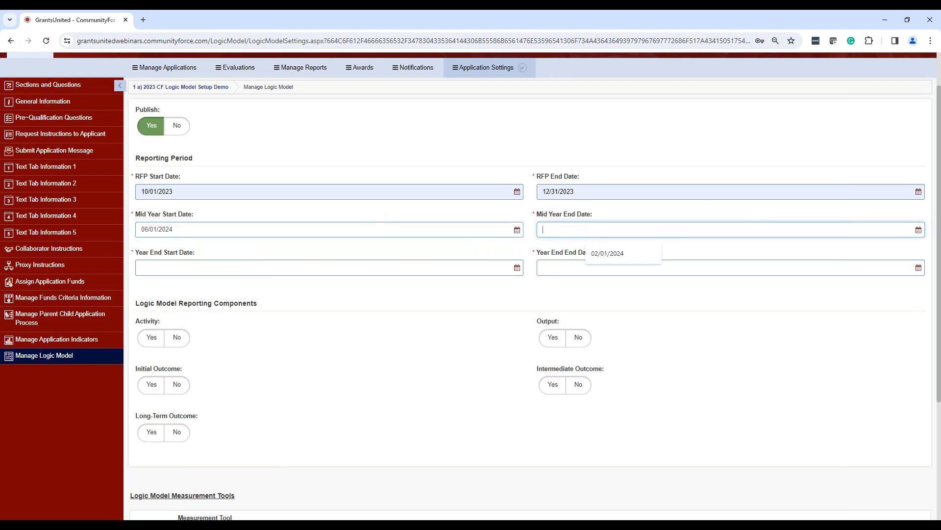
{"action": "type", "text": "06/302024"}
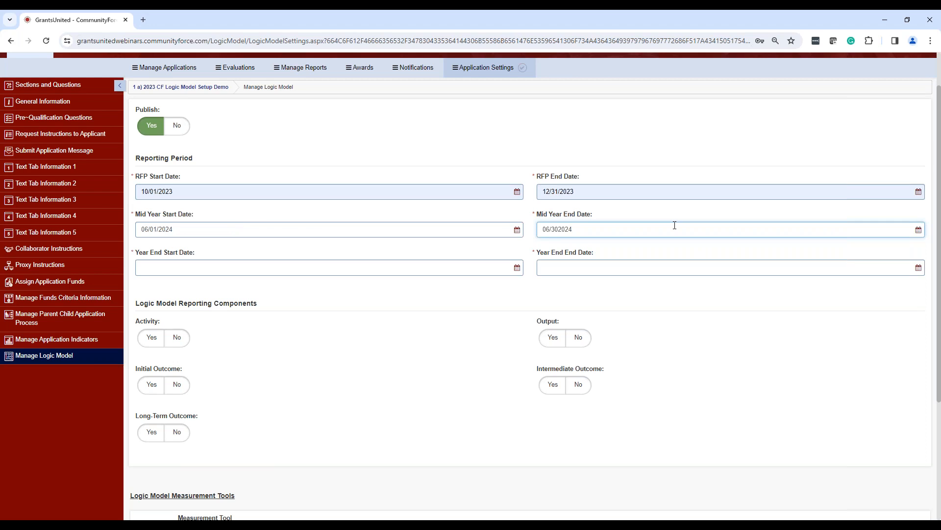
Set the year end reporting period to 12/01/2024 through 12/31/2024 and correct the Mid Year End Date to 06/30/2024.
{"action": "left_click", "coordinate": [207, 267]}
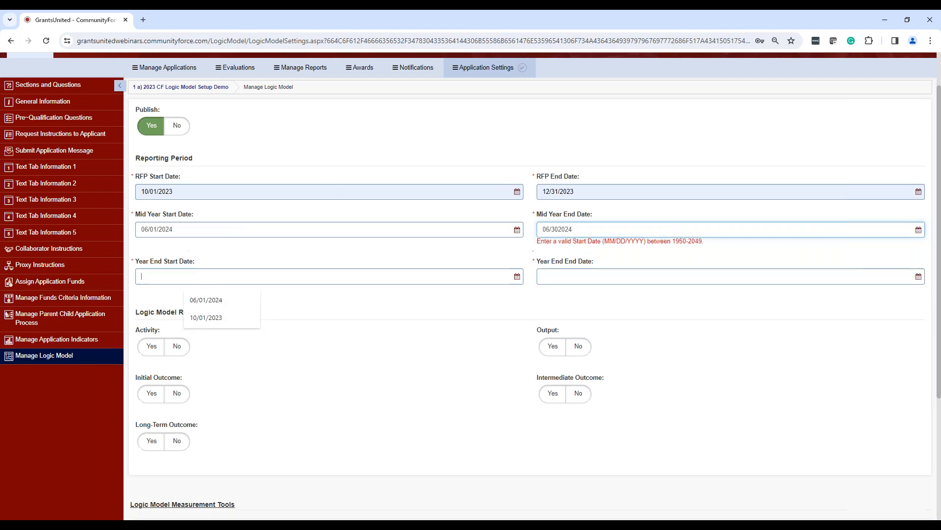
{"action": "type", "text": "12/01/"}
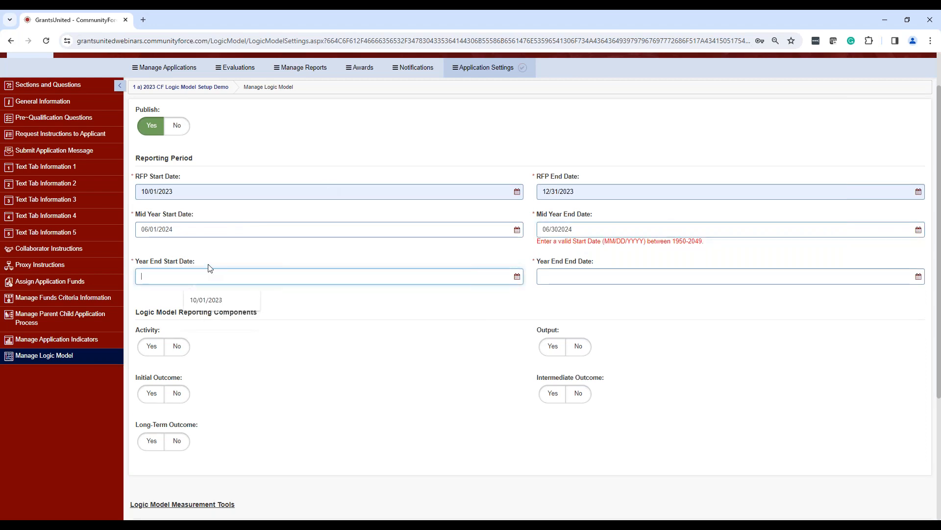
{"action": "type", "text": "2024"}
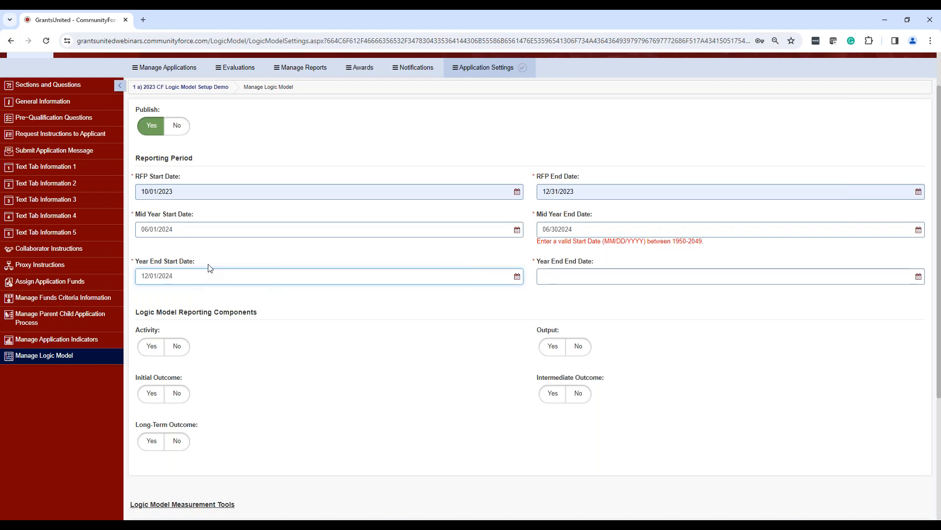
{"action": "left_click", "coordinate": [626, 270]}
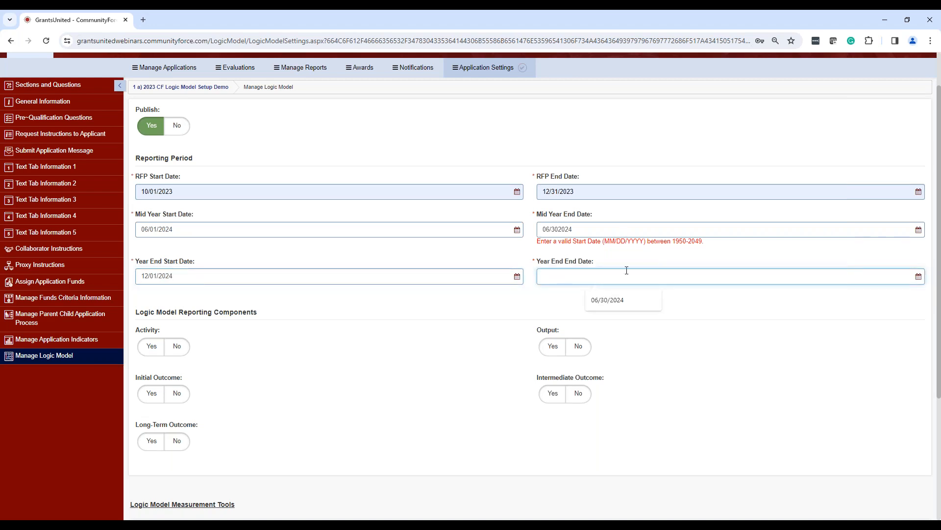
{"action": "left_click", "coordinate": [561, 229]}
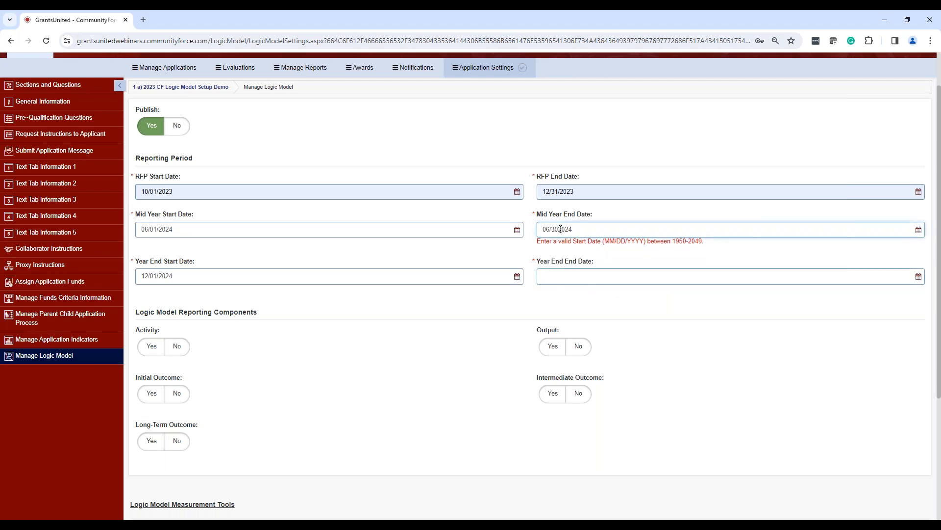
{"action": "left_click", "coordinate": [593, 274]}
{"action": "type", "text": "12/31"}
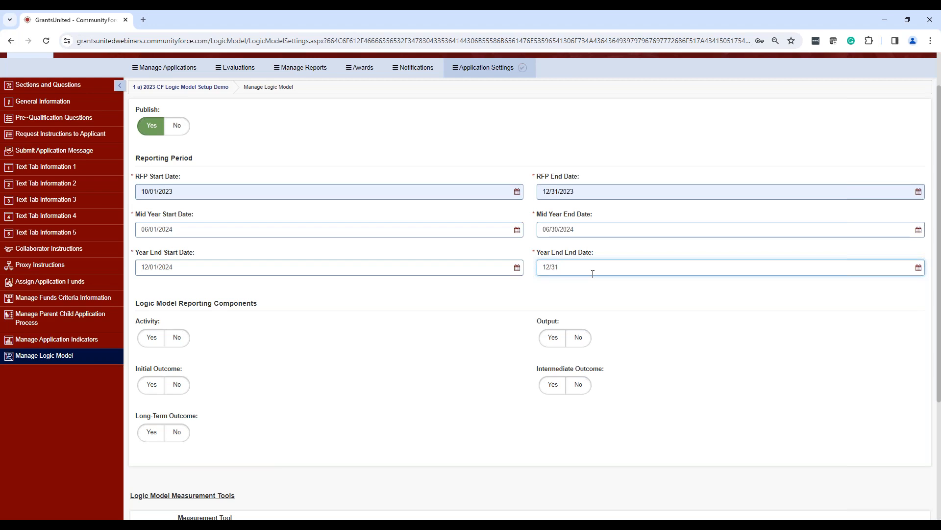
{"action": "type", "text": "/2024"}
{"action": "left_click", "coordinate": [438, 320]}
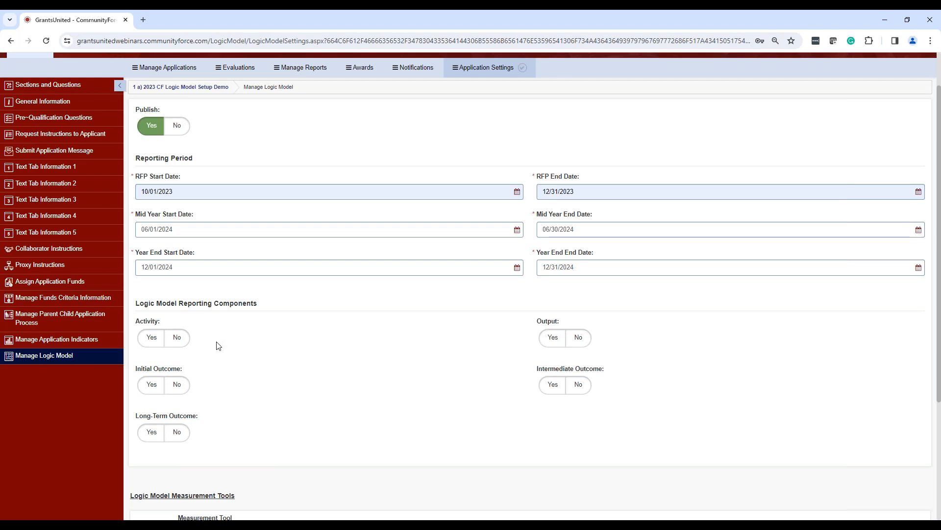
Enable all five reporting components: Activity, Output, Initial Outcome, Intermediate Outcome and Long-Term Outcome.
{"action": "left_click", "coordinate": [152, 339]}
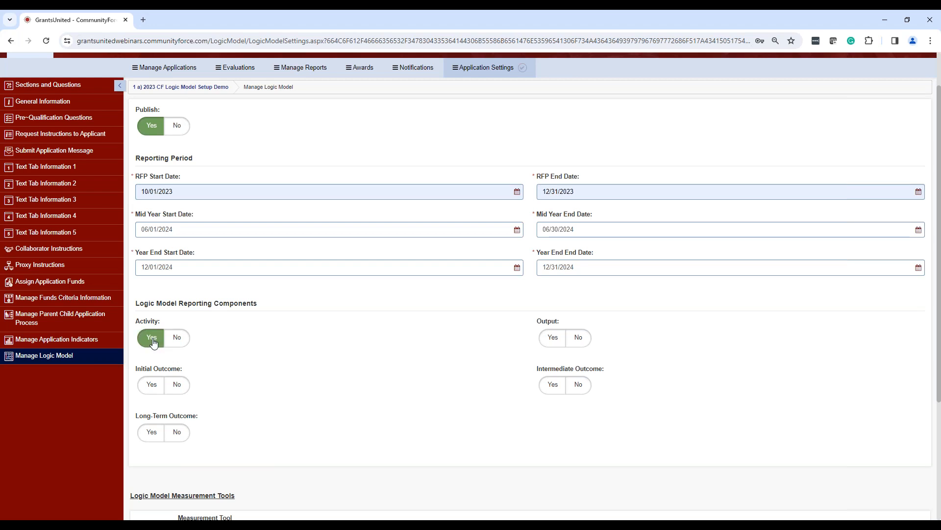
{"action": "left_click", "coordinate": [553, 339]}
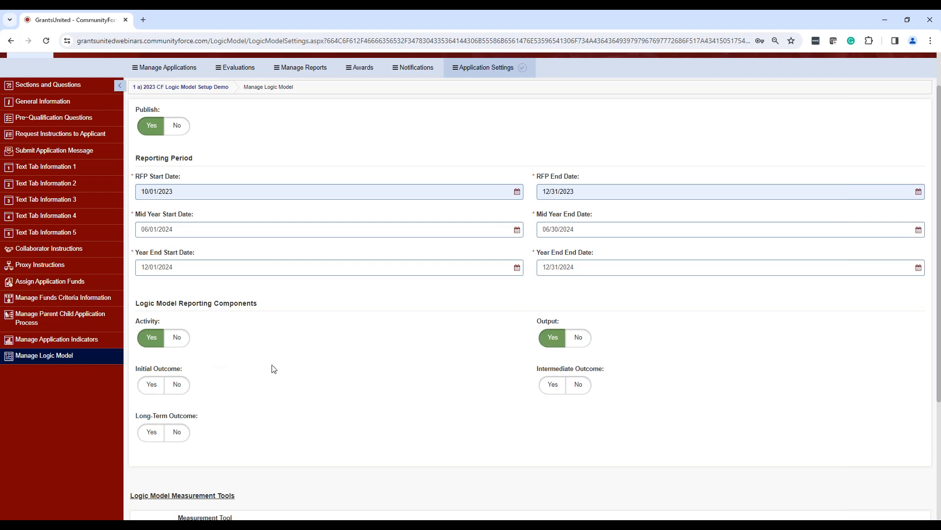
{"action": "scroll", "coordinate": [274, 368], "scroll_direction": "down", "scroll_amount": 1}
{"action": "left_click", "coordinate": [151, 335]}
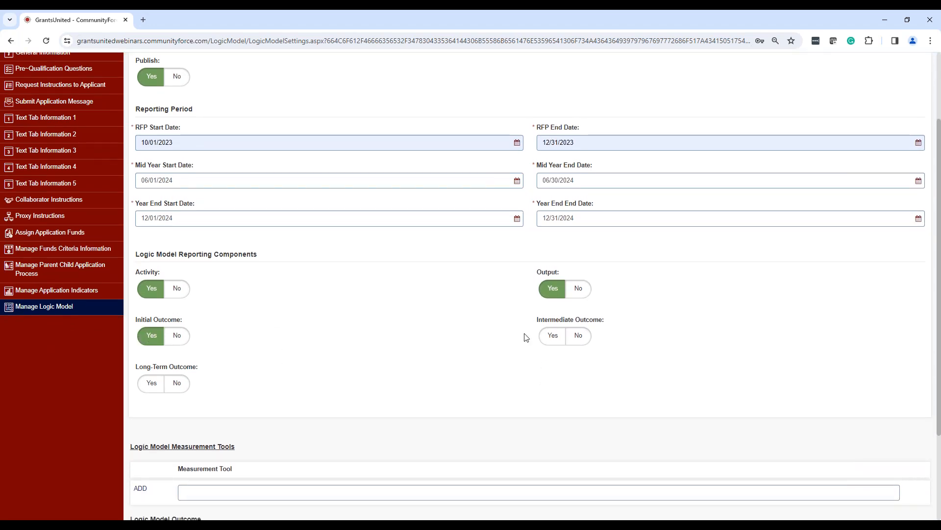
{"action": "left_click", "coordinate": [555, 339]}
{"action": "left_click", "coordinate": [155, 377]}
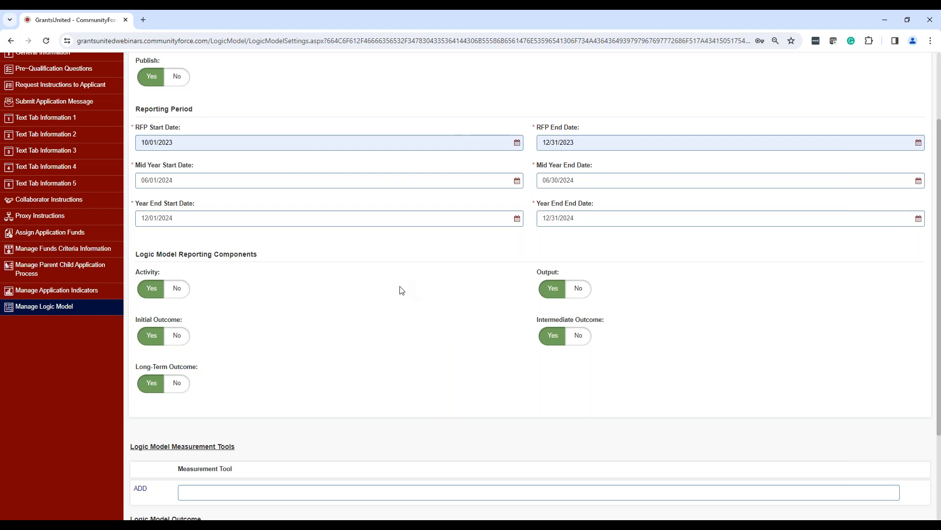
Add "Surveys" and "Case Notes" as logic model measurement tools.
{"action": "scroll", "coordinate": [400, 290], "scroll_direction": "down", "scroll_amount": 3}
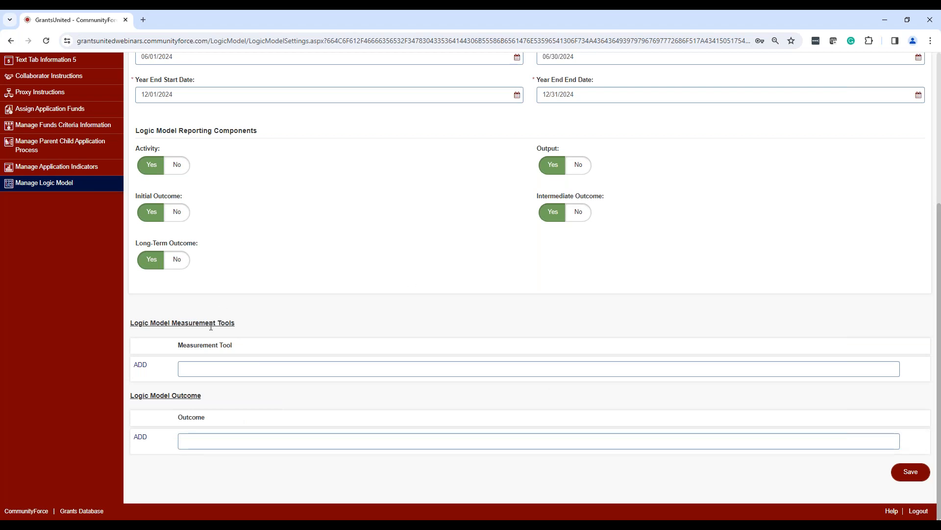
{"action": "left_click", "coordinate": [231, 324]}
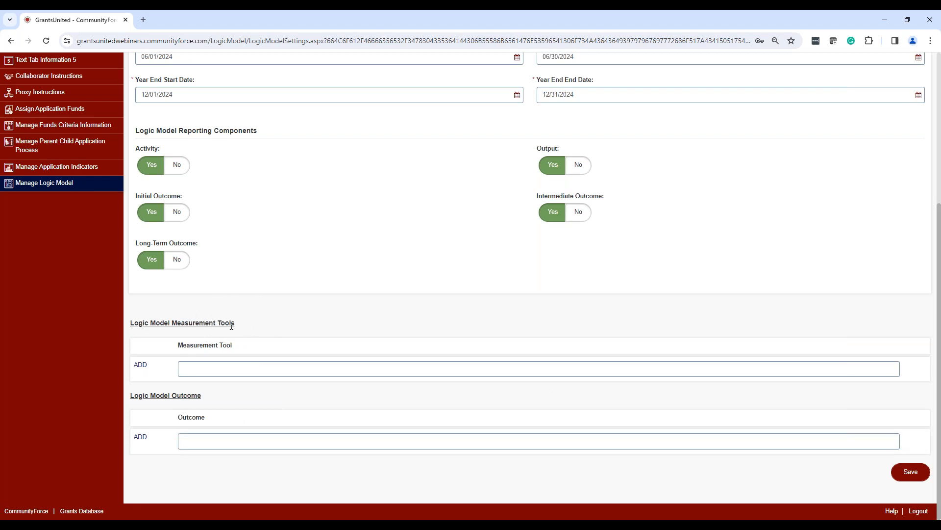
{"action": "left_click", "coordinate": [141, 365]}
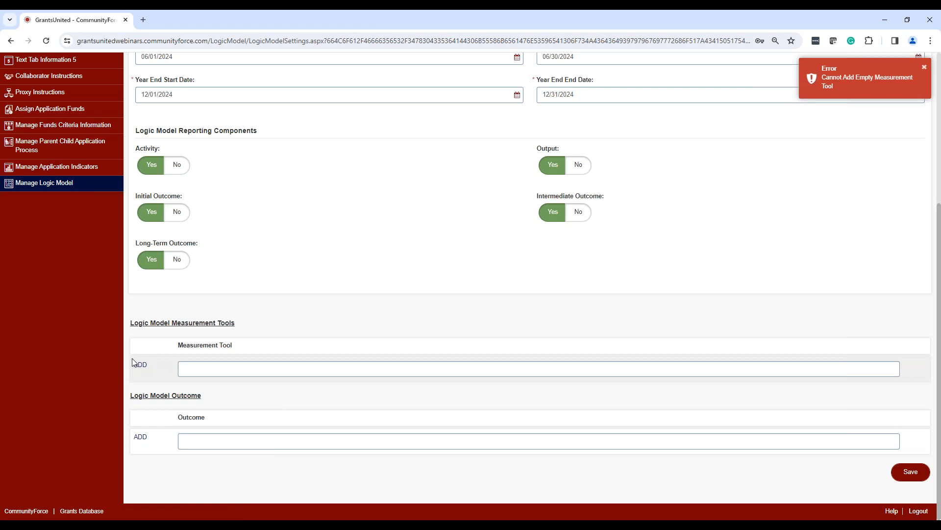
{"action": "left_click", "coordinate": [213, 368]}
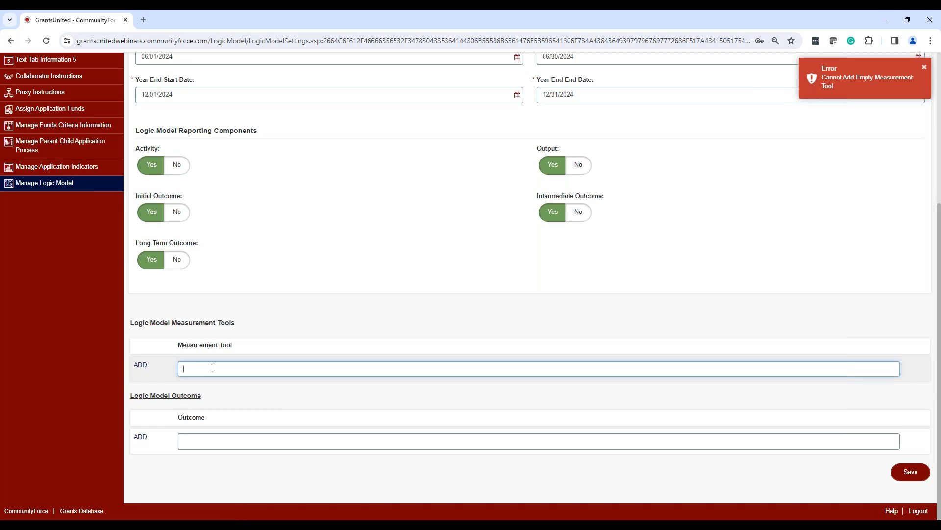
{"action": "type", "text": "Surveys"}
{"action": "left_click", "coordinate": [140, 365]}
{"action": "left_click", "coordinate": [192, 390]}
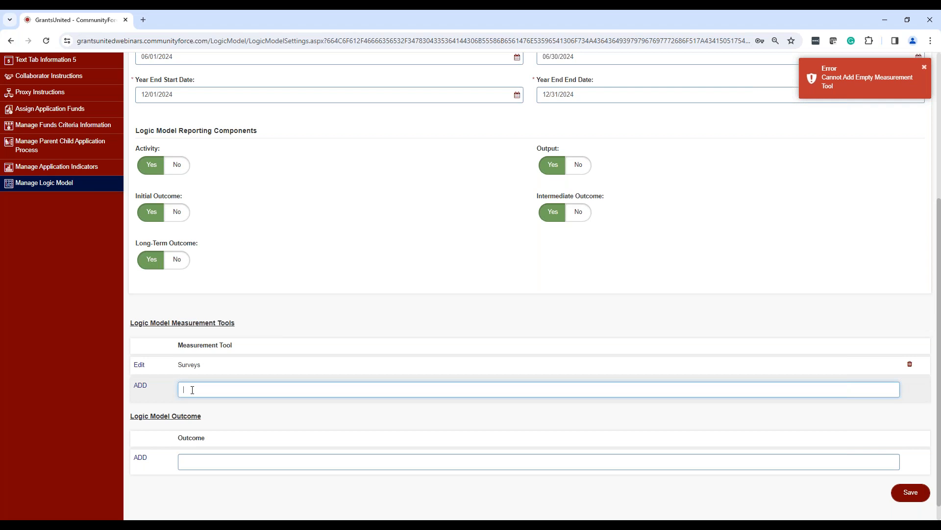
{"action": "type", "text": "Case Notes"}
{"action": "left_click", "coordinate": [140, 385]}
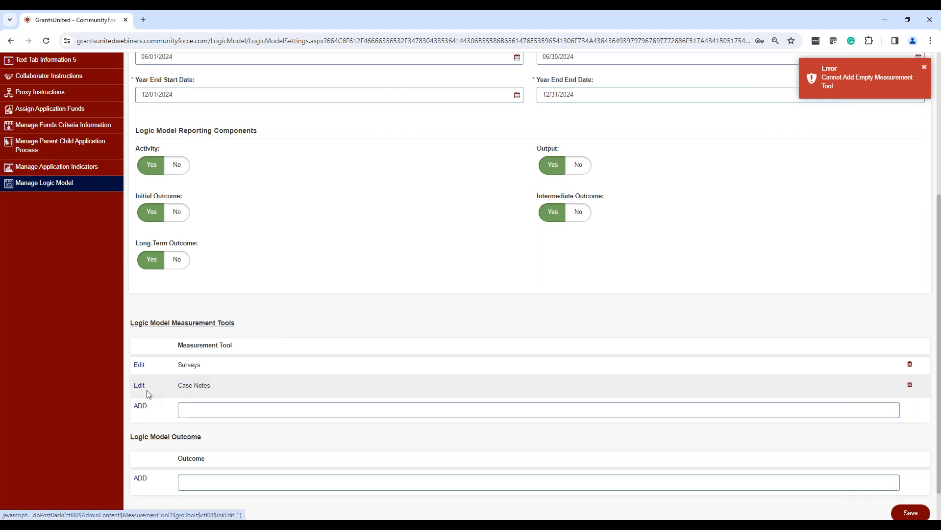
Enter "Attendance Reporting" as the name of a third measurement tool.
{"action": "left_click", "coordinate": [216, 410]}
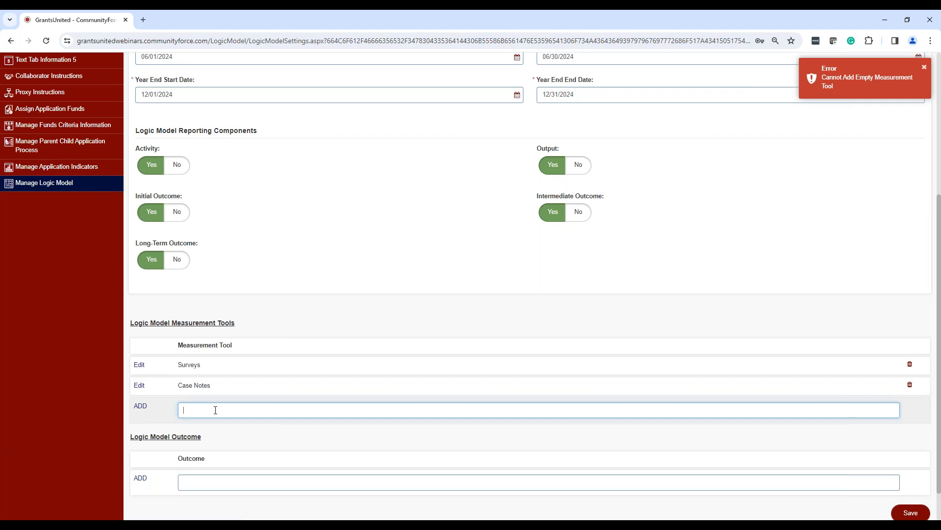
{"action": "type", "text": "Attendance Reporting"}
{"action": "left_click_drag", "start_coordinate": [242, 428], "coordinate": [141, 419]}
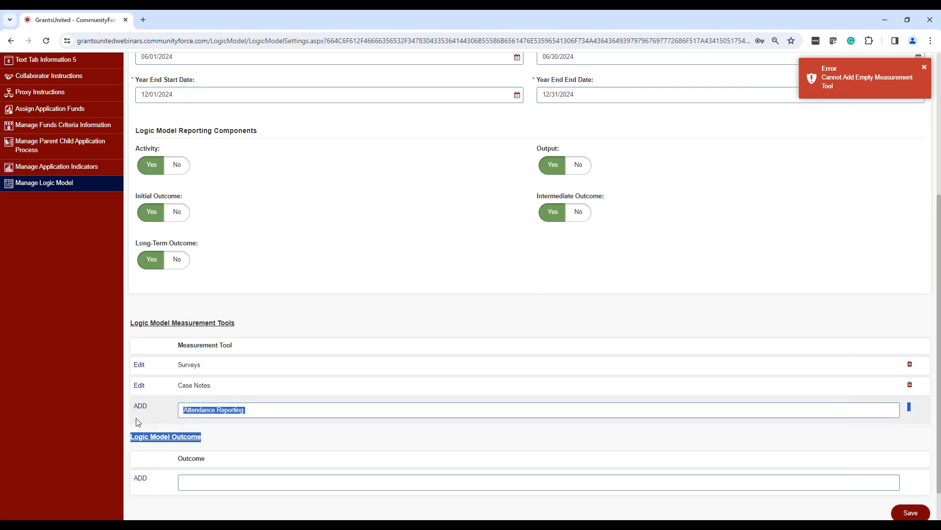
{"action": "left_click_drag", "start_coordinate": [258, 414], "coordinate": [129, 401]}
{"action": "left_click", "coordinate": [277, 414]}
Add "Test Outcome 1" to the logic model outcomes.
{"action": "scroll", "coordinate": [281, 412], "scroll_direction": "down", "scroll_amount": 1}
{"action": "scroll", "coordinate": [282, 415], "scroll_direction": "down", "scroll_amount": 1}
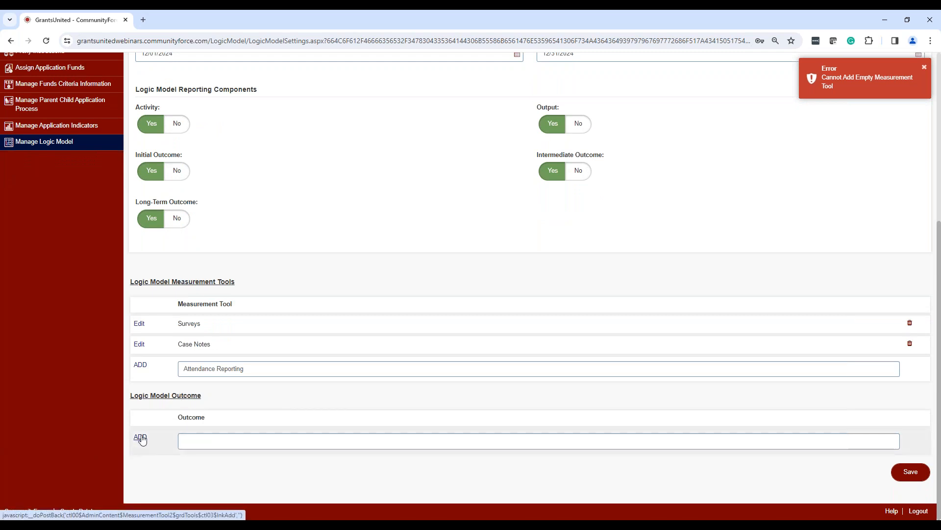
{"action": "left_click", "coordinate": [214, 443]}
{"action": "type", "text": "Test Outcome 1"}
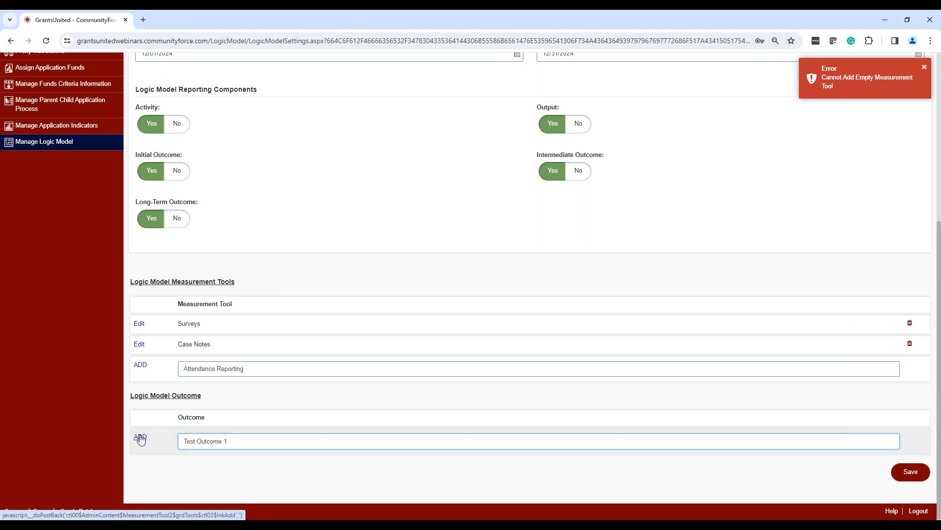
{"action": "left_click", "coordinate": [140, 438]}
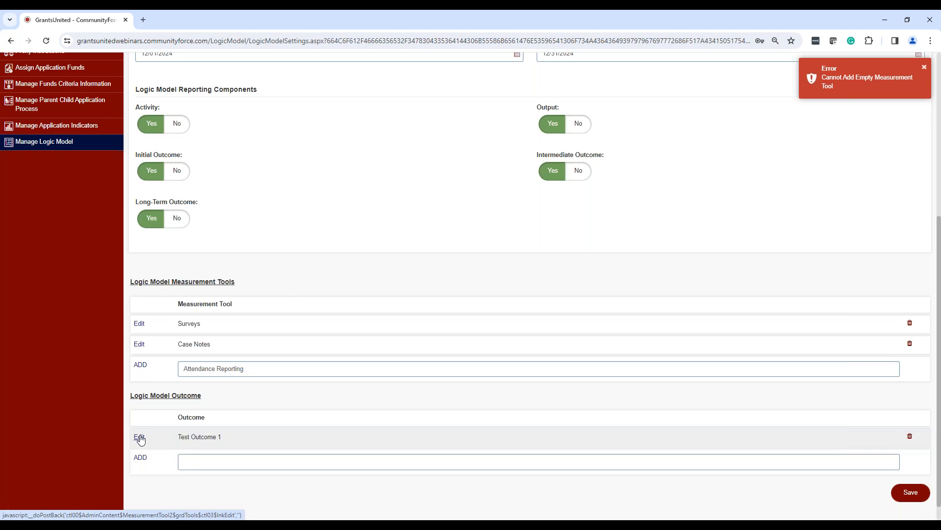
Add "Test Outcome 2" as a second entry in the logic model outcomes.
{"action": "left_click", "coordinate": [249, 461]}
{"action": "type", "text": "Test Outcom"}
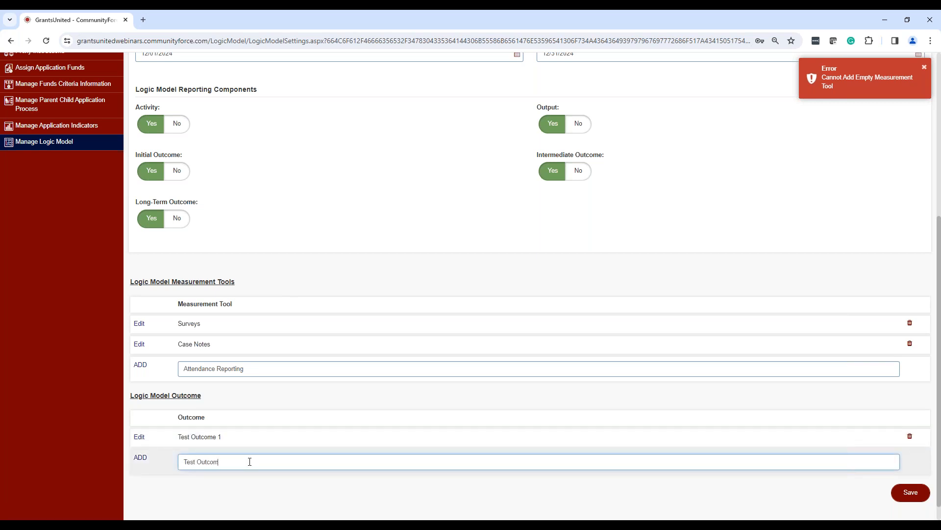
{"action": "type", "text": "e 2"}
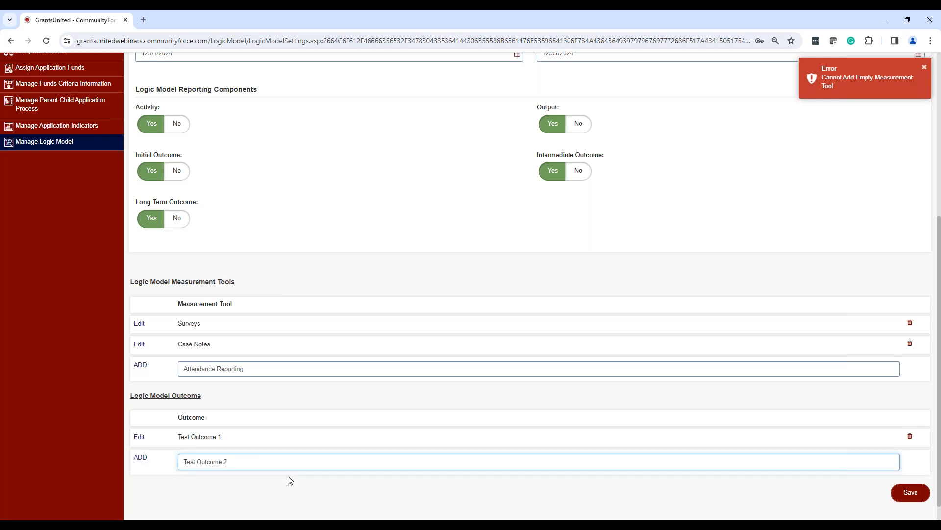
{"action": "left_click", "coordinate": [141, 459]}
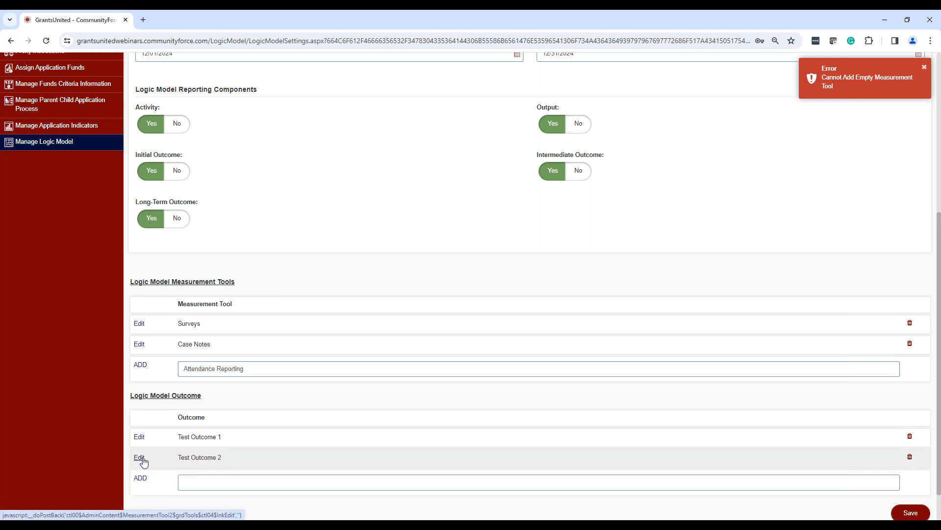
Check the publish setting and reporting periods, and save the logic model settings.
{"action": "scroll", "coordinate": [785, 343], "scroll_direction": "down", "scroll_amount": 1}
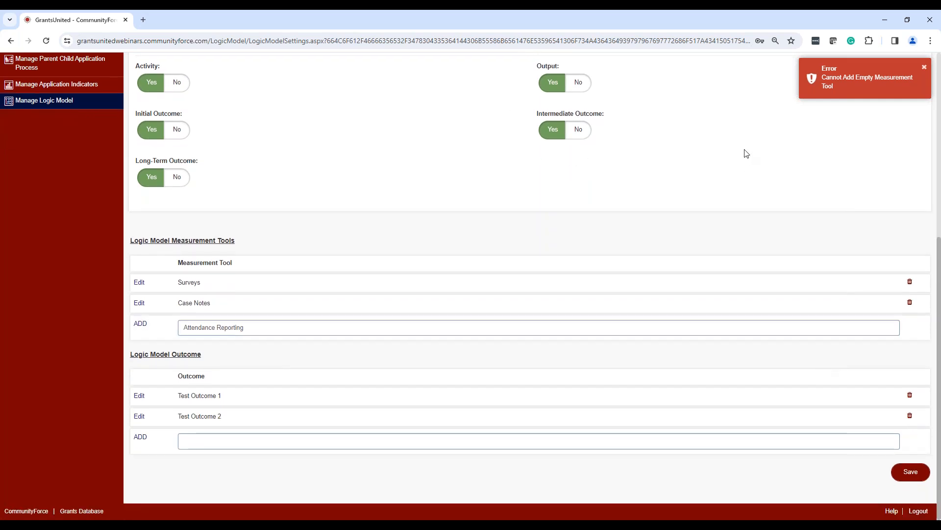
{"action": "scroll", "coordinate": [746, 146], "scroll_direction": "up", "scroll_amount": 1}
{"action": "scroll", "coordinate": [298, 124], "scroll_direction": "up", "scroll_amount": 8}
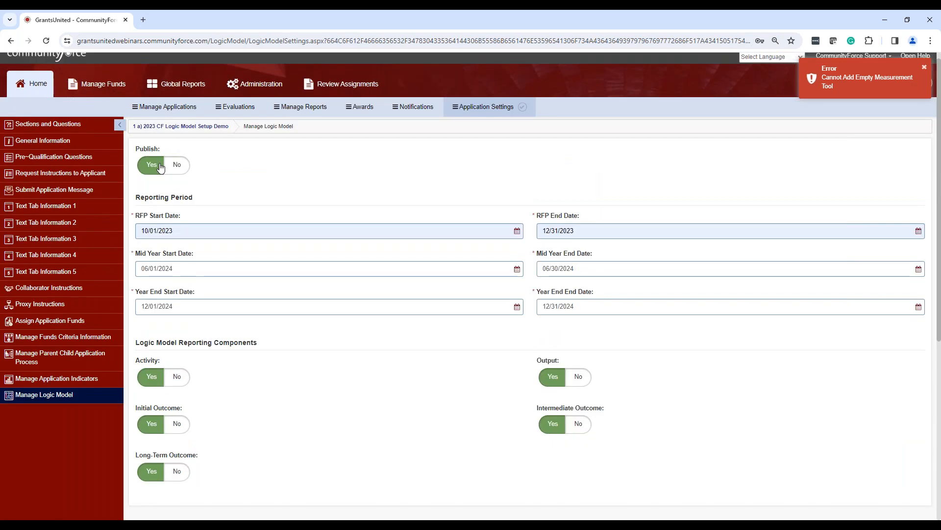
{"action": "scroll", "coordinate": [849, 307], "scroll_direction": "down", "scroll_amount": 6}
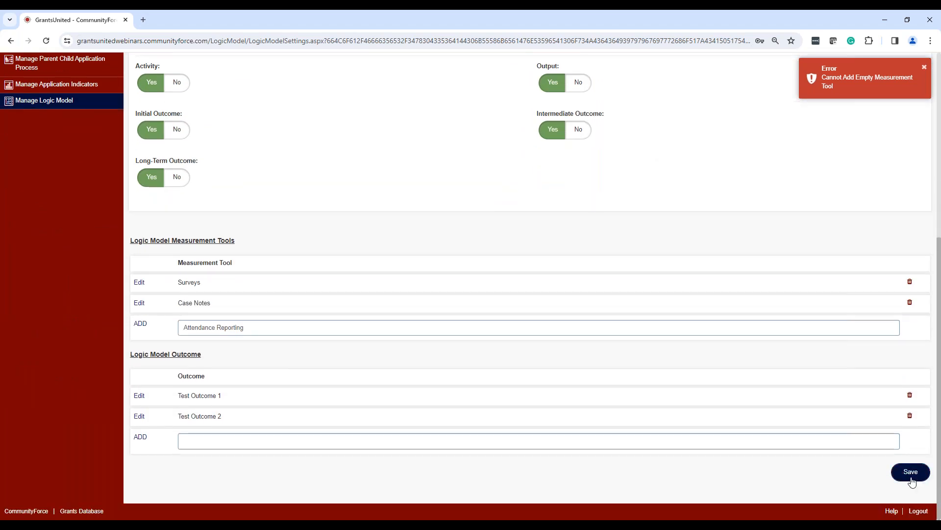
{"action": "left_click", "coordinate": [912, 480]}
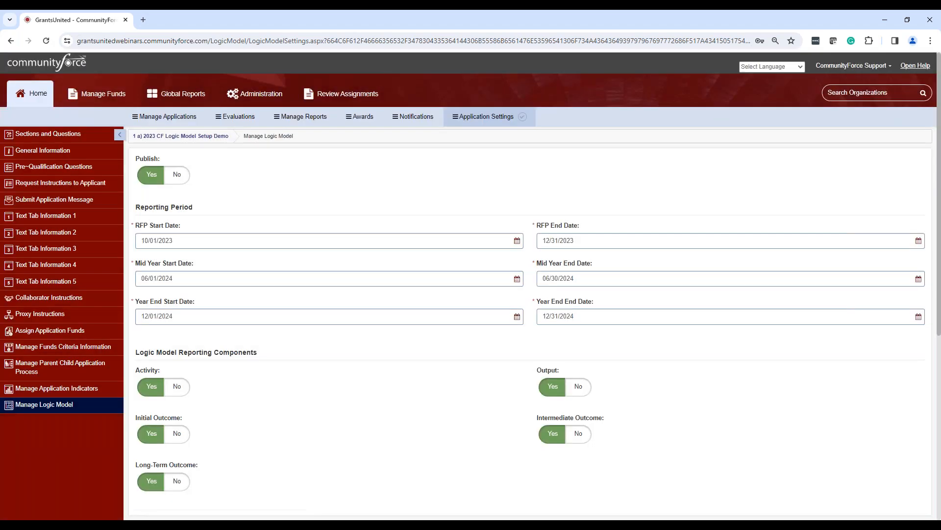
Review the saved reporting periods, components, measurement tools and outcomes, and save the logic model settings again.
{"action": "scroll", "coordinate": [770, 375], "scroll_direction": "down", "scroll_amount": 4}
{"action": "scroll", "coordinate": [761, 356], "scroll_direction": "down", "scroll_amount": 3}
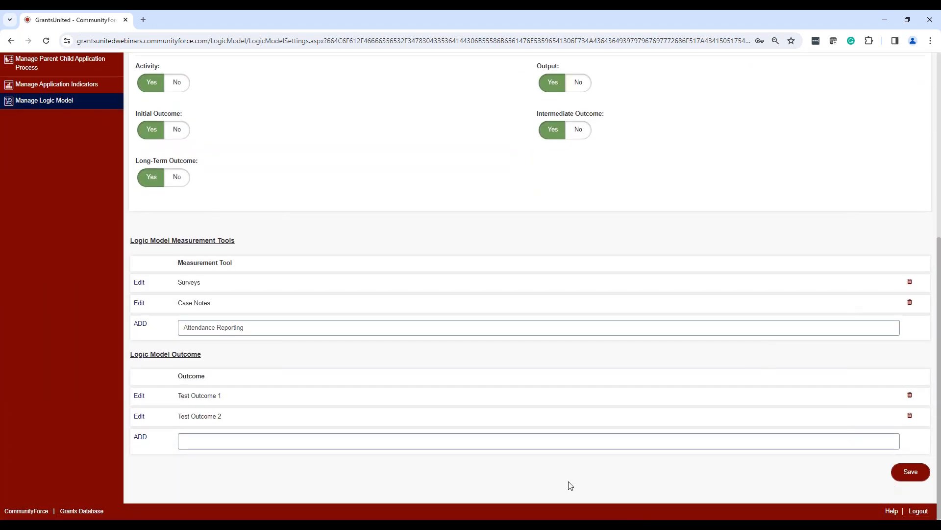
{"action": "scroll", "coordinate": [409, 114], "scroll_direction": "up", "scroll_amount": 4}
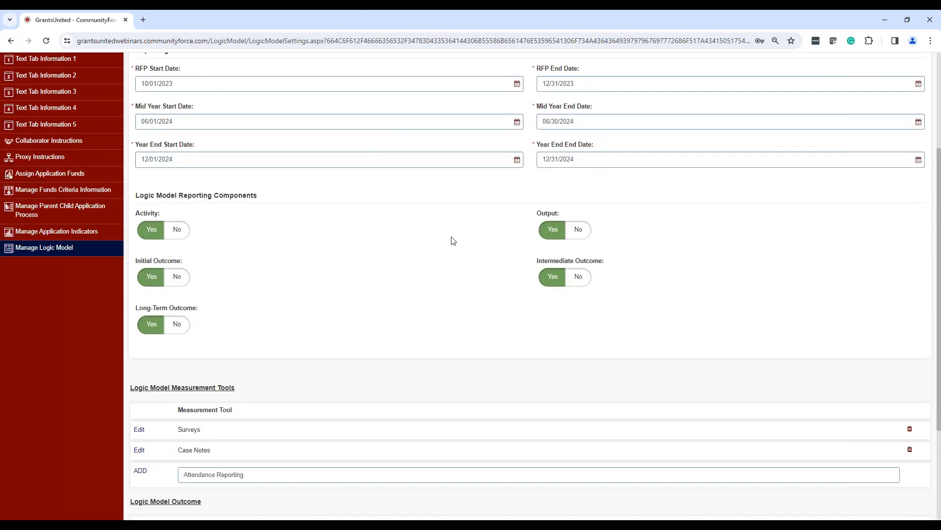
{"action": "scroll", "coordinate": [441, 254], "scroll_direction": "up", "scroll_amount": 2}
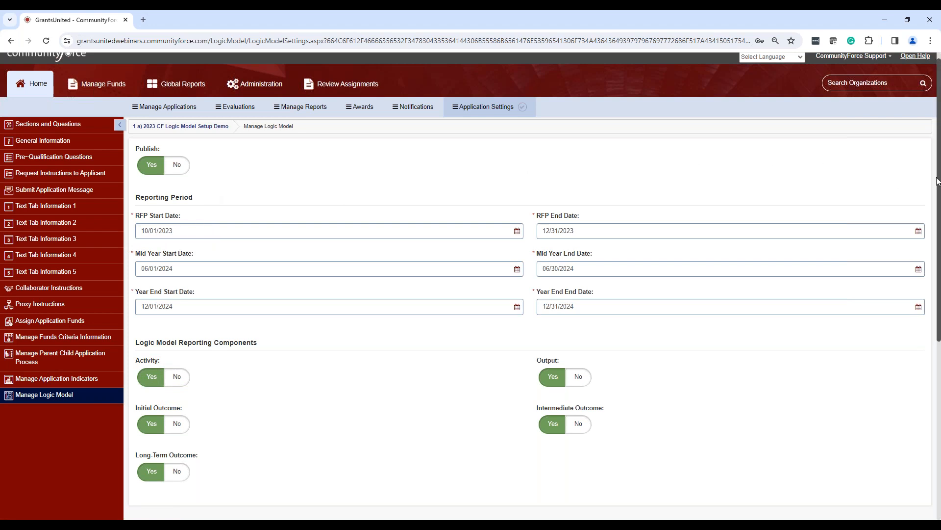
{"action": "left_click_drag", "start_coordinate": [938, 184], "coordinate": [918, 257]}
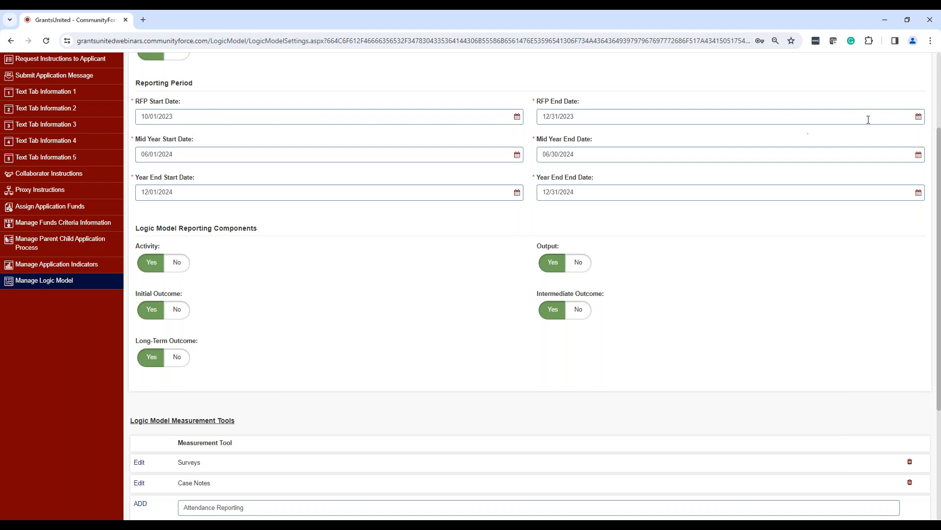
{"action": "left_click_drag", "start_coordinate": [939, 154], "coordinate": [895, 448]}
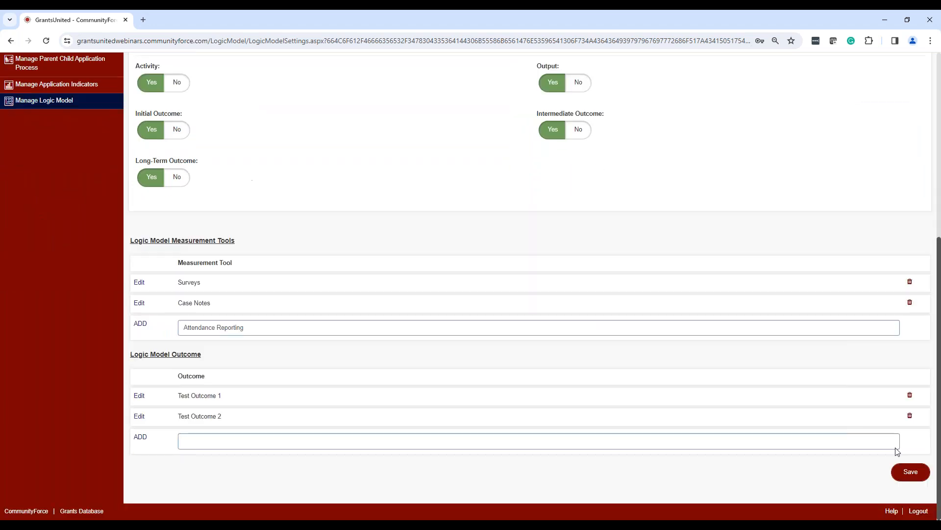
{"action": "left_click", "coordinate": [911, 473]}
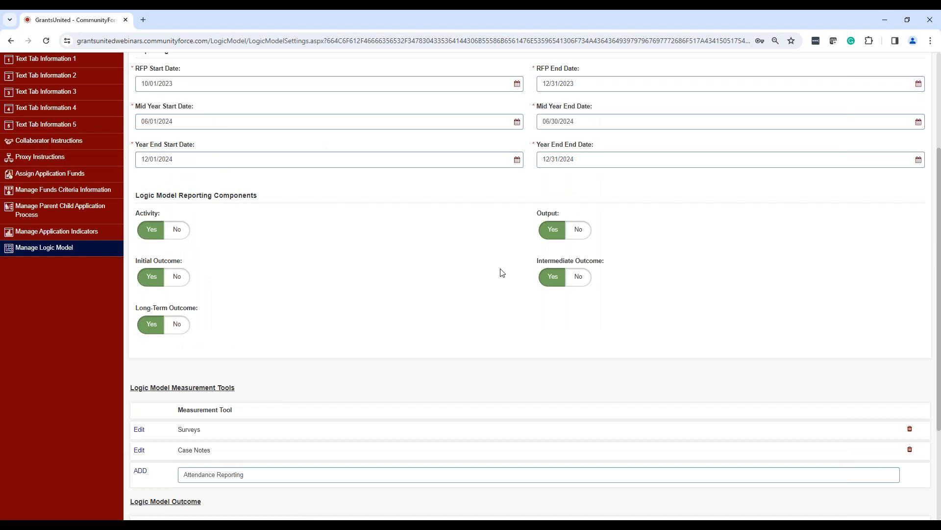
{"action": "left_click_drag", "start_coordinate": [939, 293], "coordinate": [939, 277]}
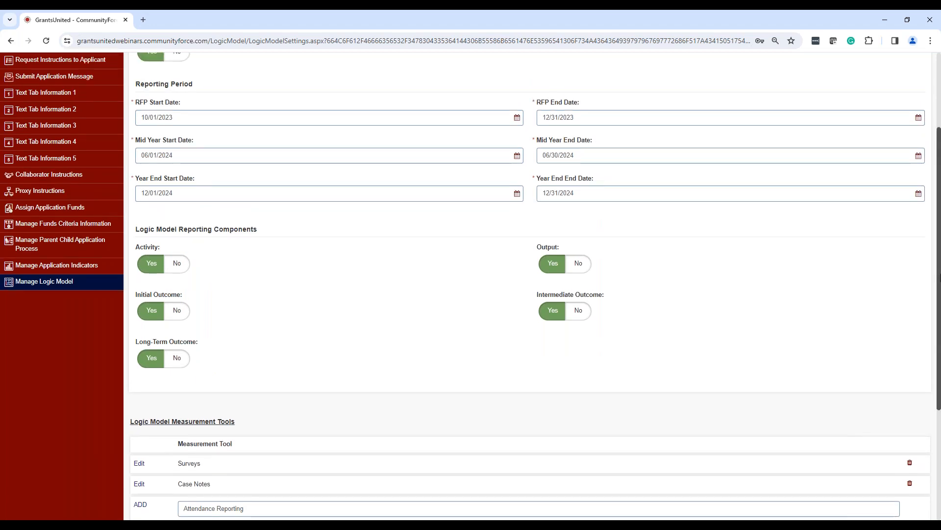
{"action": "left_click_drag", "start_coordinate": [939, 275], "coordinate": [939, 194]}
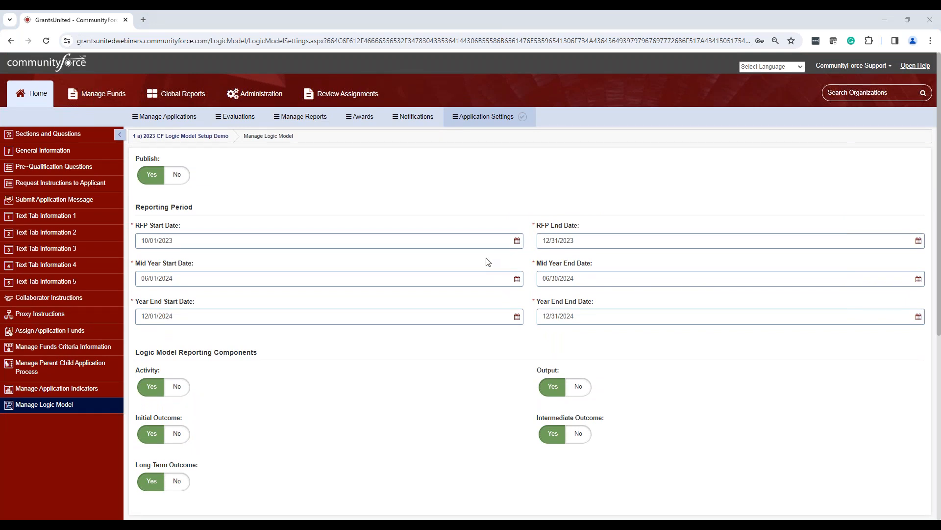
{"action": "scroll", "coordinate": [484, 311], "scroll_direction": "down", "scroll_amount": 2}
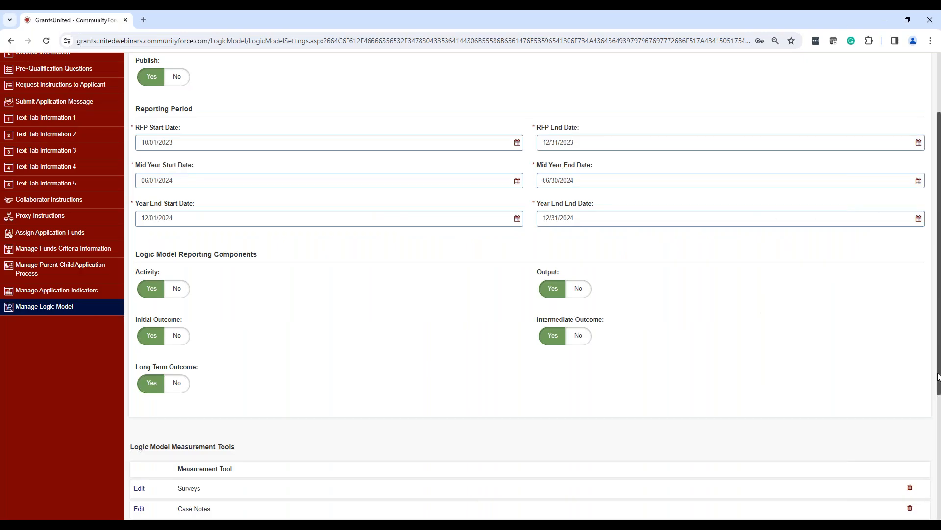
{"action": "scroll", "coordinate": [939, 344], "scroll_direction": "up", "scroll_amount": 1}
{"action": "scroll", "coordinate": [939, 344], "scroll_direction": "up", "scroll_amount": 2}
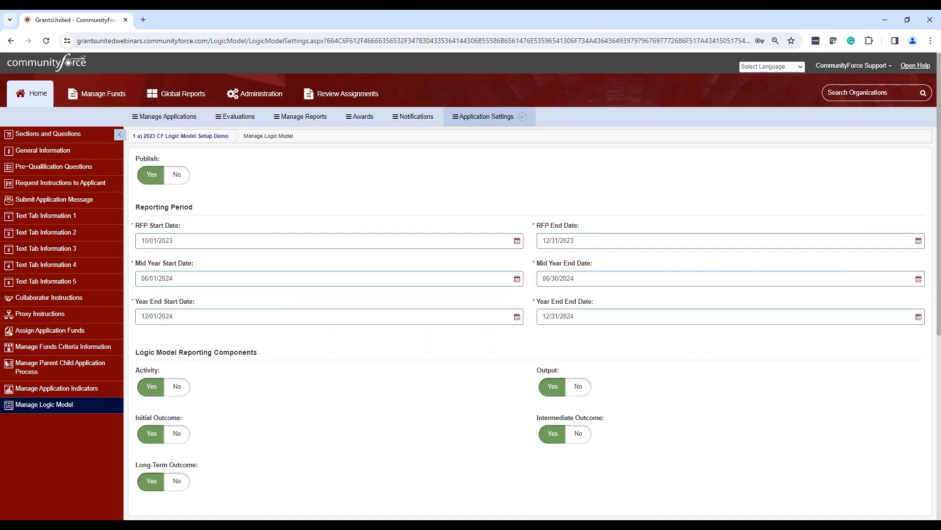
Log out of the administrator account and open the login page of the grants site.
{"action": "left_click", "coordinate": [881, 67]}
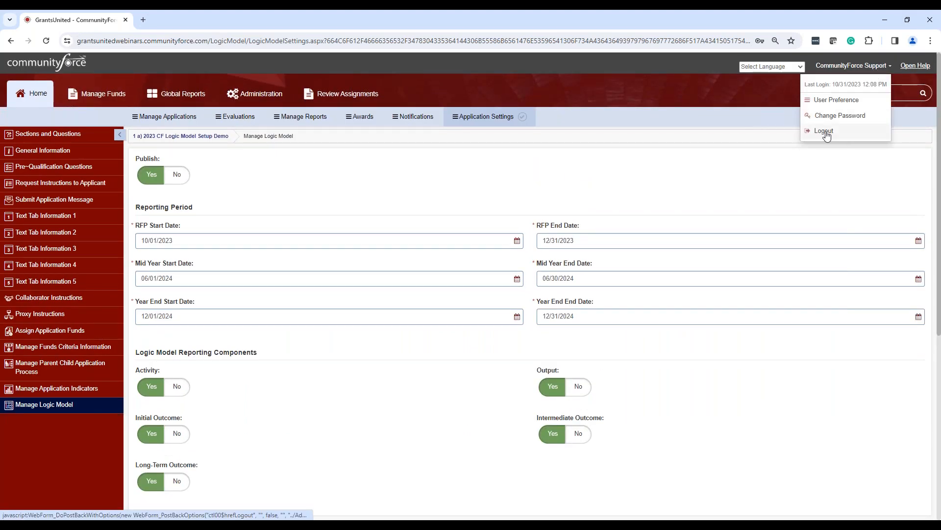
{"action": "left_click", "coordinate": [825, 132]}
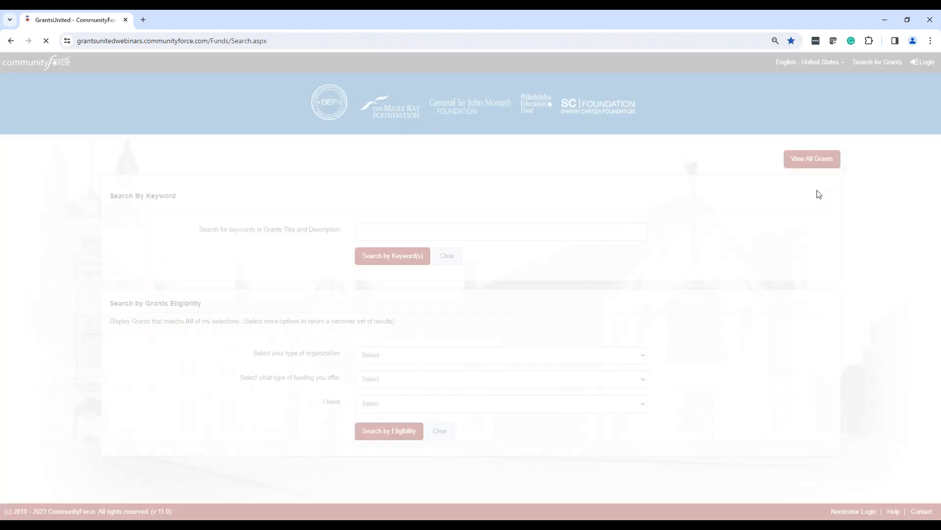
{"action": "left_click", "coordinate": [924, 62]}
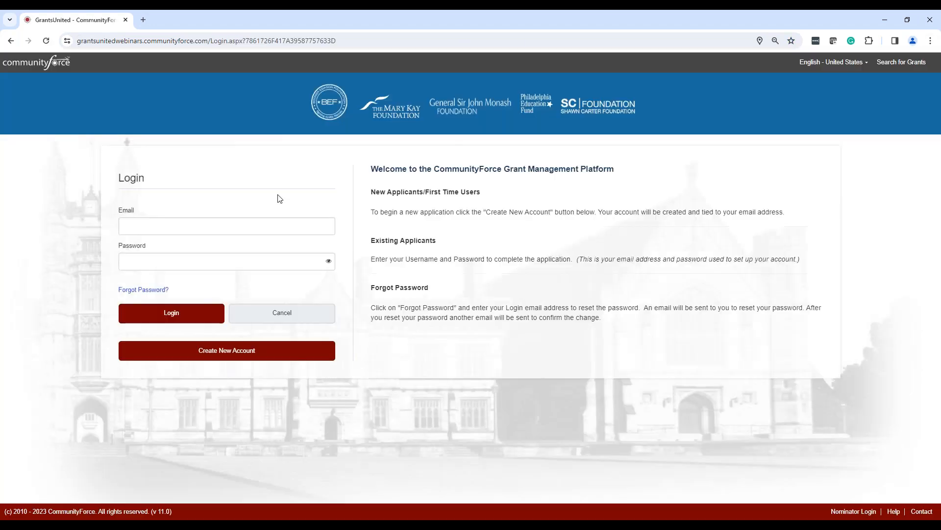
Log in with the test applicant account by filling in its e-mail and account password.
{"action": "left_click", "coordinate": [209, 222]}
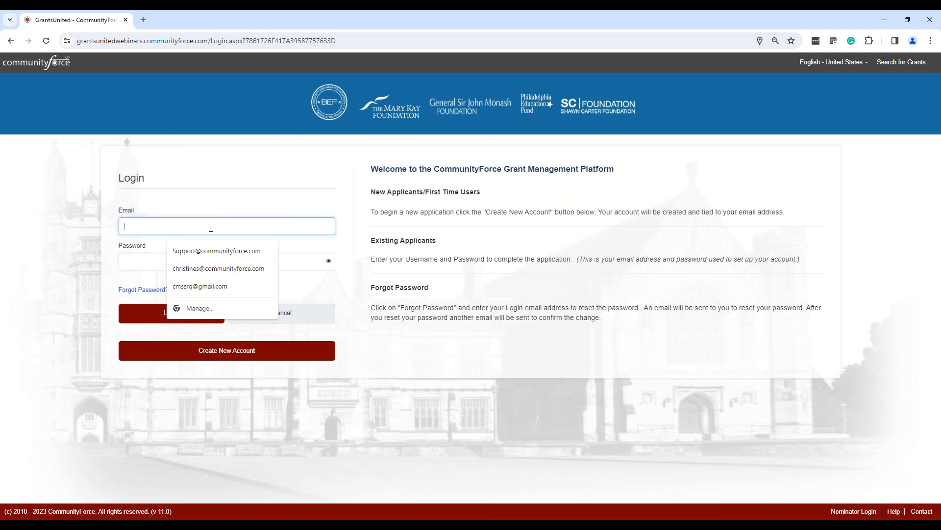
{"action": "type", "text": "tes"}
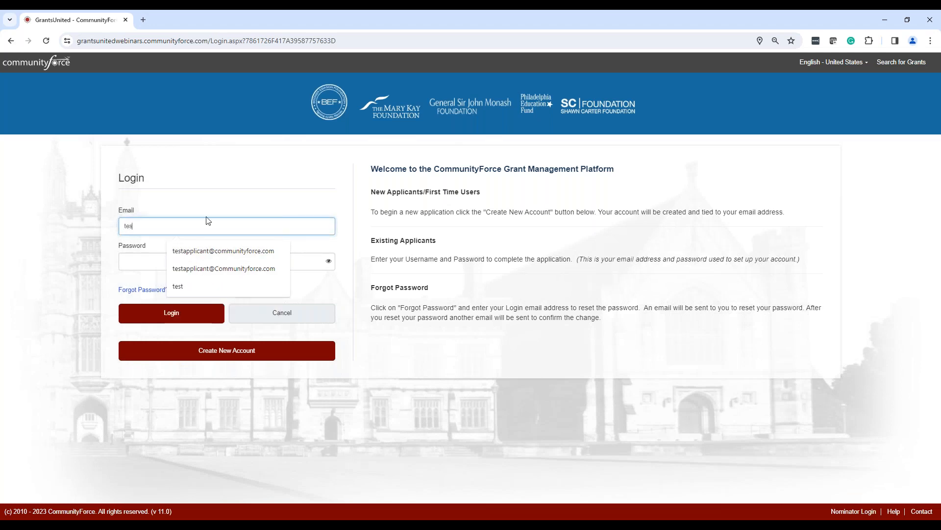
{"action": "left_click", "coordinate": [210, 250]}
{"action": "key", "text": "Tab"}
{"action": "type", "text": "••••"}
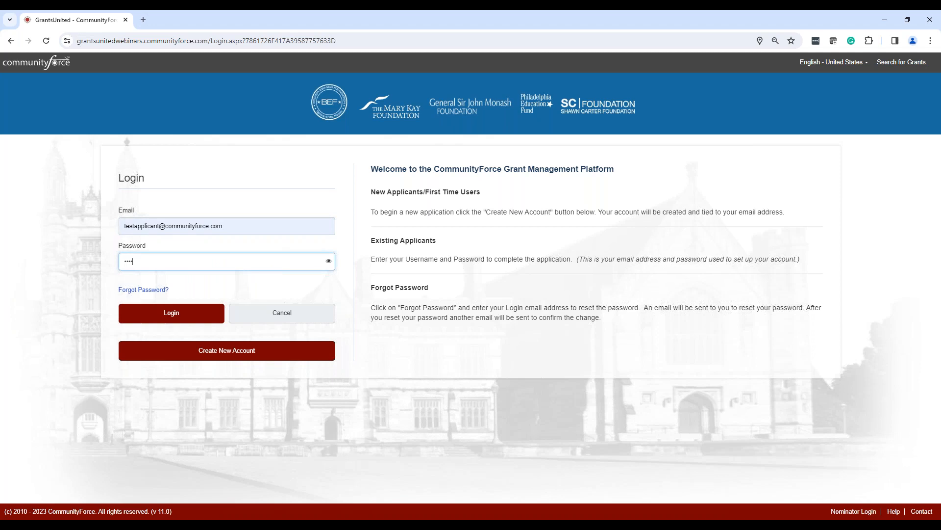
{"action": "left_click", "coordinate": [185, 316]}
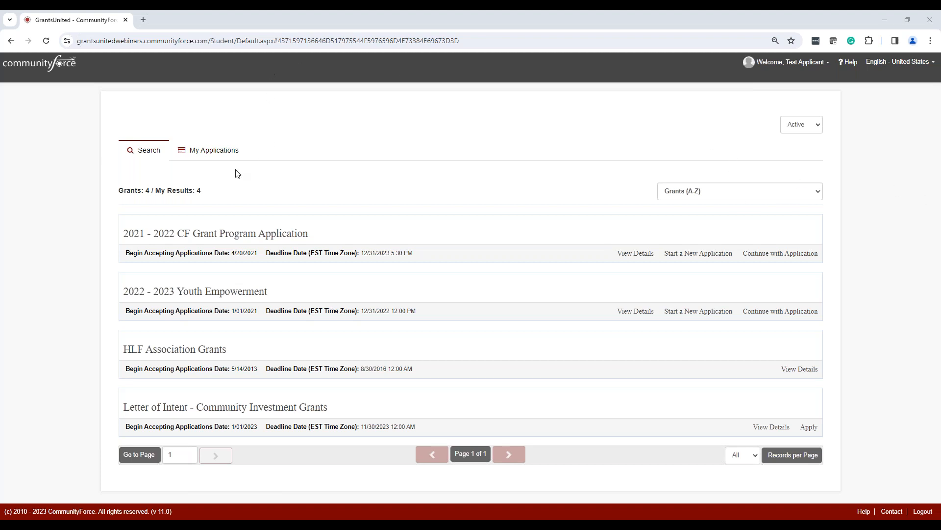
Open the applicant's 2023 CF Grant Program Application for the "Mental Health 10.31.23" program, declining to store the password in the browser.
{"action": "left_click", "coordinate": [226, 151]}
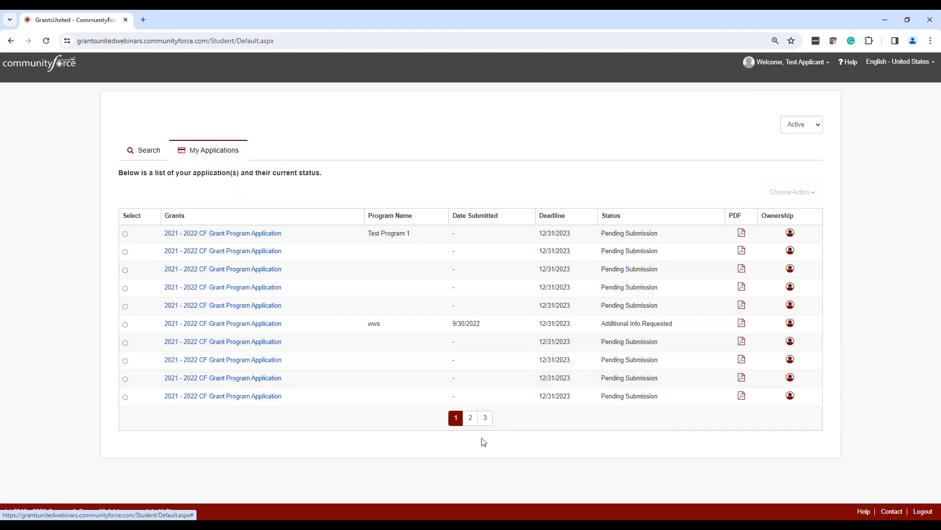
{"action": "left_click", "coordinate": [472, 418]}
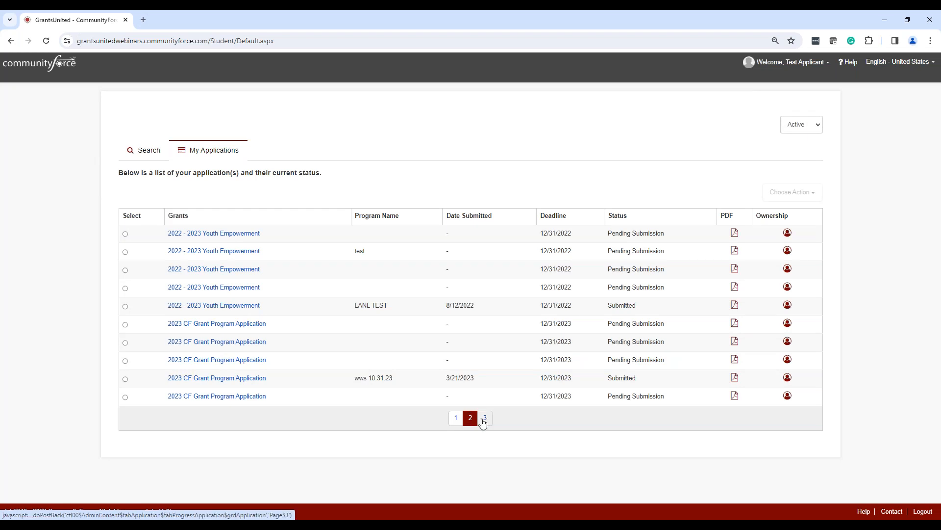
{"action": "left_click", "coordinate": [483, 420]}
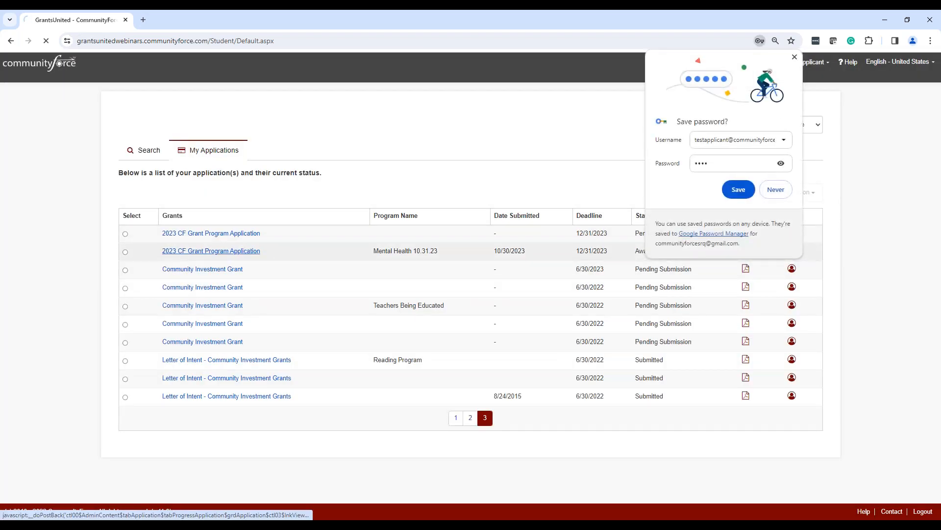
{"action": "left_click", "coordinate": [774, 189]}
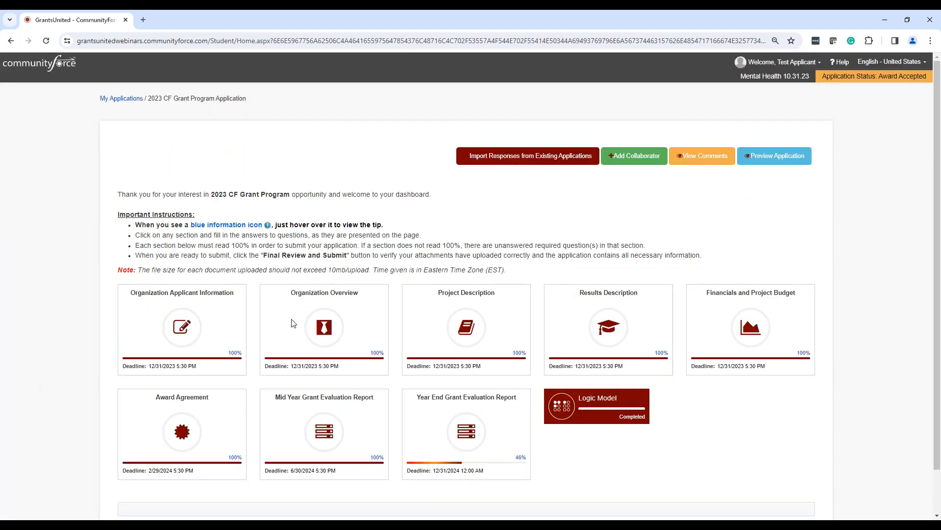
Open the Logic Model of the 2023 CF Grant Program Application from its dashboard.
{"action": "scroll", "coordinate": [644, 312], "scroll_direction": "down", "scroll_amount": 1}
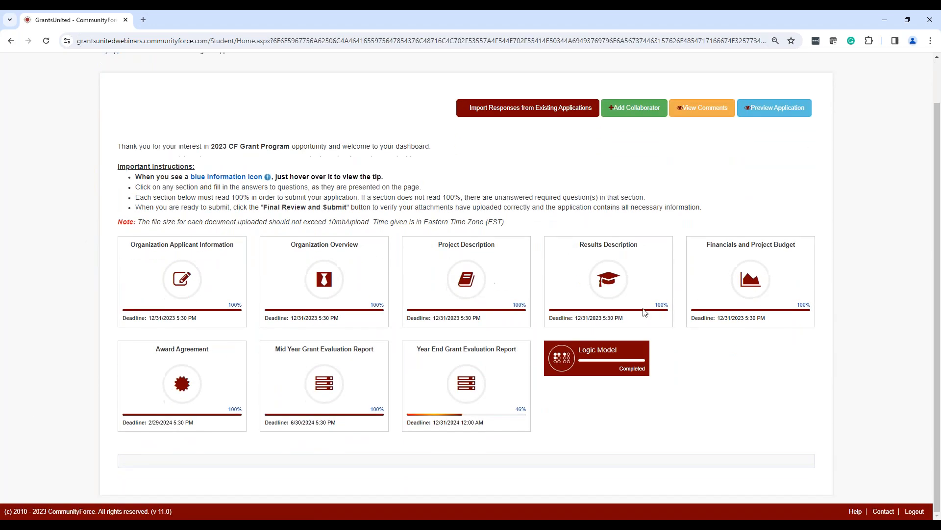
{"action": "left_click", "coordinate": [608, 363]}
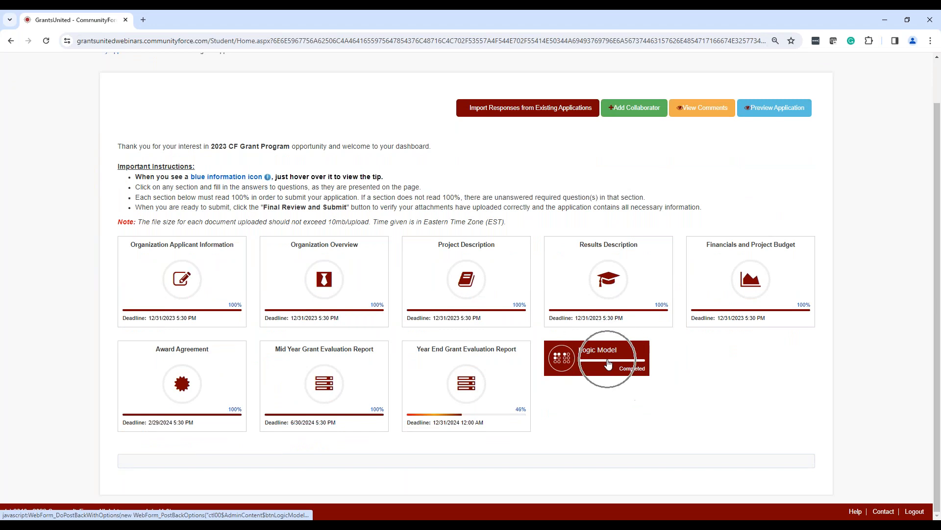
{"action": "left_click", "coordinate": [608, 363]}
{"action": "left_click", "coordinate": [608, 363]}
{"action": "left_click", "coordinate": [604, 360]}
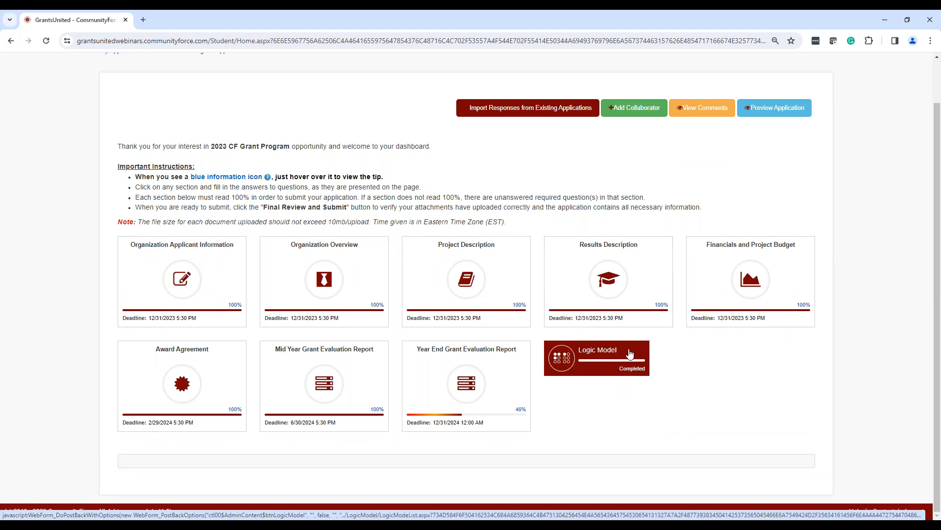
{"action": "left_click", "coordinate": [591, 358]}
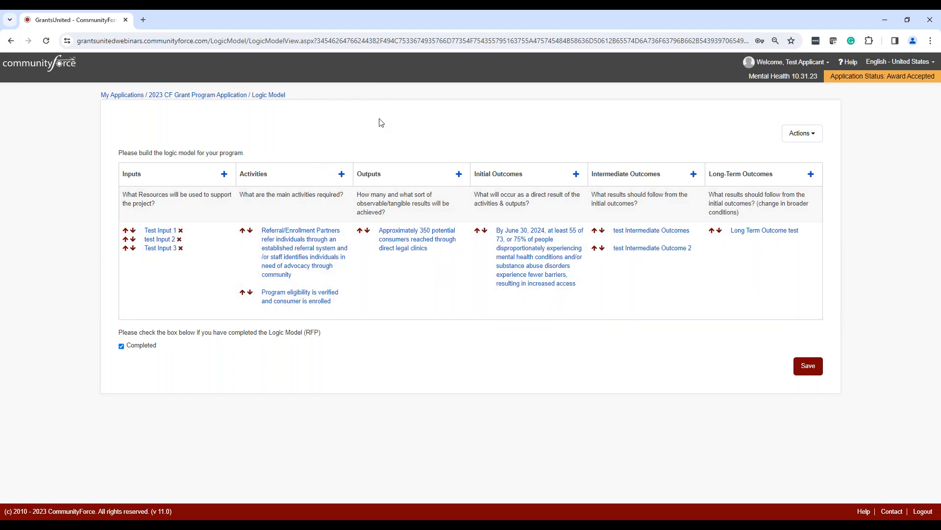
Add "Input 3" to the logic model's Inputs and save it, continuing with another new input.
{"action": "left_click", "coordinate": [810, 142]}
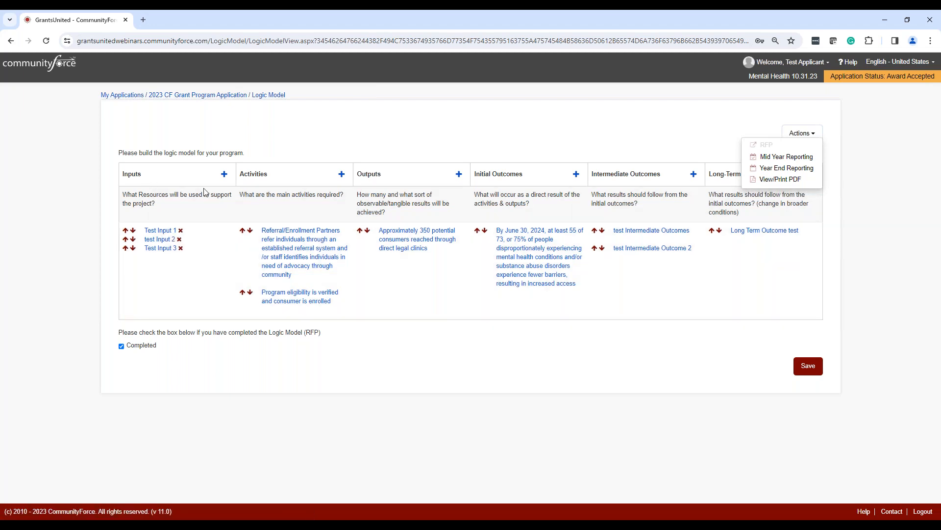
{"action": "left_click", "coordinate": [224, 175]}
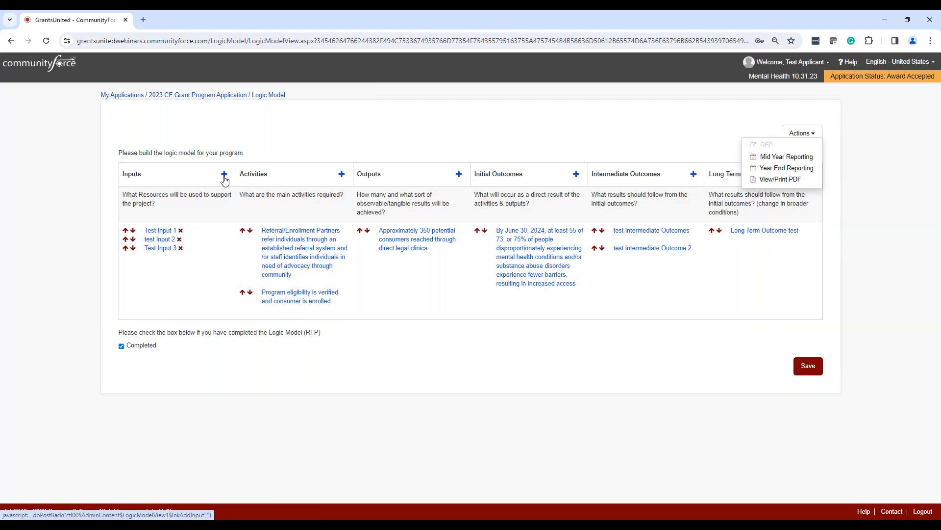
{"action": "key", "text": "ctrl"}
{"action": "key", "text": "ctrl"}
{"action": "key", "text": "ctrl"}
{"action": "left_click", "coordinate": [224, 175]}
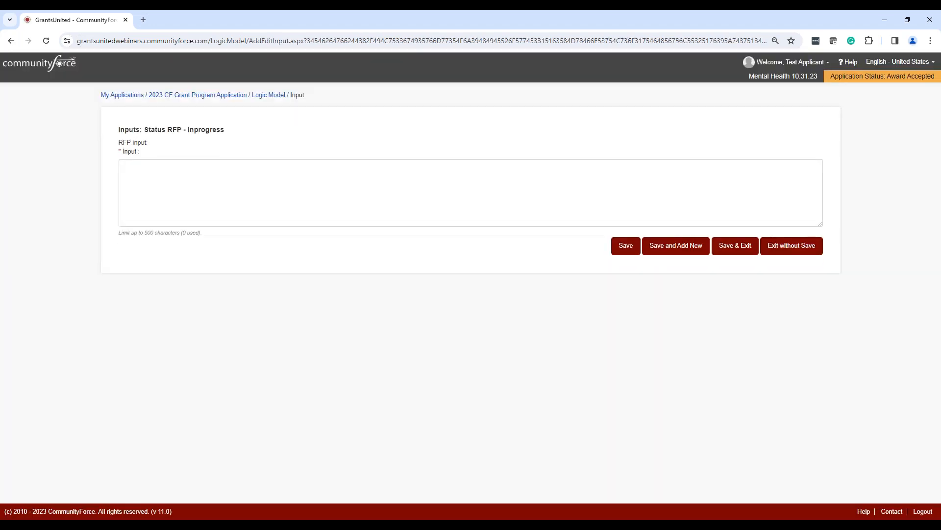
{"action": "left_click", "coordinate": [221, 180]}
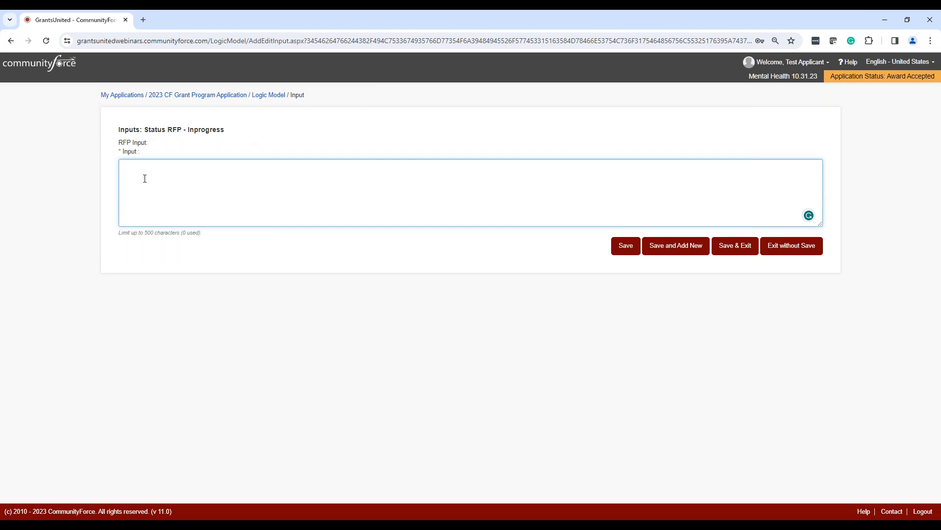
{"action": "type", "text": "Input 3"}
{"action": "left_click", "coordinate": [687, 248]}
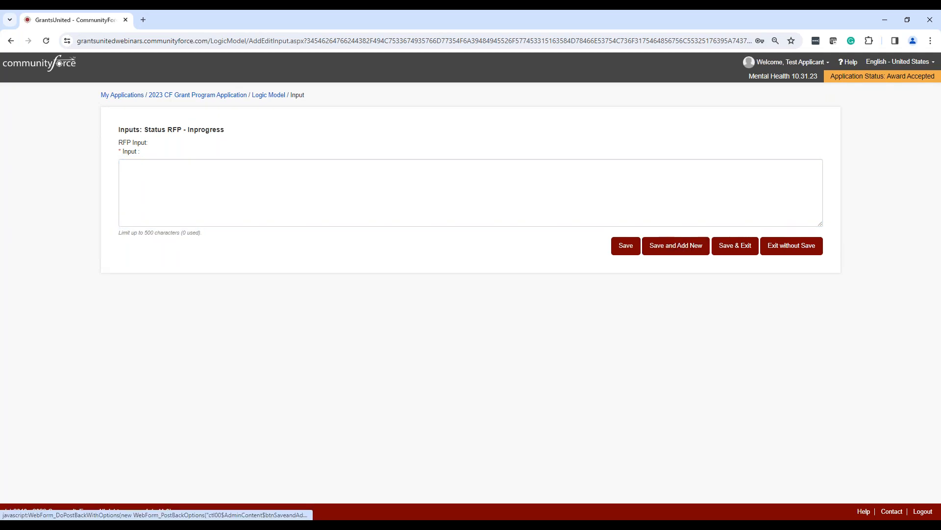
Enter "Input 4" as the new input, save it and return to the logic model.
{"action": "left_click", "coordinate": [359, 193]}
{"action": "type", "text": "In"}
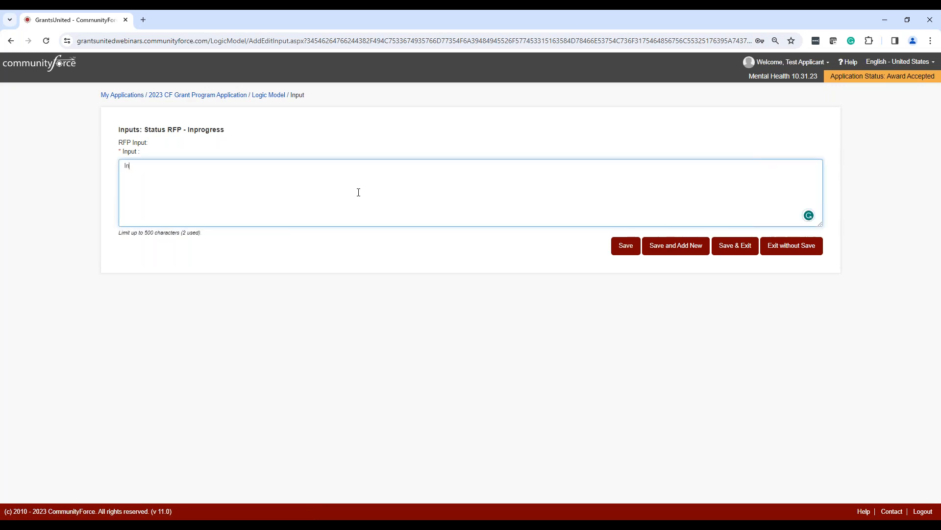
{"action": "type", "text": "put 4"}
{"action": "left_click", "coordinate": [740, 248]}
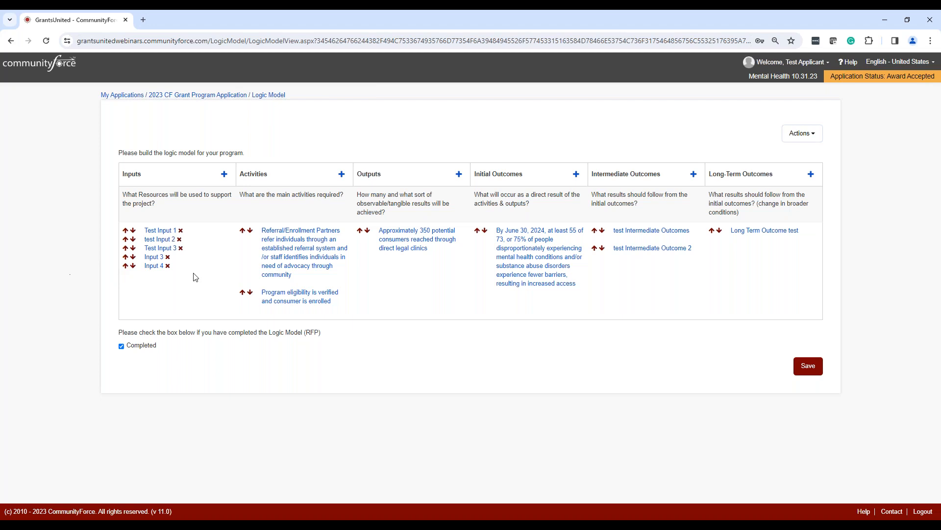
Add and save an activity reading "Activity", and open the existing output about direct legal clinics and save it as is.
{"action": "left_click", "coordinate": [342, 175]}
{"action": "left_click", "coordinate": [276, 190]}
{"action": "type", "text": "Ad"}
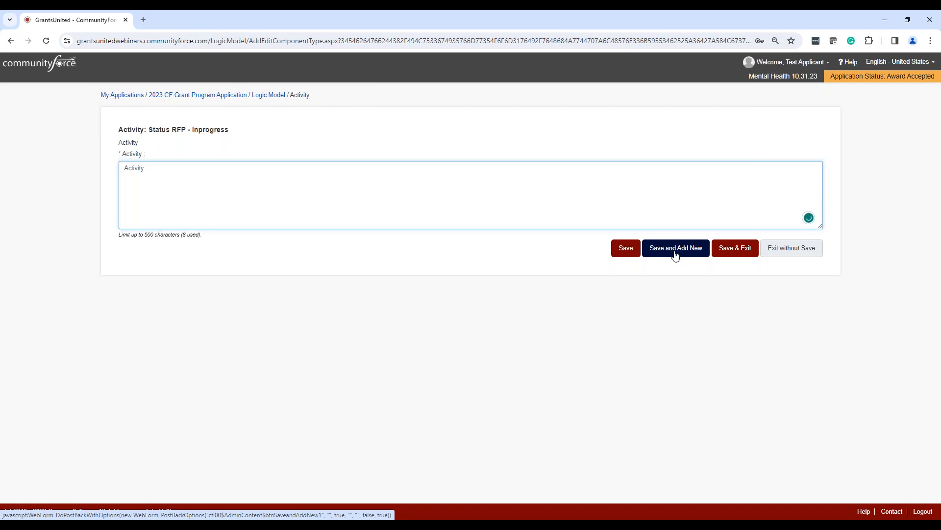
{"action": "left_click", "coordinate": [736, 249]}
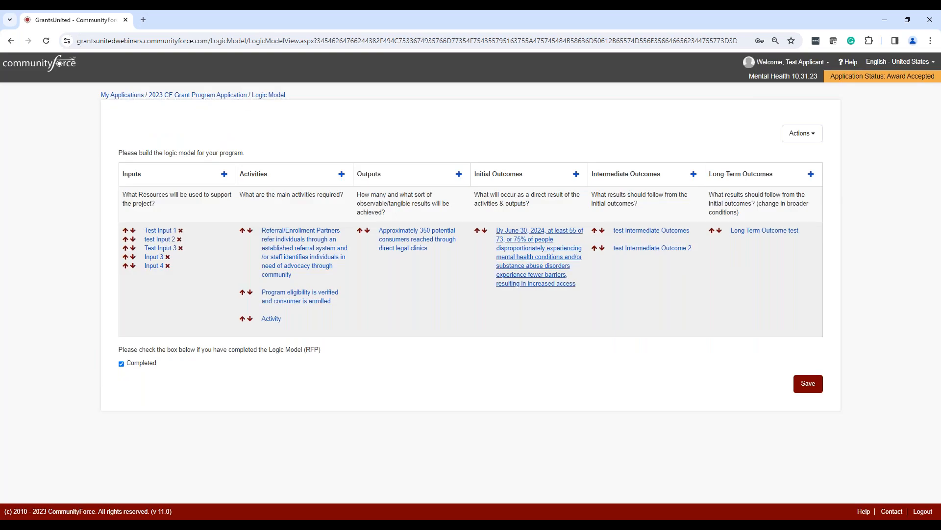
{"action": "left_click", "coordinate": [389, 237]}
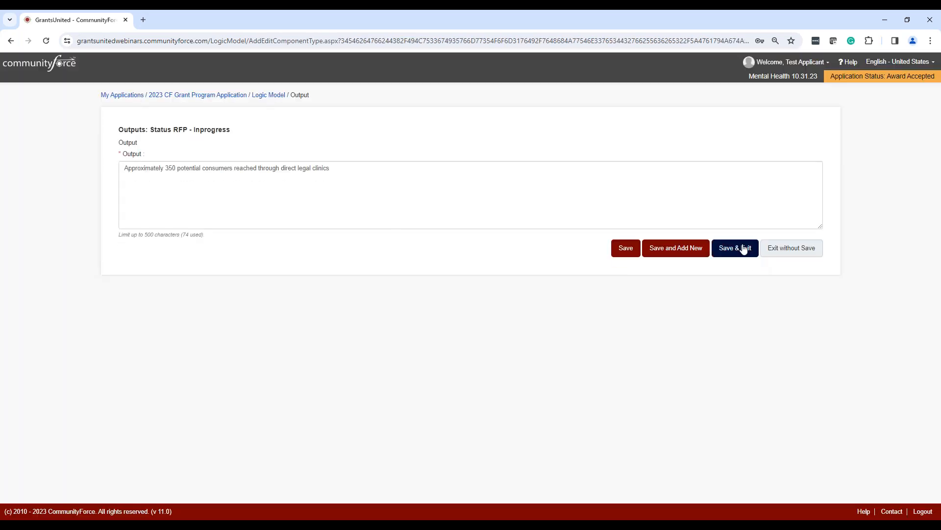
{"action": "left_click", "coordinate": [743, 250]}
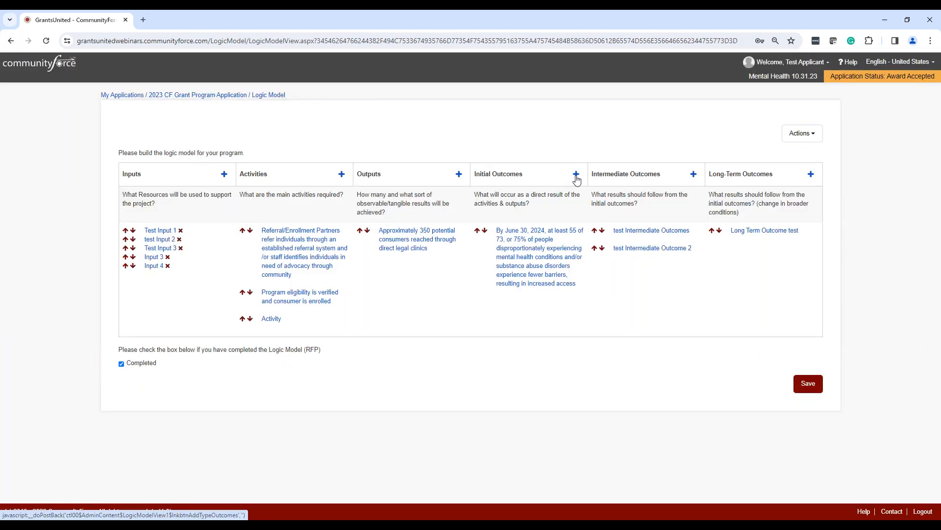
Start a new initial outcome of type Other and describe the applicable outcome as "Outcomes".
{"action": "left_click", "coordinate": [577, 176]}
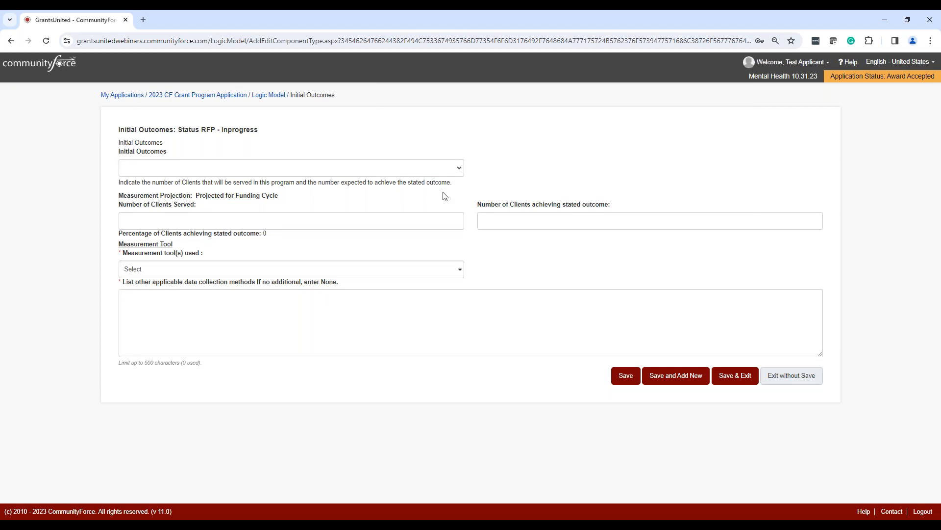
{"action": "left_click", "coordinate": [459, 168]}
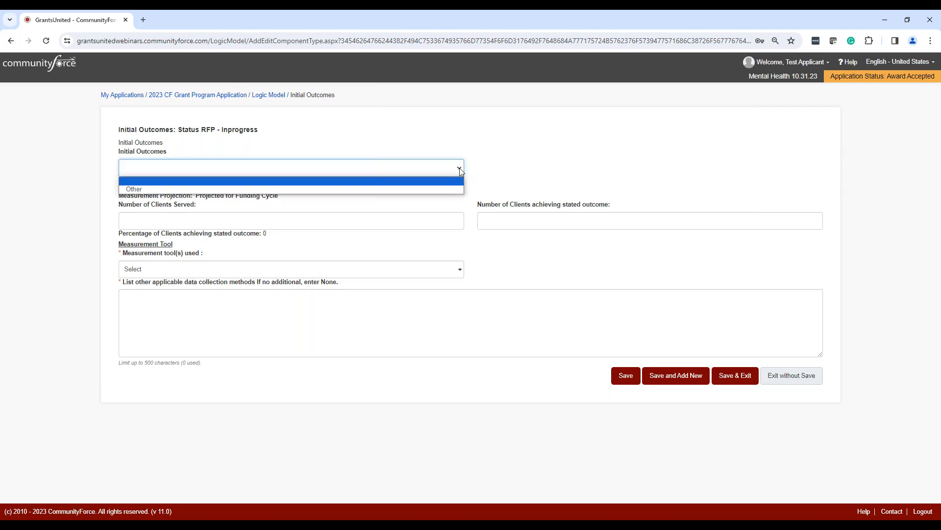
{"action": "left_click", "coordinate": [459, 167]}
{"action": "left_click", "coordinate": [460, 167]}
{"action": "left_click", "coordinate": [422, 163]}
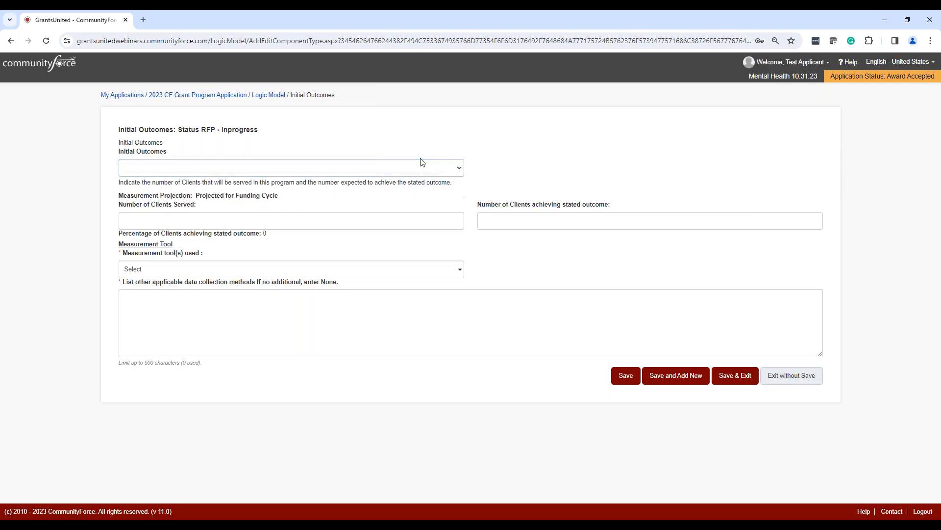
{"action": "left_click", "coordinate": [413, 168]}
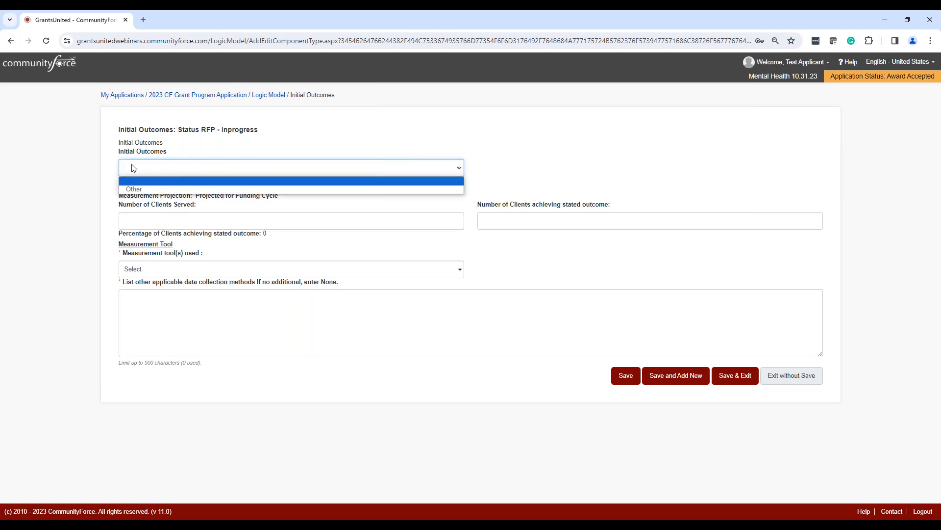
{"action": "left_click", "coordinate": [137, 190]}
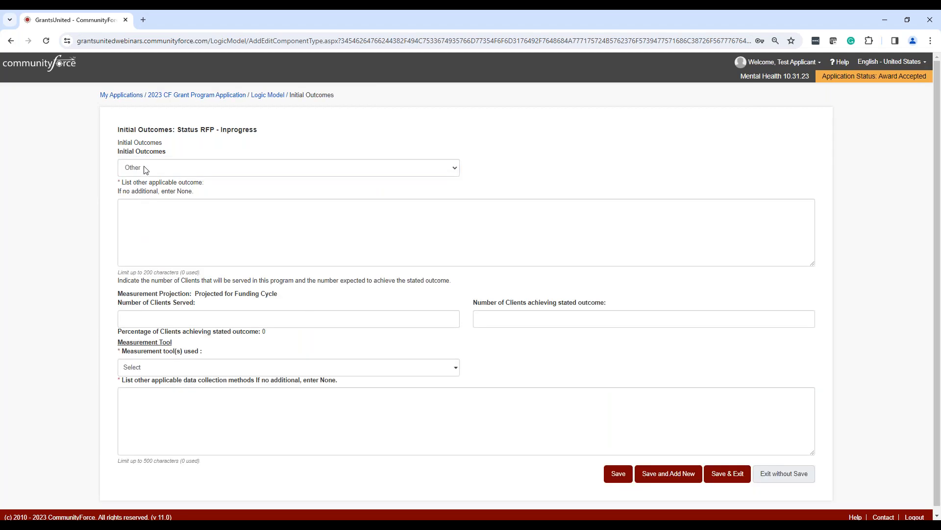
{"action": "left_click", "coordinate": [141, 211]}
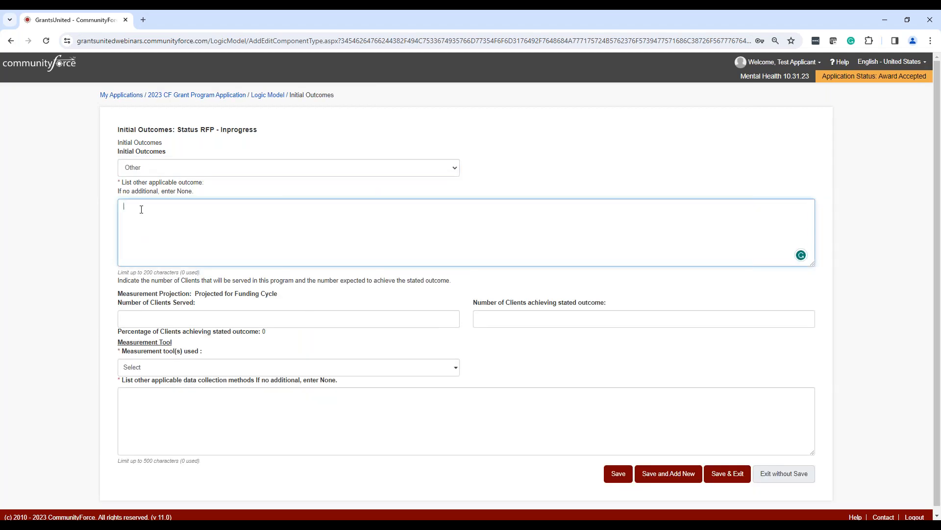
{"action": "type", "text": "Outcomes"}
Set clients served and clients achieving the outcome to 300 each, enter "enter additional measurements" as other data collection methods, and save and exit.
{"action": "left_click", "coordinate": [155, 318]}
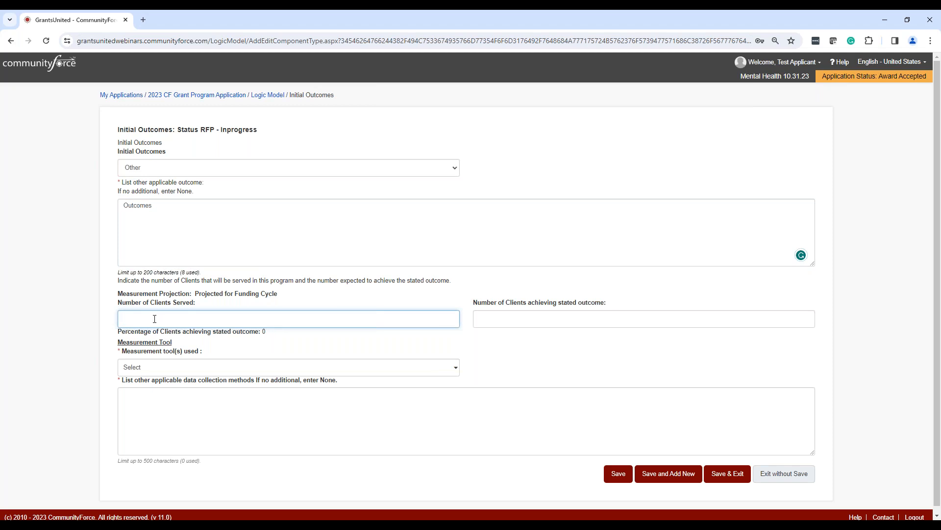
{"action": "type", "text": "300"}
{"action": "left_click", "coordinate": [614, 319]}
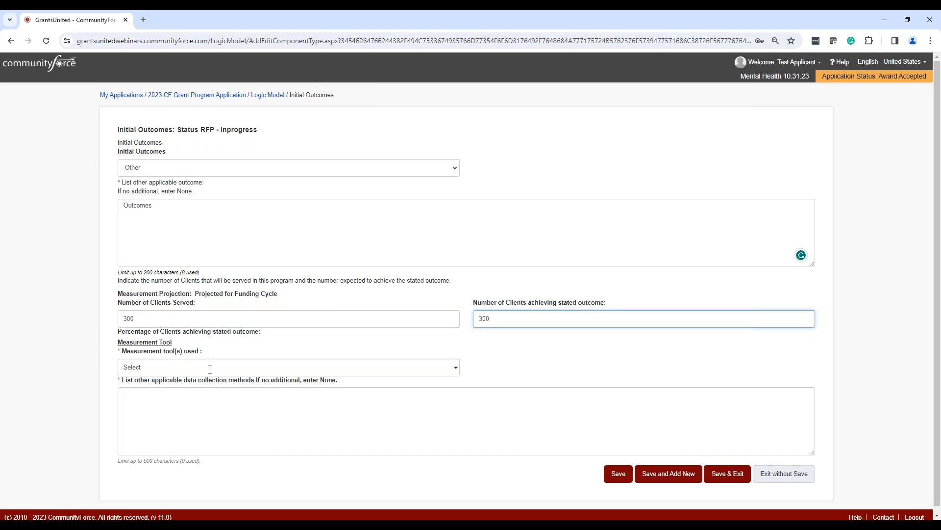
{"action": "left_click", "coordinate": [456, 368]}
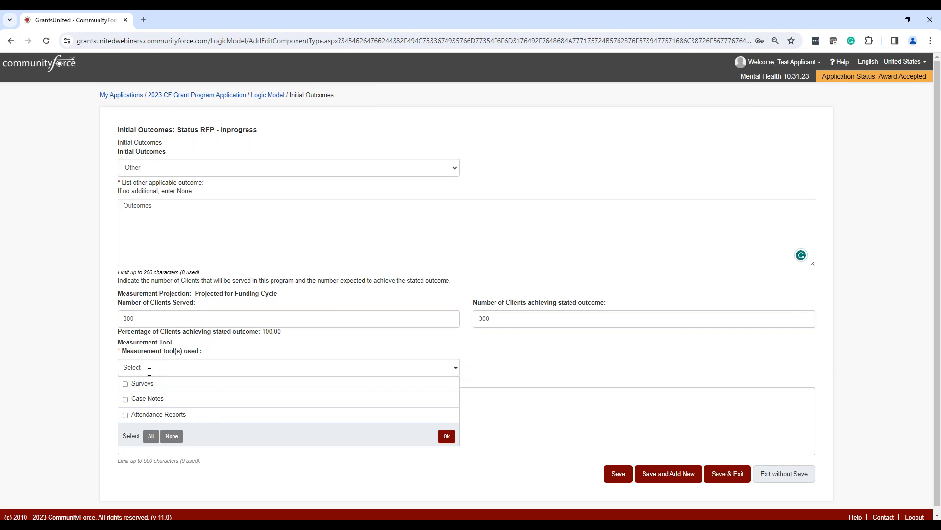
{"action": "left_click", "coordinate": [447, 436]}
{"action": "left_click", "coordinate": [166, 423]}
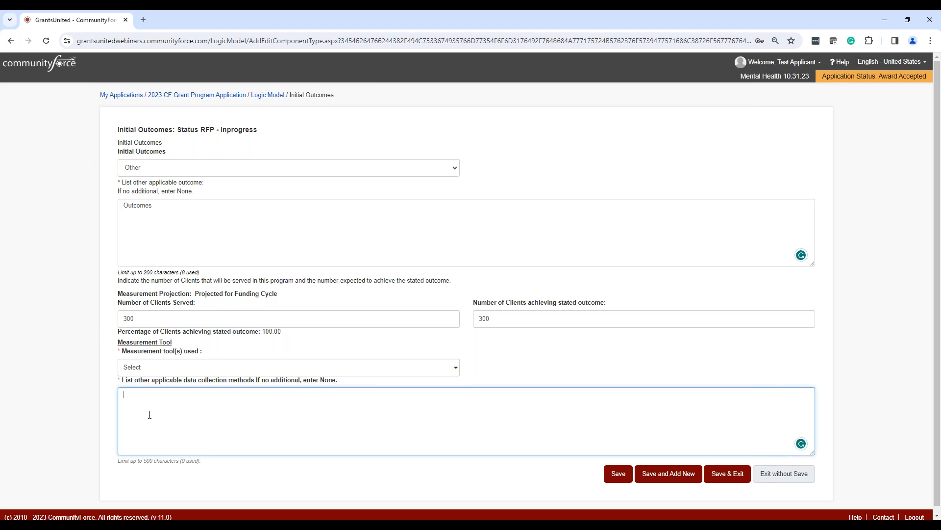
{"action": "type", "text": "enter additional measurements."}
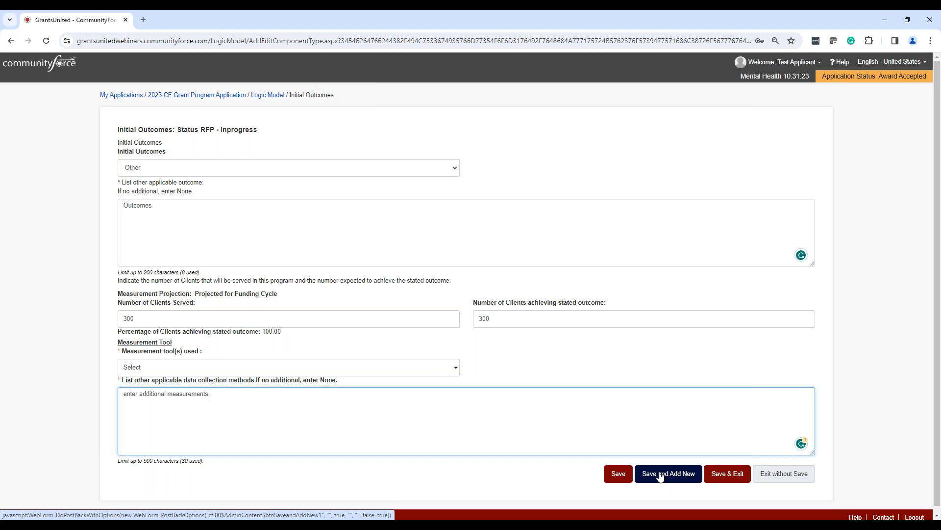
{"action": "left_click", "coordinate": [728, 475]}
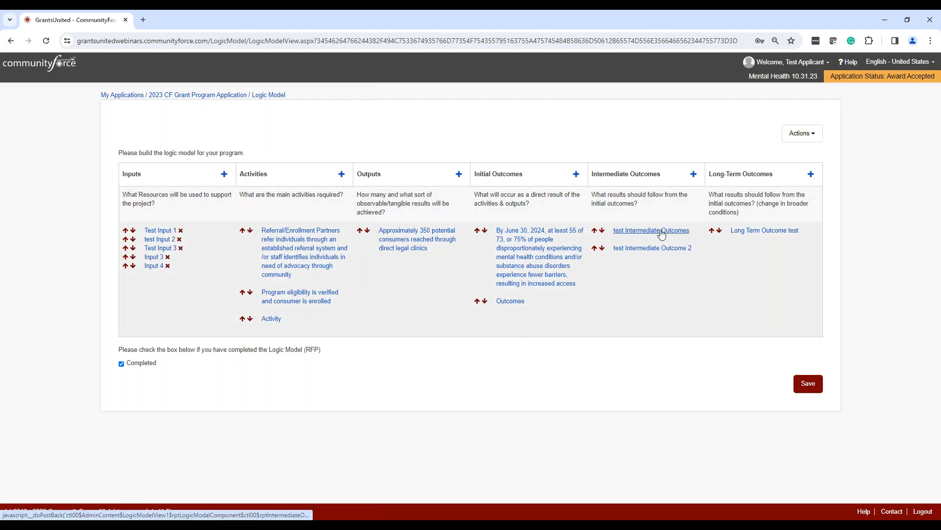
View the blank entry forms for a new intermediate outcome and a new long-term outcome, leaving each without saving.
{"action": "left_click", "coordinate": [695, 176]}
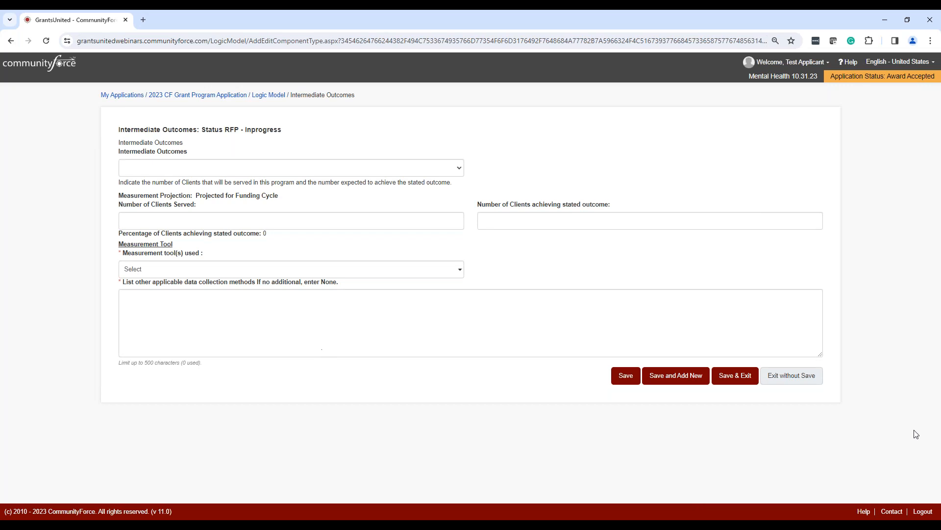
{"action": "left_click", "coordinate": [804, 378]}
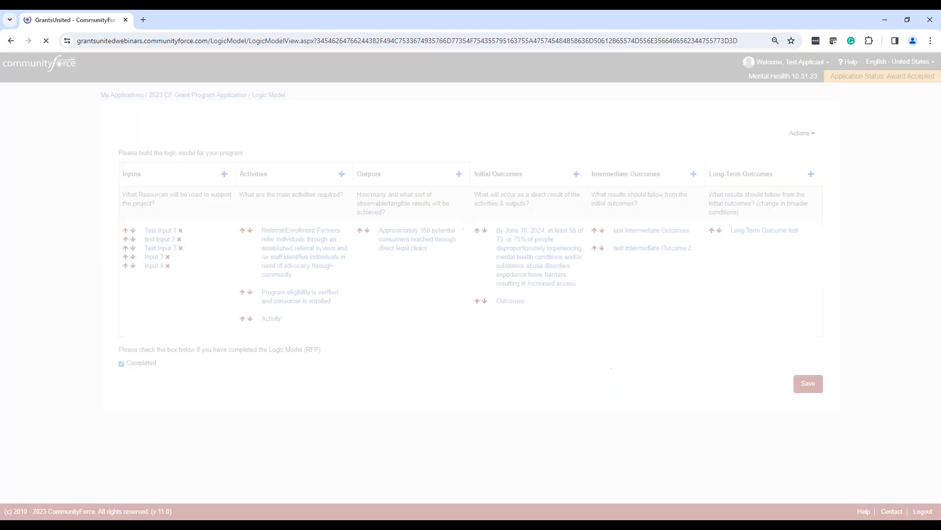
{"action": "left_click", "coordinate": [811, 175]}
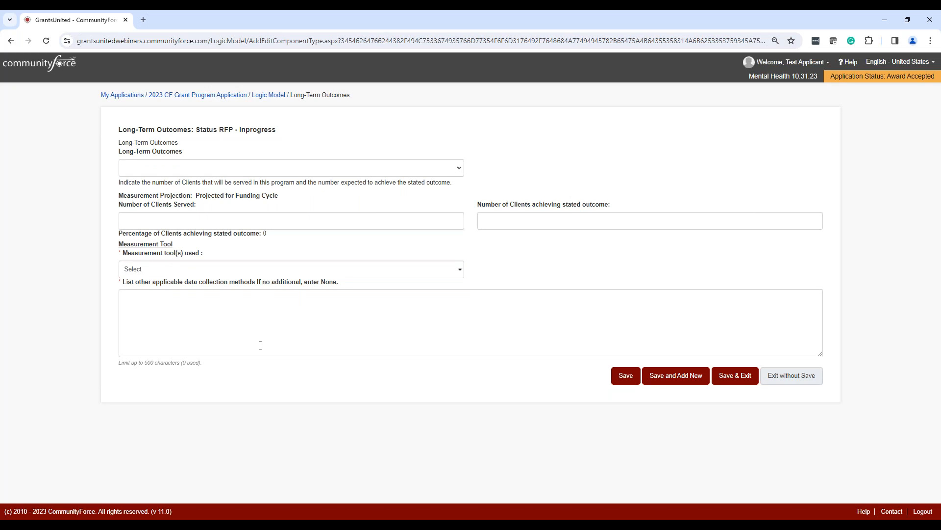
{"action": "left_click", "coordinate": [790, 380]}
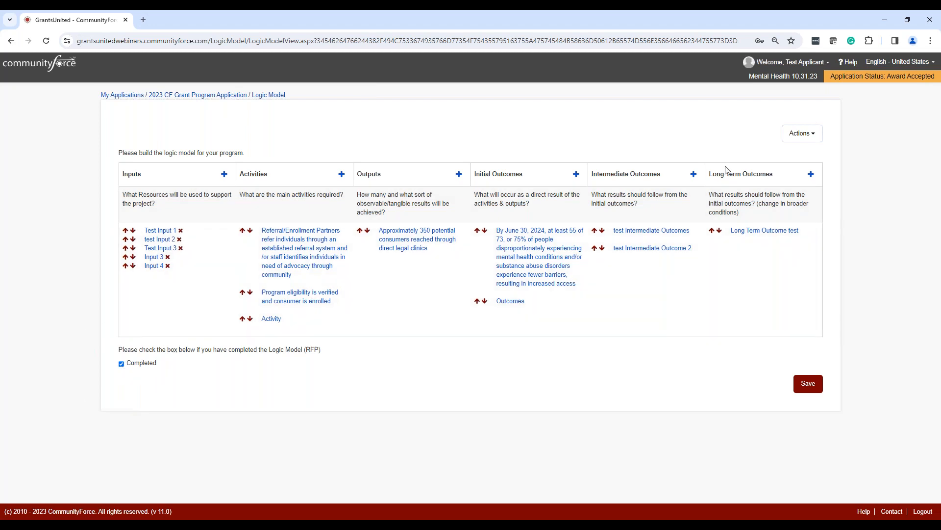
Save the completed RFP logic model and return to the 2023 CF Grant Program Application dashboard.
{"action": "left_click", "coordinate": [801, 134]}
{"action": "left_click", "coordinate": [805, 135]}
{"action": "left_click", "coordinate": [809, 384]}
{"action": "left_click", "coordinate": [214, 97]}
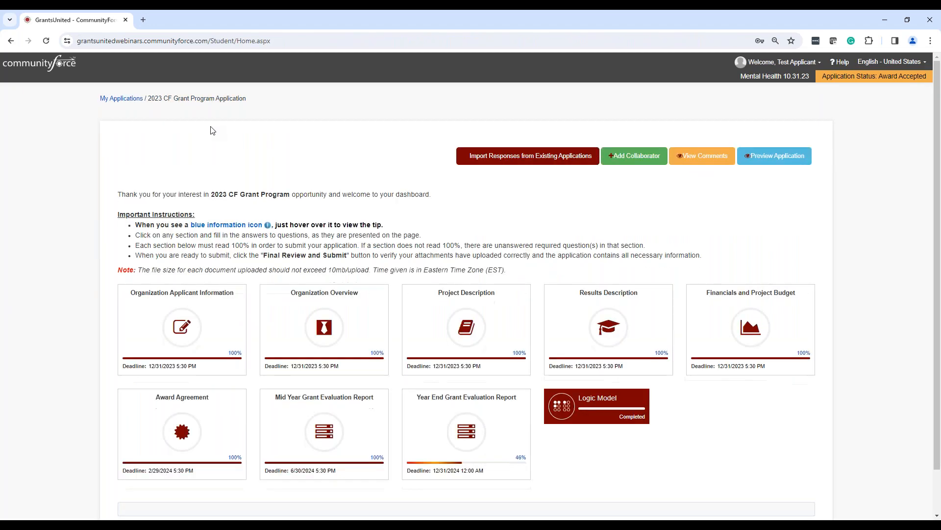
Reopen the Logic Model from the application dashboard and switch it to Mid Year Reporting.
{"action": "scroll", "coordinate": [738, 312], "scroll_direction": "down", "scroll_amount": 1}
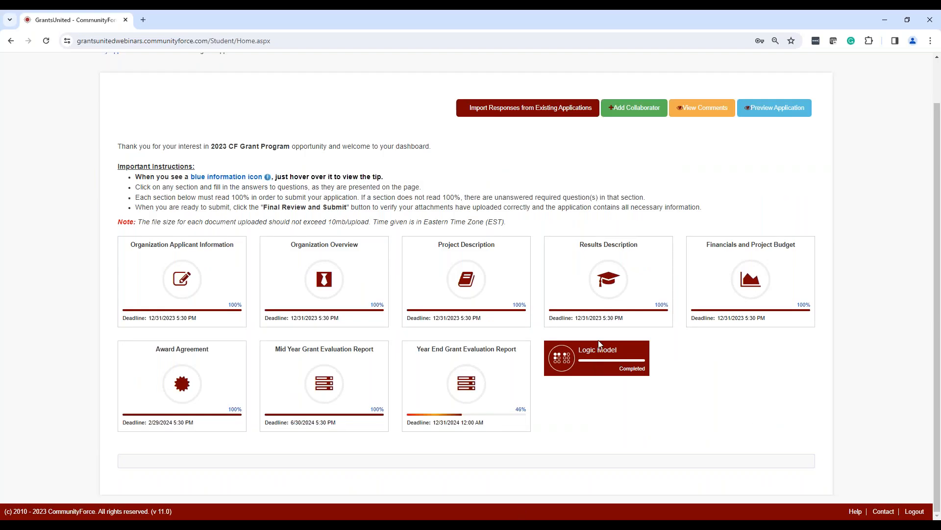
{"action": "left_click", "coordinate": [591, 361]}
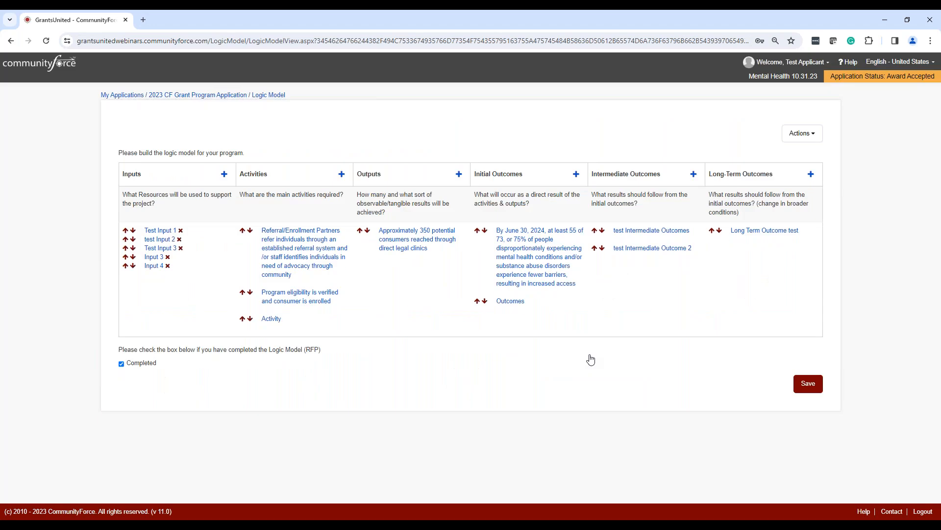
{"action": "left_click", "coordinate": [799, 134]}
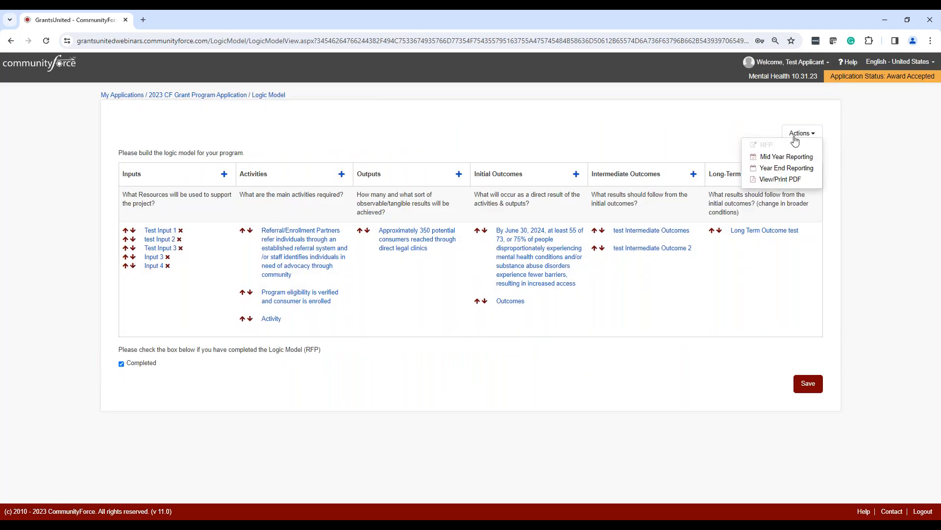
{"action": "left_click", "coordinate": [777, 161]}
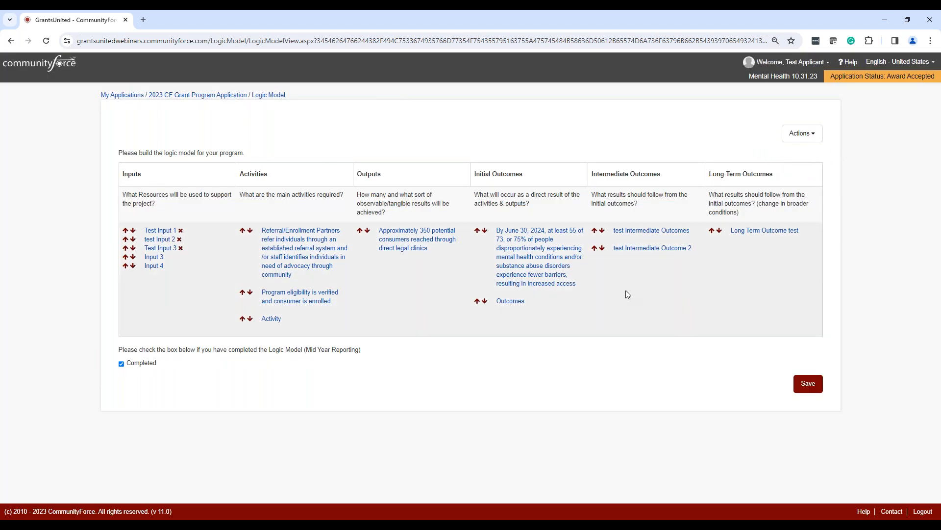
Switch the logic model to Year End Reporting and open the year end status form of Test Input 1.
{"action": "left_click", "coordinate": [803, 135]}
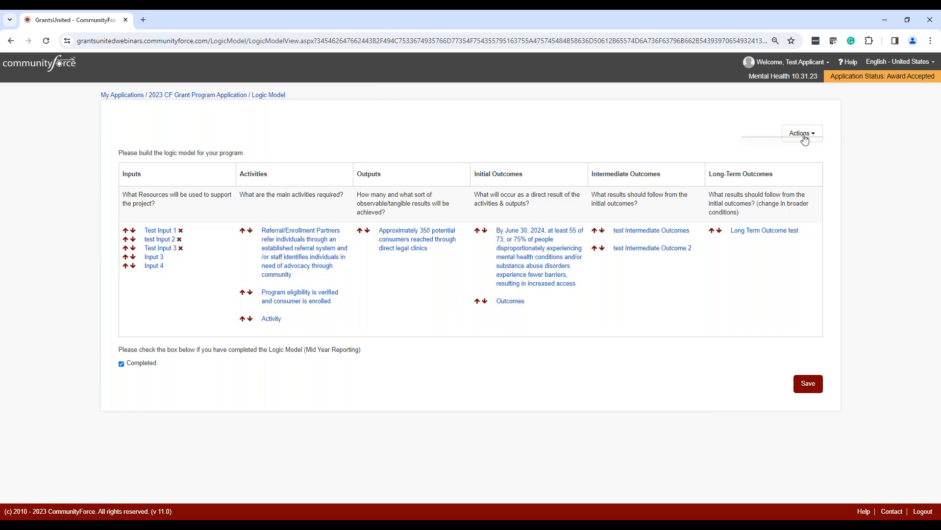
{"action": "left_click", "coordinate": [771, 171]}
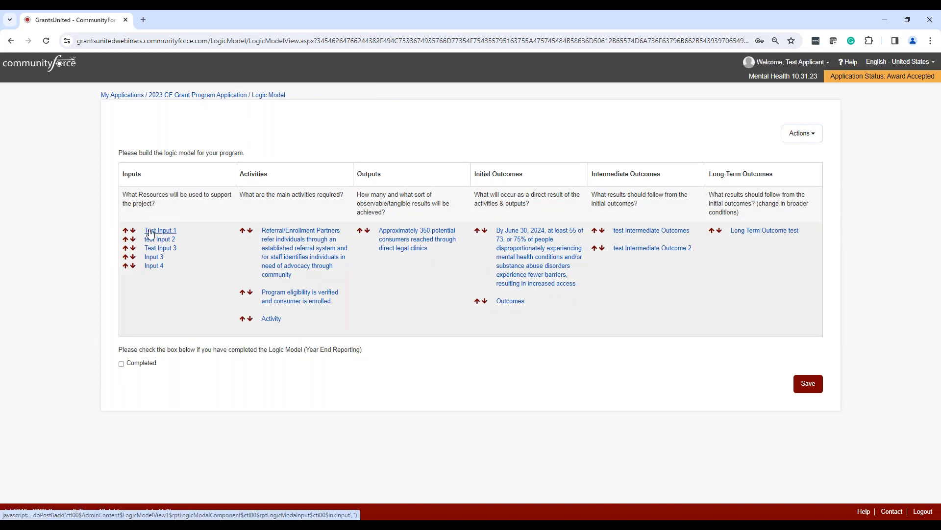
{"action": "left_click", "coordinate": [151, 233]}
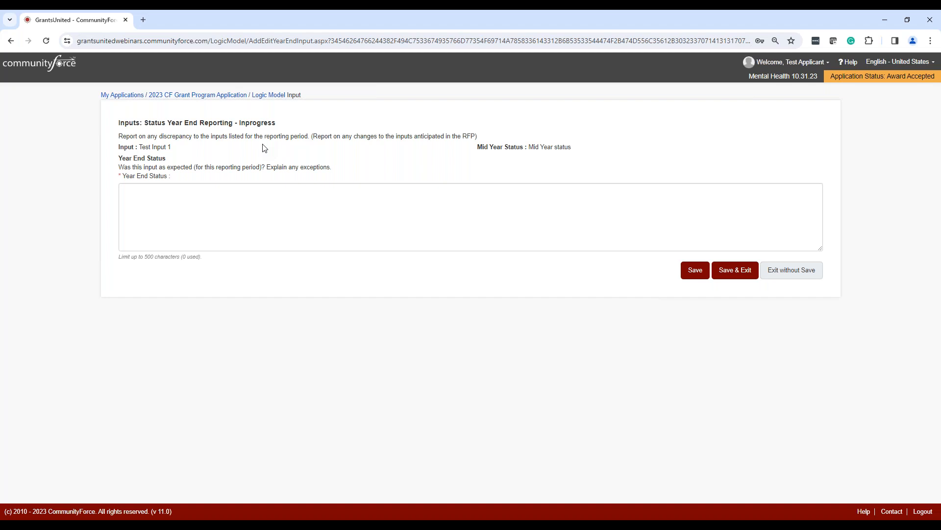
Save "Yes" as the year end status of Test Input 1, and view the test Input 2 status form without saving.
{"action": "left_click", "coordinate": [206, 209]}
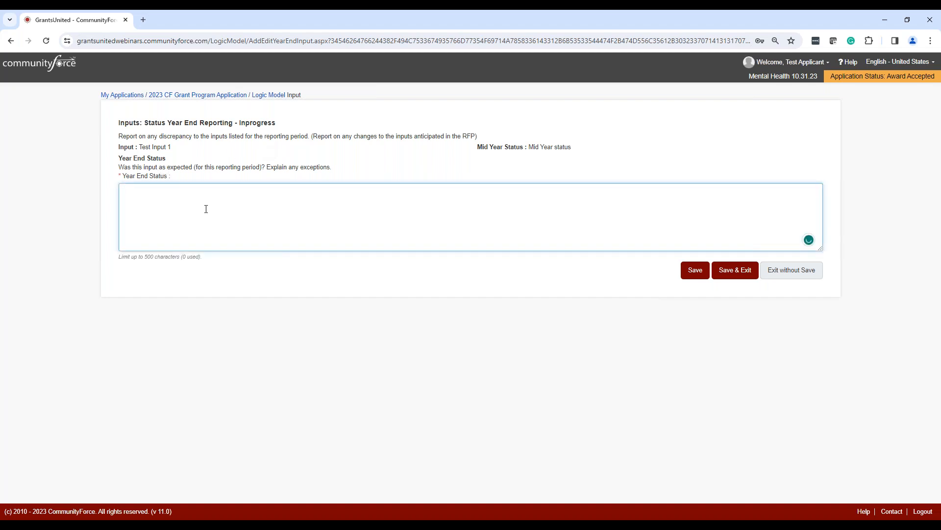
{"action": "type", "text": "Yes"}
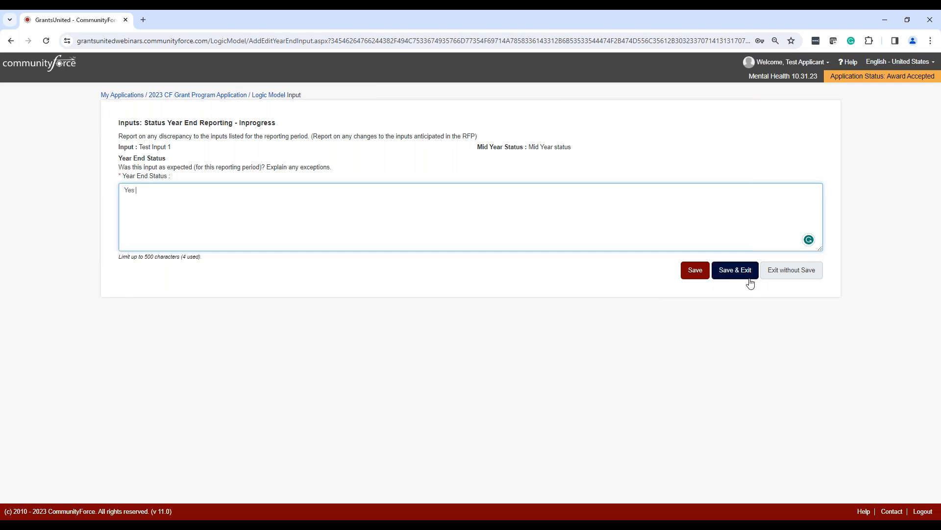
{"action": "left_click", "coordinate": [735, 270]}
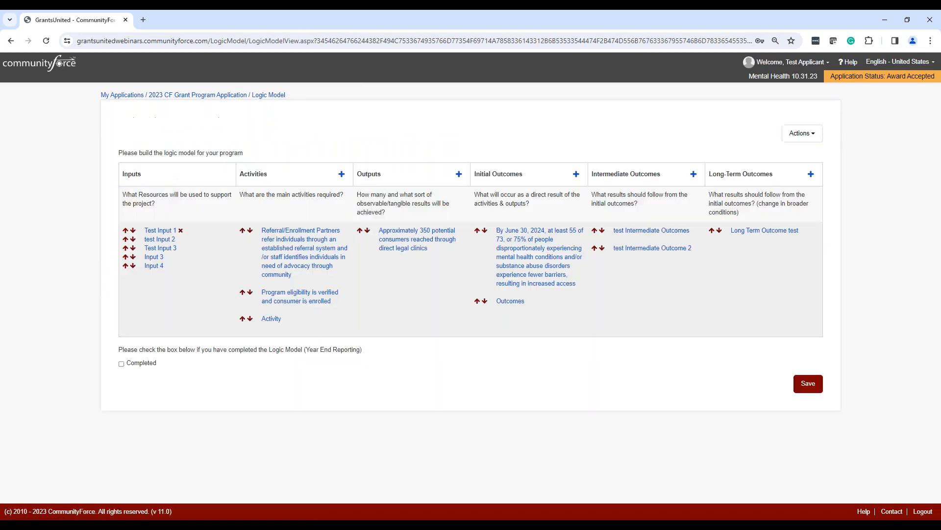
{"action": "left_click", "coordinate": [169, 240]}
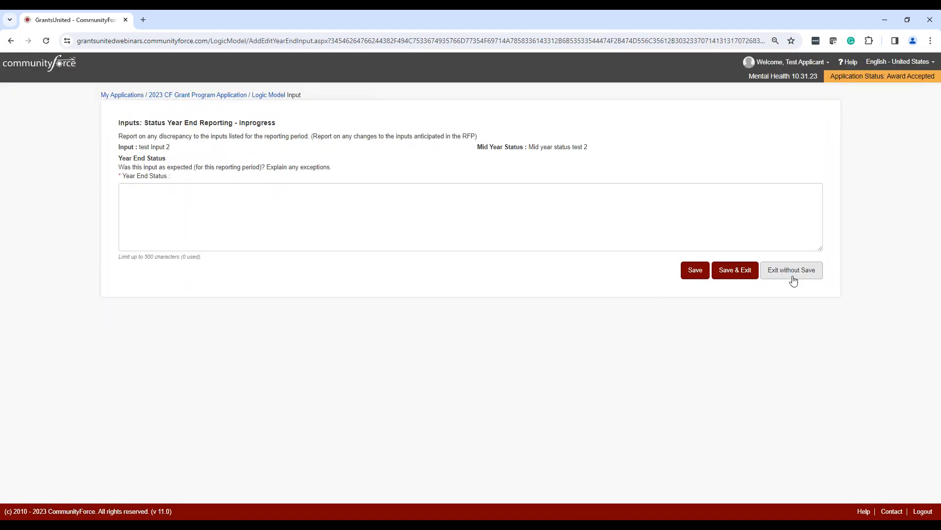
{"action": "left_click", "coordinate": [793, 279]}
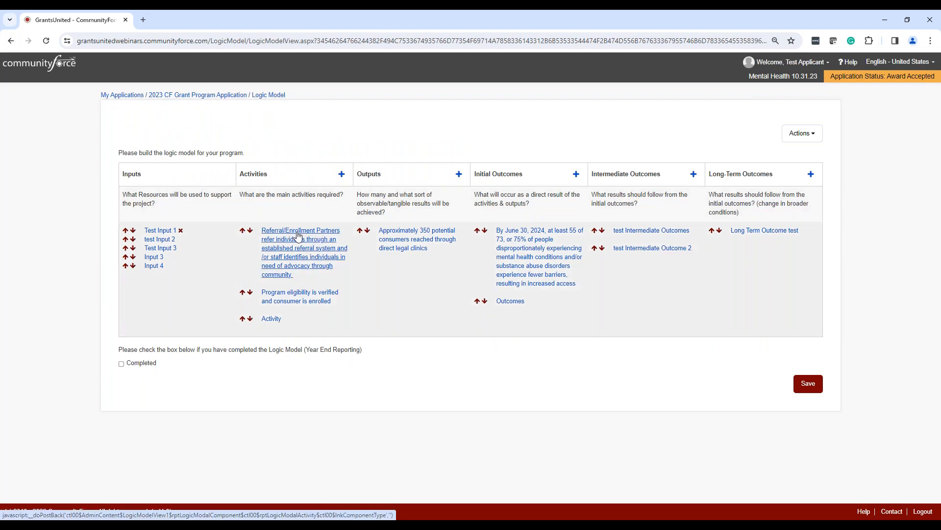
Save "report year end for their activity" as the year end status of the Referral/Enrollment Partners activity.
{"action": "left_click", "coordinate": [298, 235]}
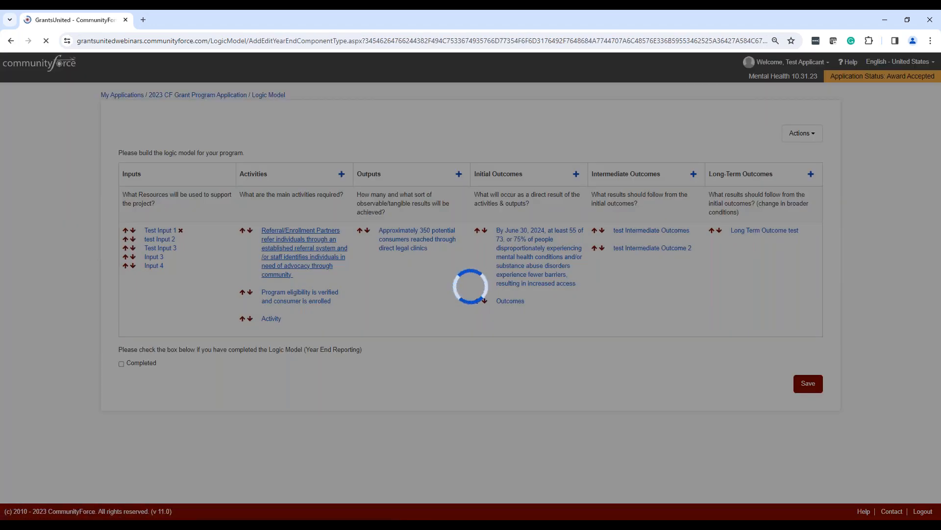
{"action": "type", "text": "report yea"}
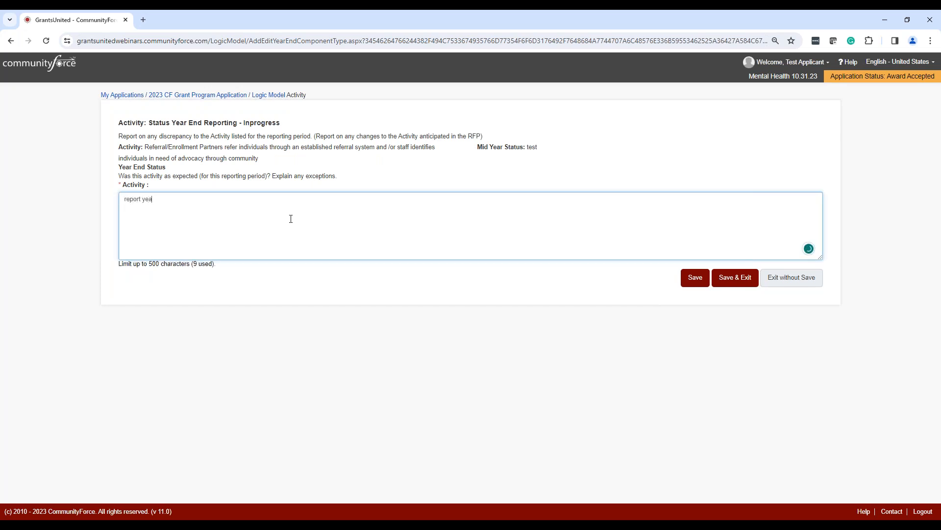
{"action": "type", "text": "r end for their activity"}
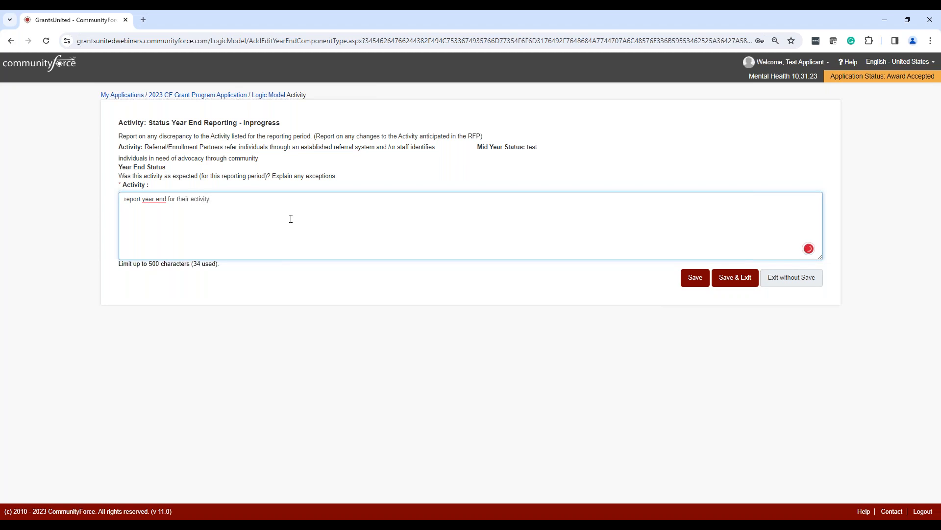
{"action": "left_click", "coordinate": [742, 279]}
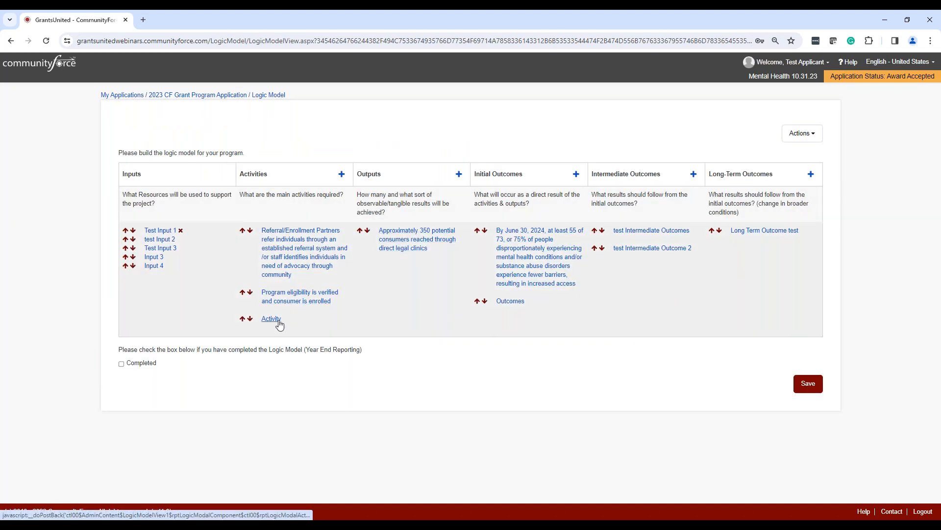
View the year end status form of the output about 350 potential consumers, leaving it without saving.
{"action": "left_click", "coordinate": [421, 234]}
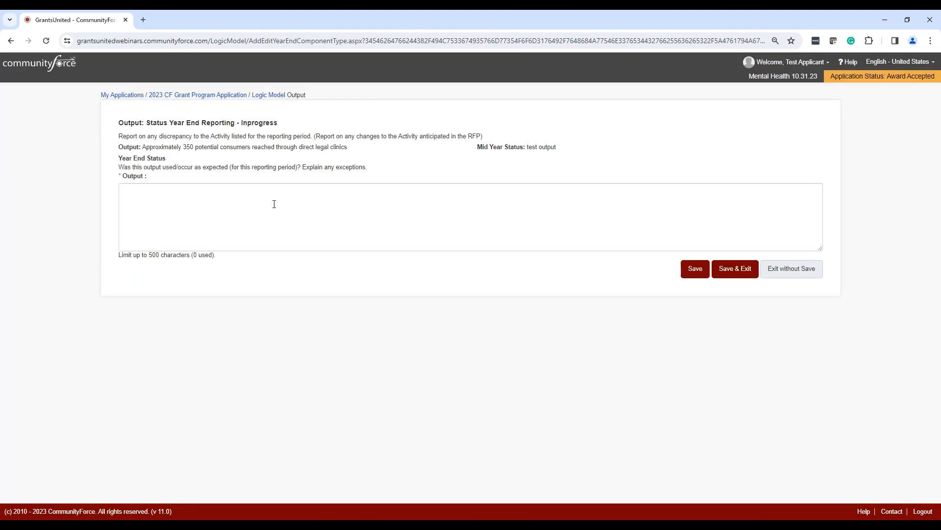
{"action": "left_click", "coordinate": [166, 194]}
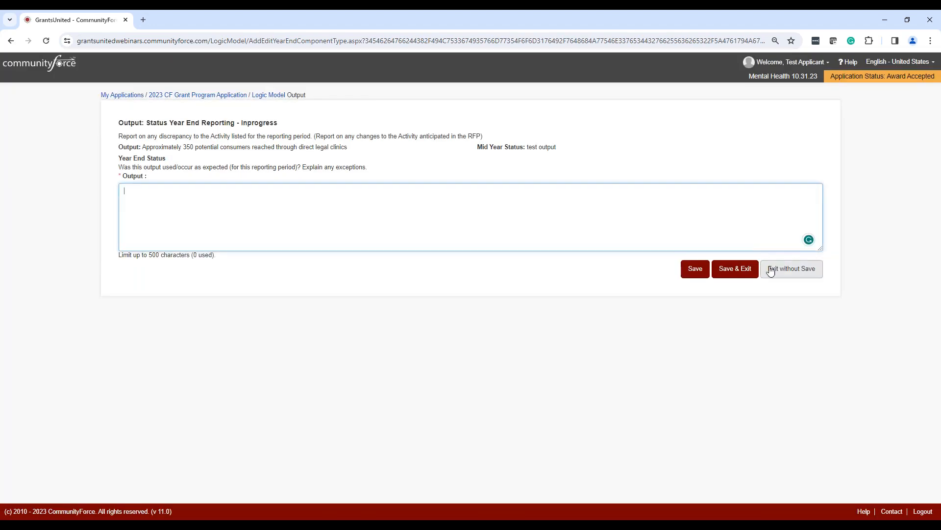
{"action": "left_click", "coordinate": [795, 272]}
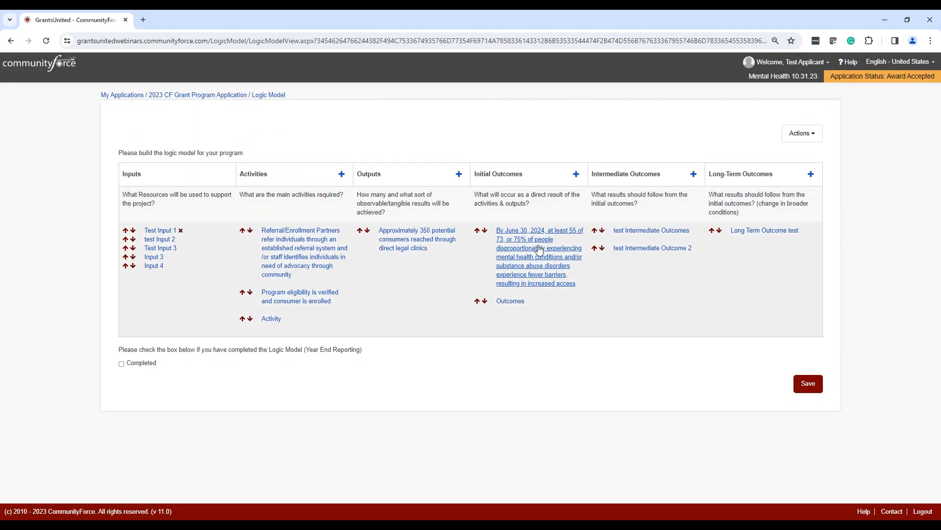
Enter 375 actual clients and 75 clients achieving as the year end figures of the June 30, 2024 initial outcome.
{"action": "left_click", "coordinate": [551, 230]}
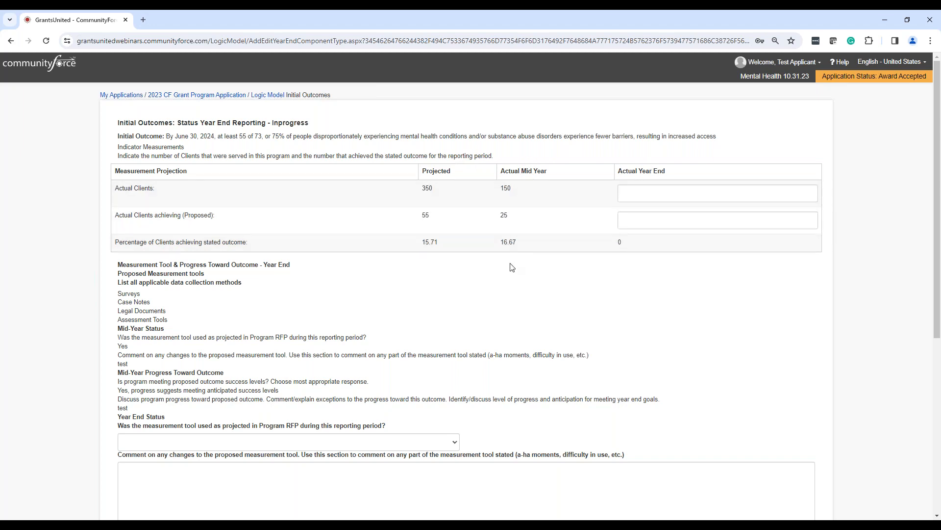
{"action": "left_click", "coordinate": [756, 192]}
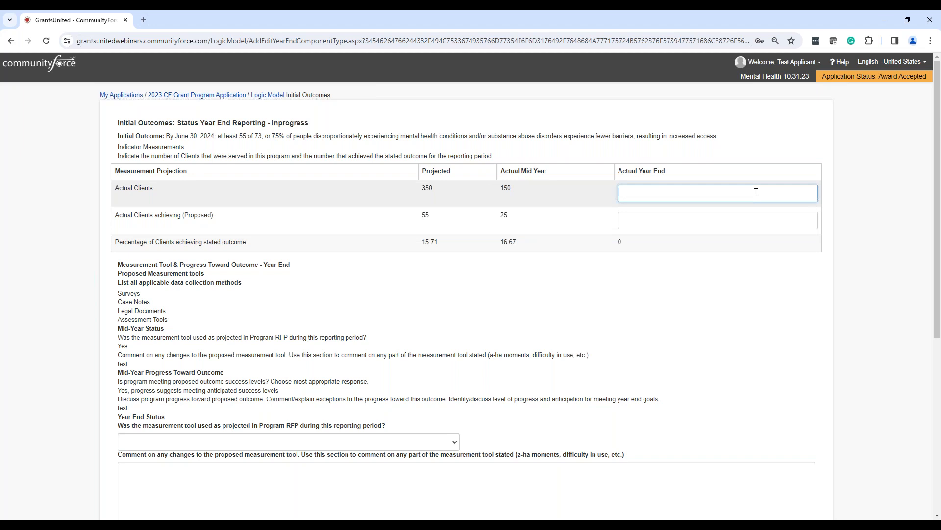
{"action": "type", "text": "375"}
{"action": "left_click", "coordinate": [736, 224]}
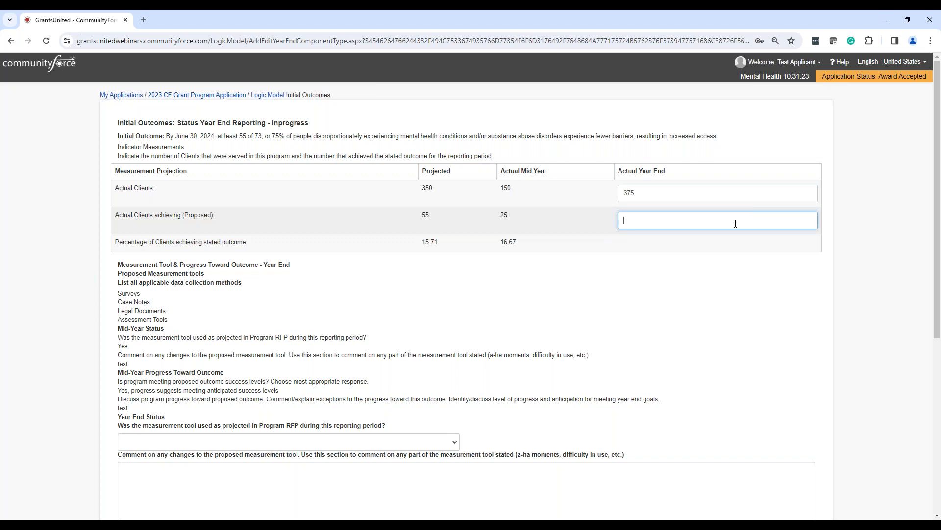
{"action": "type", "text": "75"}
{"action": "left_click", "coordinate": [721, 247]}
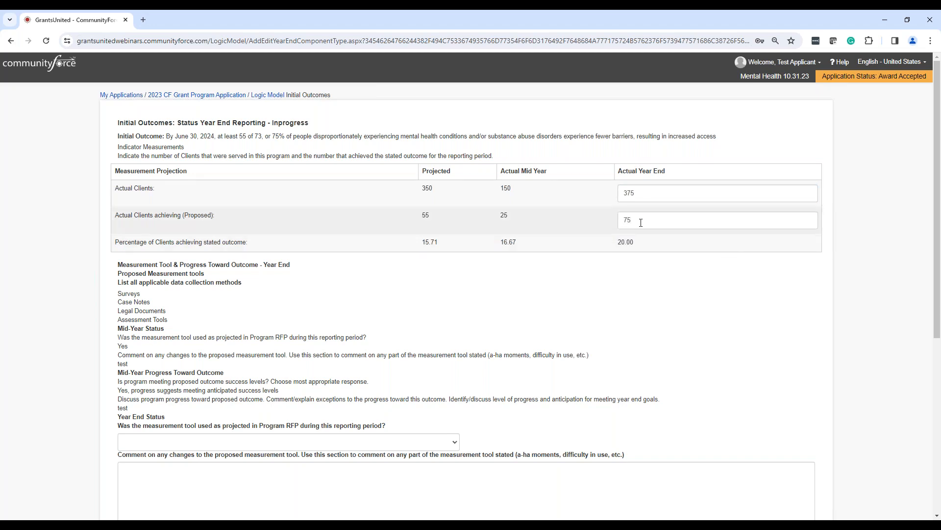
Enter "test" for the initial outcome's measurement tool comment, progress discussion and year end statement, and save the report.
{"action": "scroll", "coordinate": [627, 270], "scroll_direction": "down", "scroll_amount": 3}
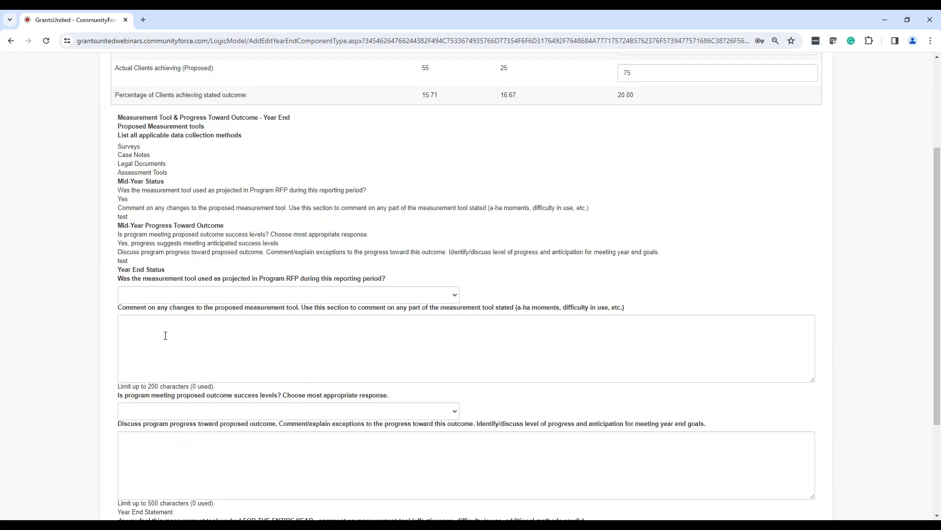
{"action": "scroll", "coordinate": [168, 335], "scroll_direction": "down", "scroll_amount": 1}
{"action": "scroll", "coordinate": [215, 343], "scroll_direction": "down", "scroll_amount": 2}
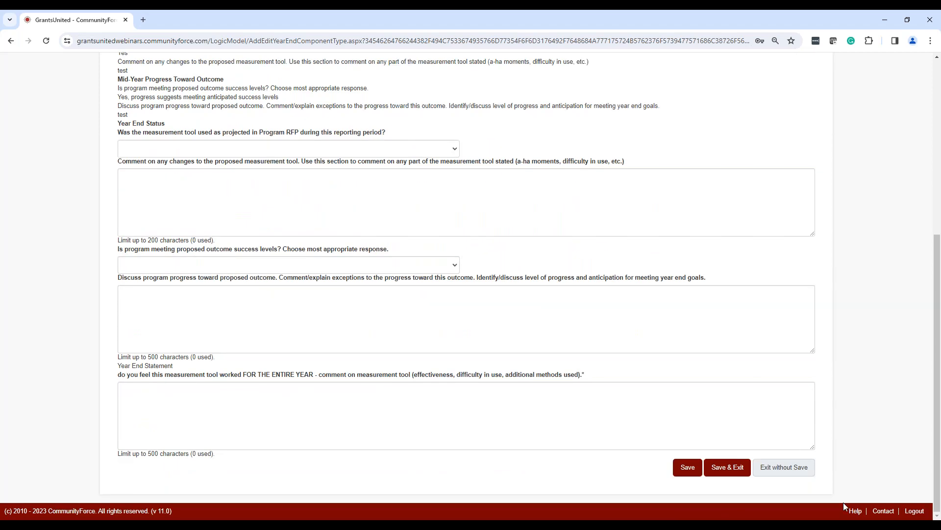
{"action": "left_click", "coordinate": [727, 467]}
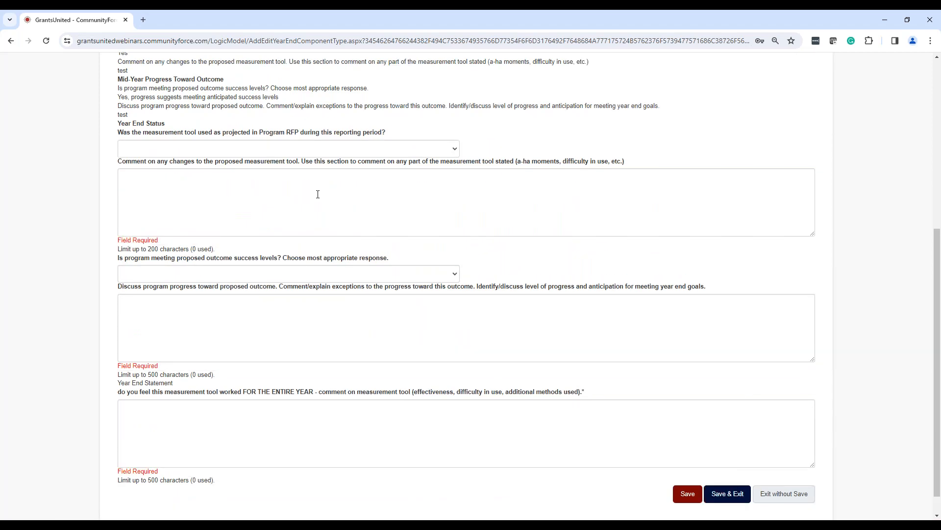
{"action": "left_click", "coordinate": [317, 194]}
{"action": "type", "text": "test"}
{"action": "left_click", "coordinate": [319, 316]}
{"action": "type", "text": "test"}
{"action": "left_click", "coordinate": [312, 418]}
{"action": "type", "text": "test"}
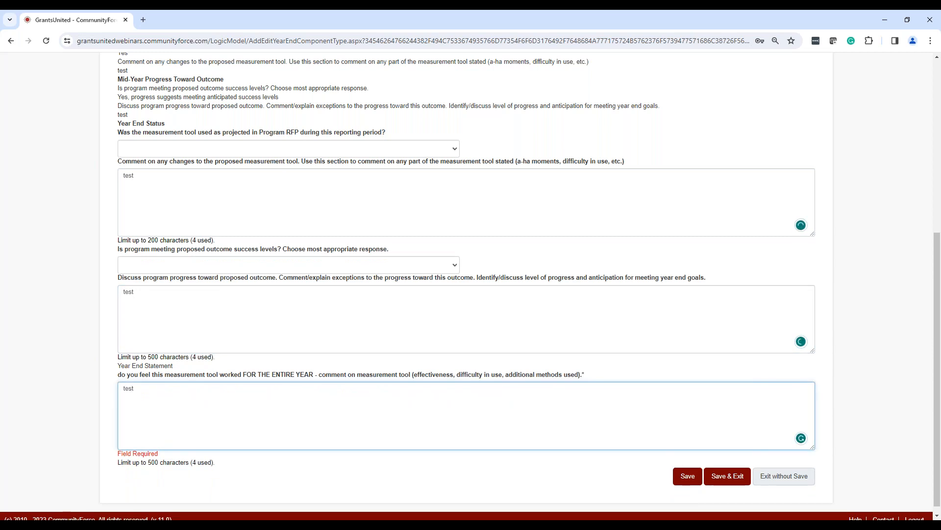
{"action": "left_click", "coordinate": [709, 474]}
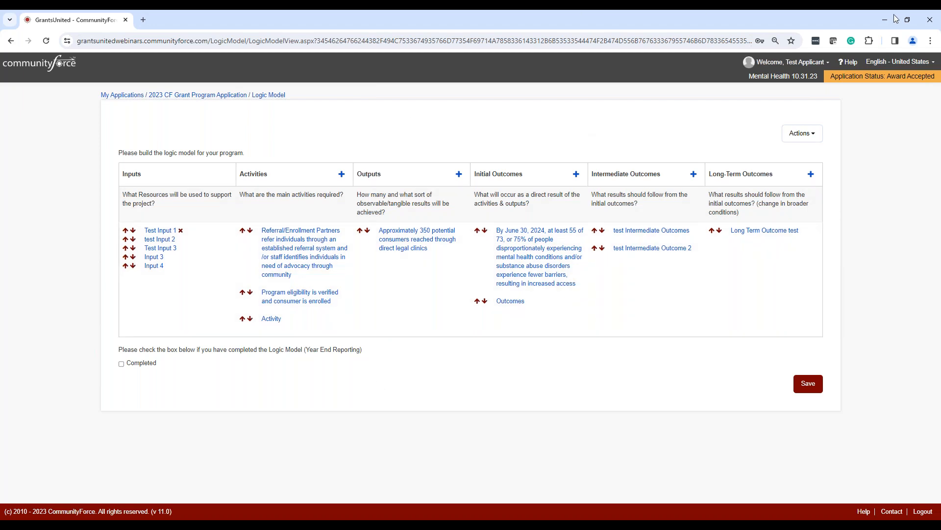
Mark the Year End Reporting logic model as completed and save it.
{"action": "left_click", "coordinate": [804, 136]}
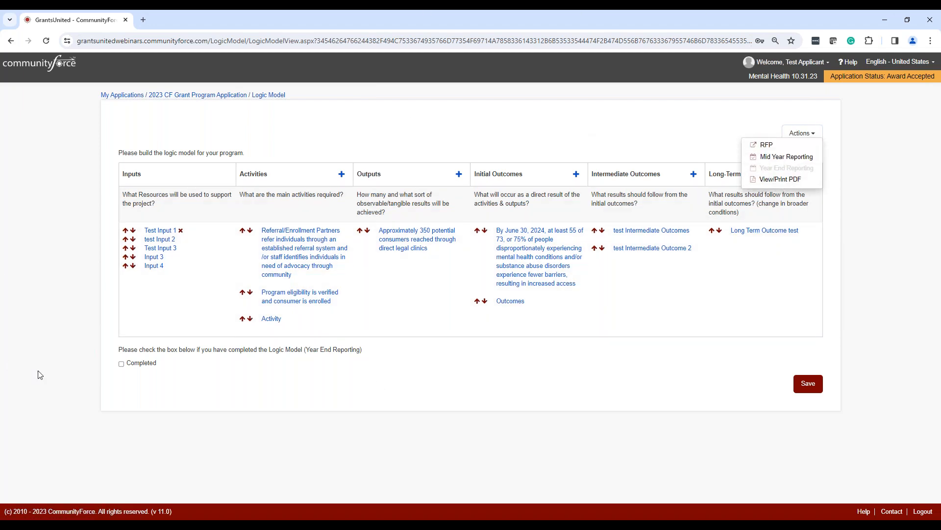
{"action": "left_click", "coordinate": [121, 363]}
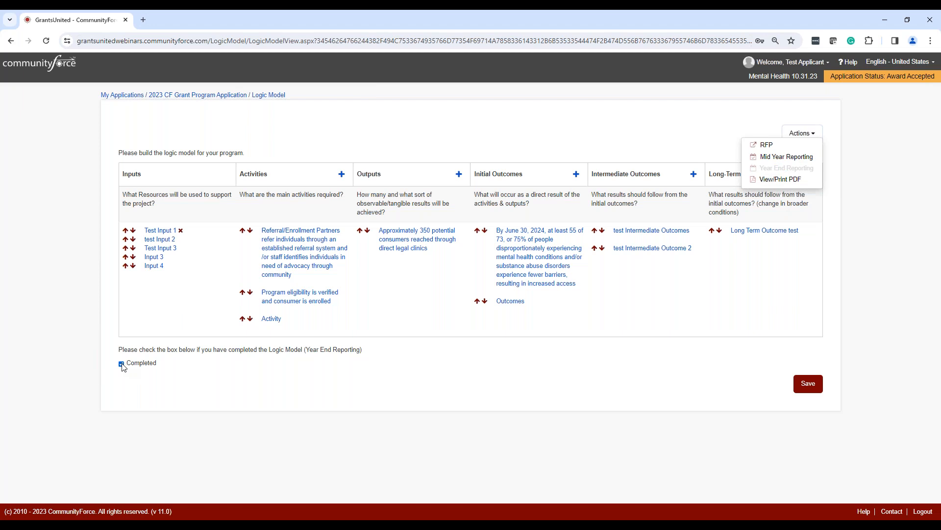
{"action": "left_click", "coordinate": [796, 391]}
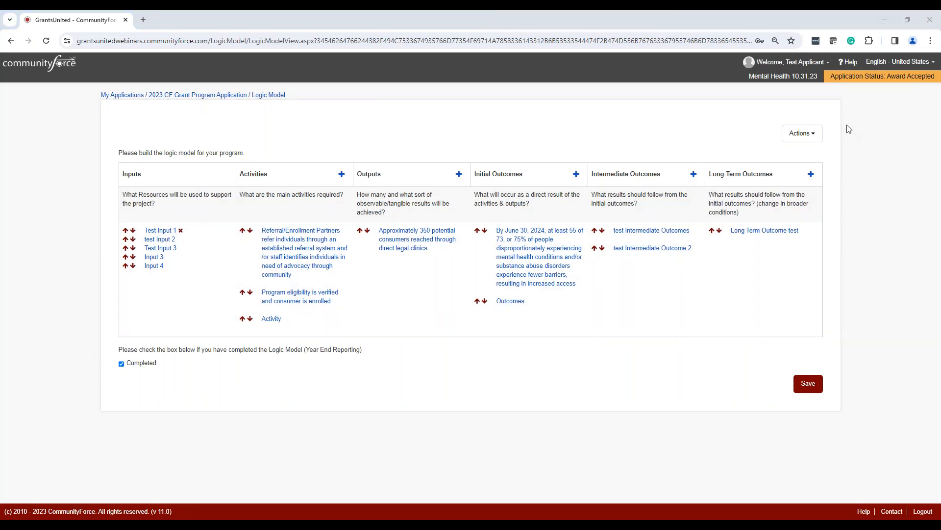
Generate the PDF of the year end logic model and review the downloaded report.
{"action": "left_click", "coordinate": [802, 135]}
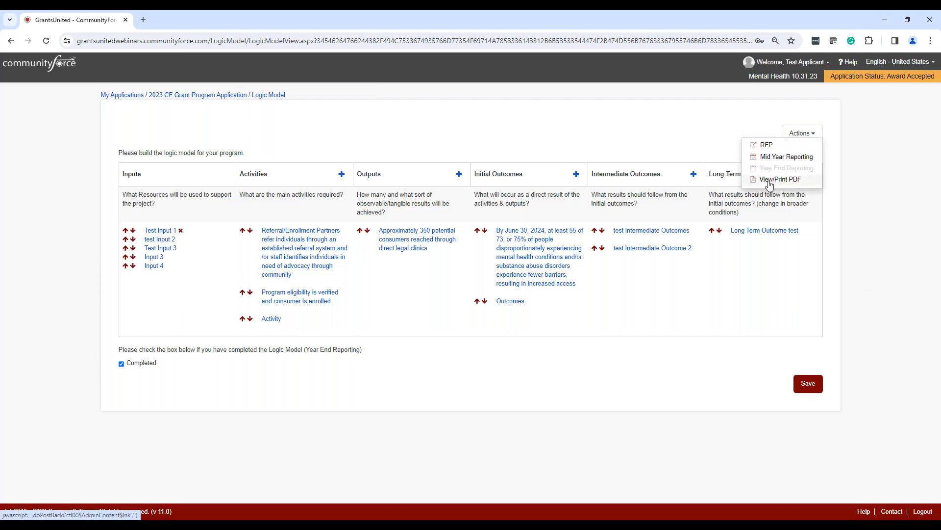
{"action": "left_click", "coordinate": [769, 180]}
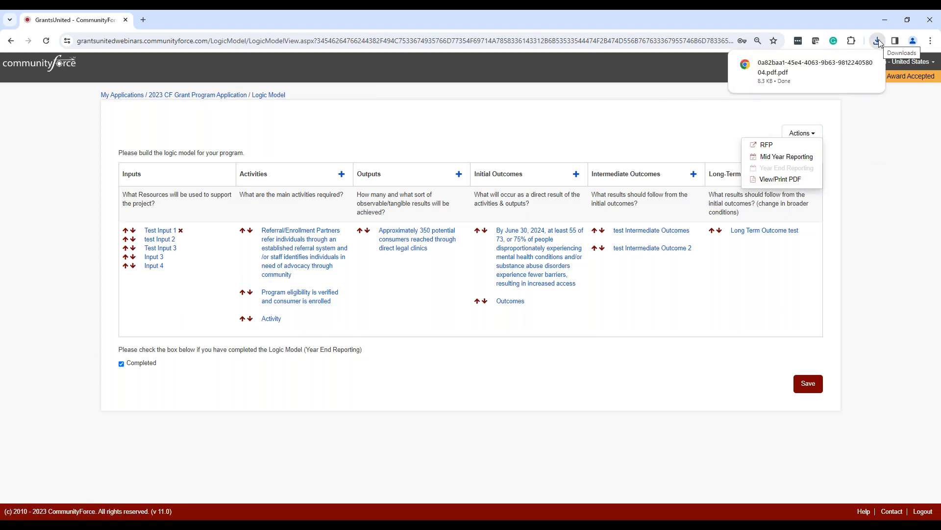
{"action": "left_click", "coordinate": [799, 70]}
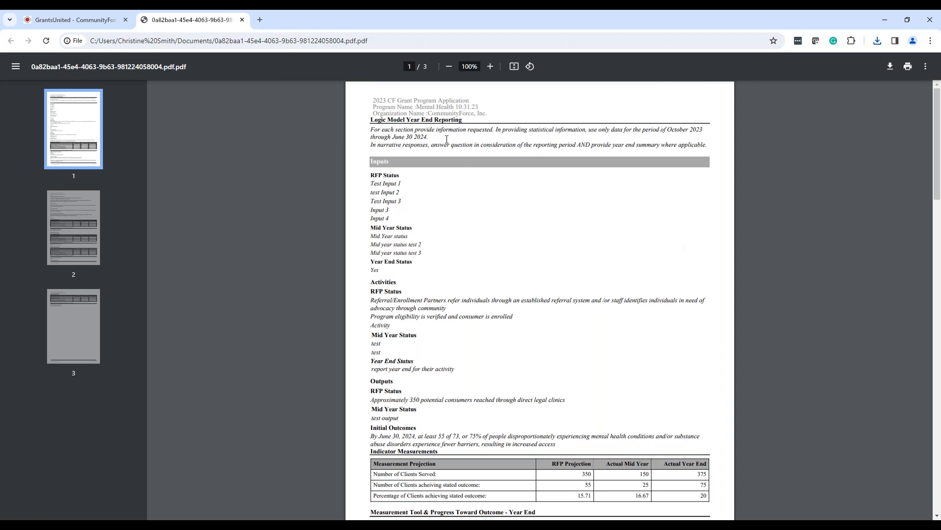
{"action": "scroll", "coordinate": [447, 139], "scroll_direction": "down", "scroll_amount": 3}
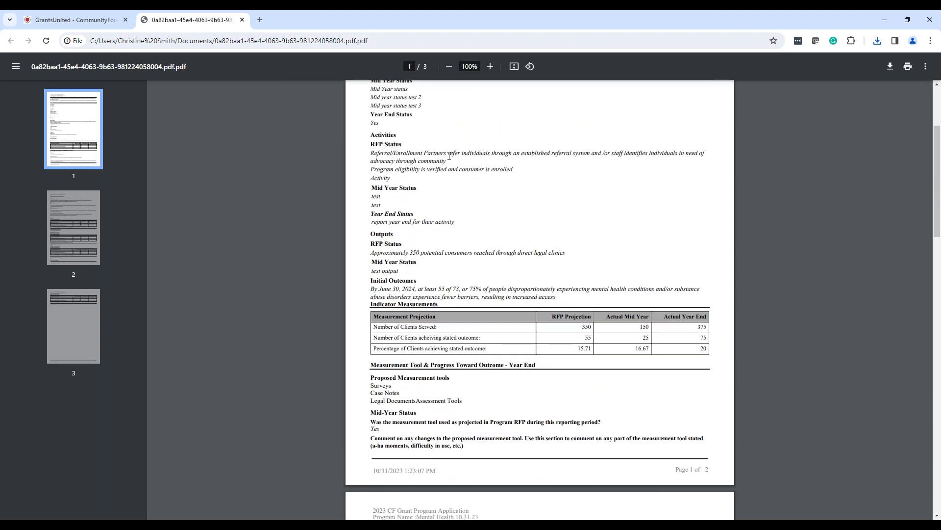
{"action": "scroll", "coordinate": [449, 156], "scroll_direction": "down", "scroll_amount": 10}
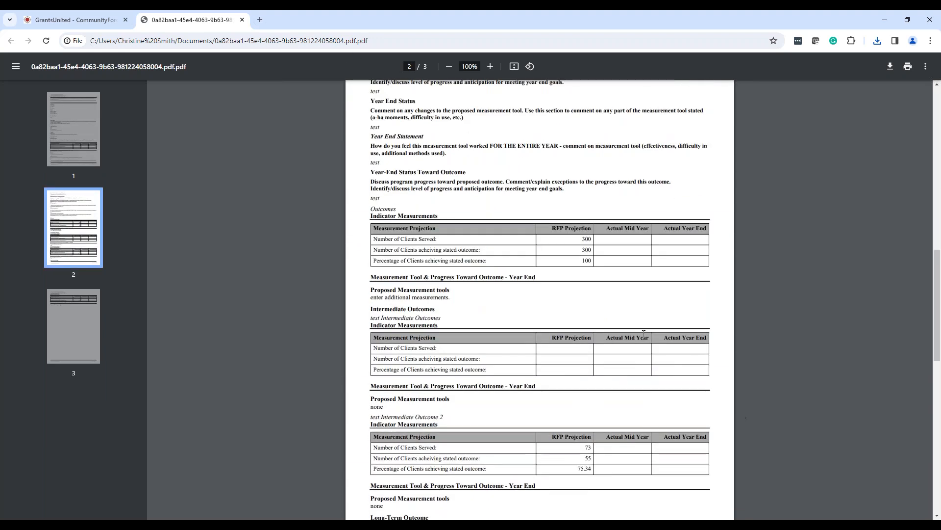
{"action": "scroll", "coordinate": [654, 364], "scroll_direction": "up", "scroll_amount": 3}
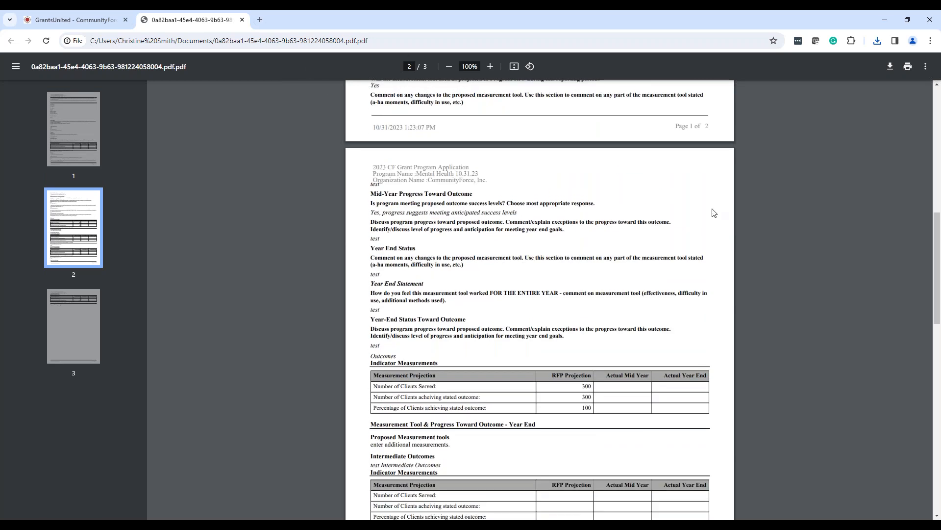
{"action": "scroll", "coordinate": [714, 212], "scroll_direction": "up", "scroll_amount": 3}
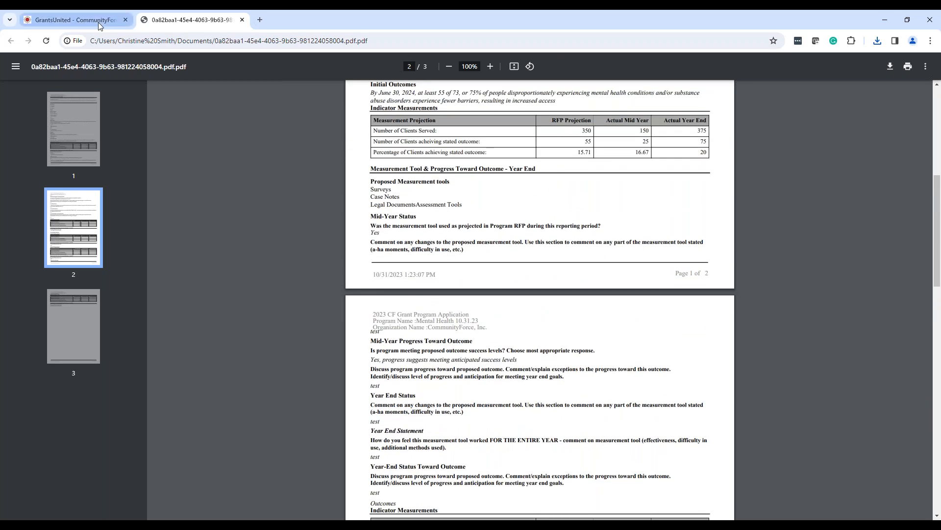
Return to the 2023 CF Grant Program Application dashboard and preview the application summary.
{"action": "left_click", "coordinate": [98, 22]}
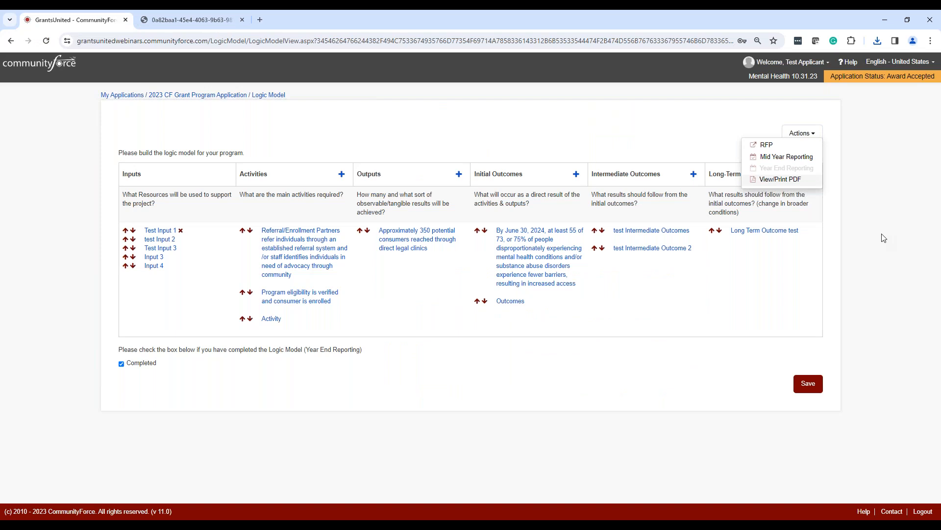
{"action": "left_click", "coordinate": [212, 98]}
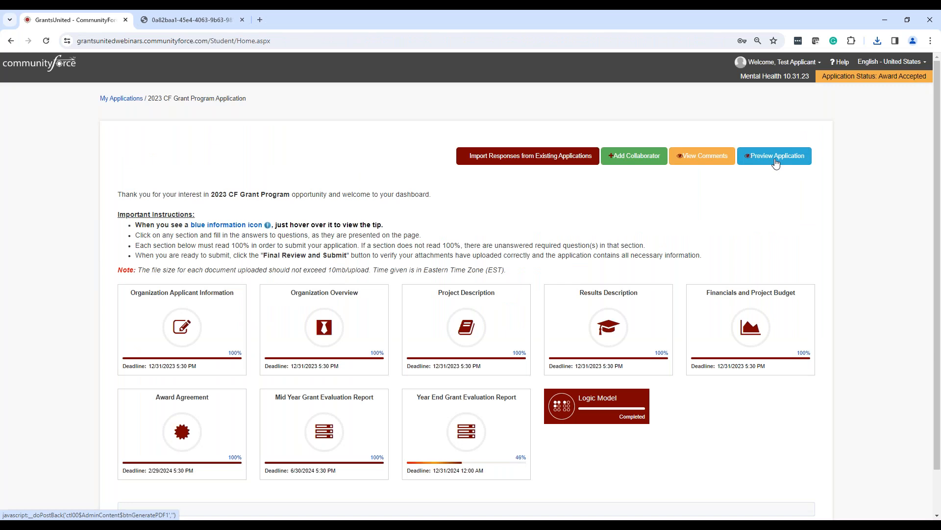
{"action": "left_click", "coordinate": [775, 156]}
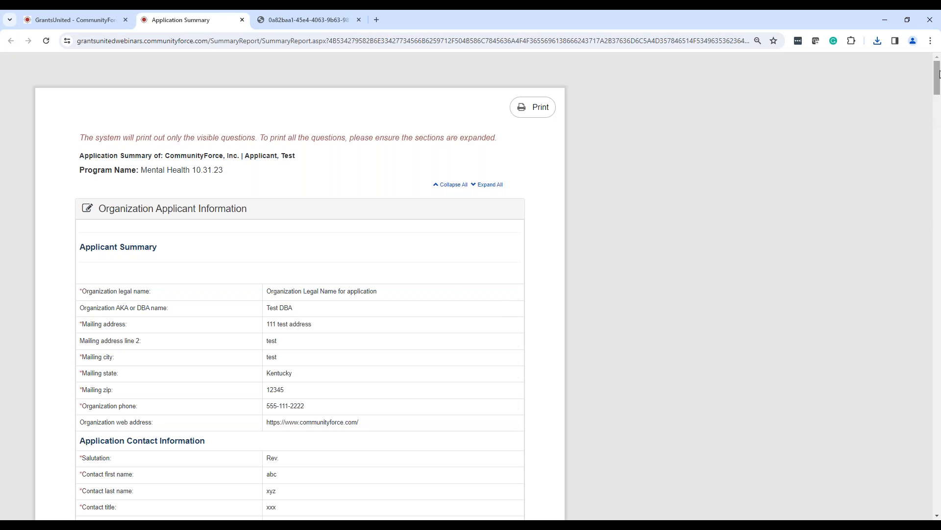
{"action": "mouse_move", "coordinate": [939, 74]}
{"action": "left_mouse_down"}
{"action": "mouse_move", "coordinate": [939, 425]}
{"action": "mouse_move", "coordinate": [938, 61]}
{"action": "left_mouse_up"}
{"action": "left_click", "coordinate": [113, 20]}
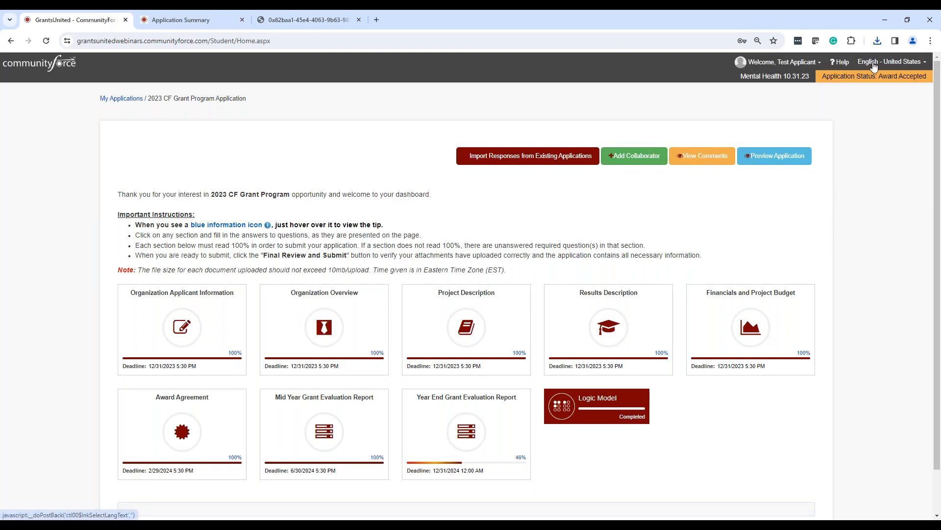
Log out of the test applicant account and go to the login page.
{"action": "left_click", "coordinate": [804, 66]}
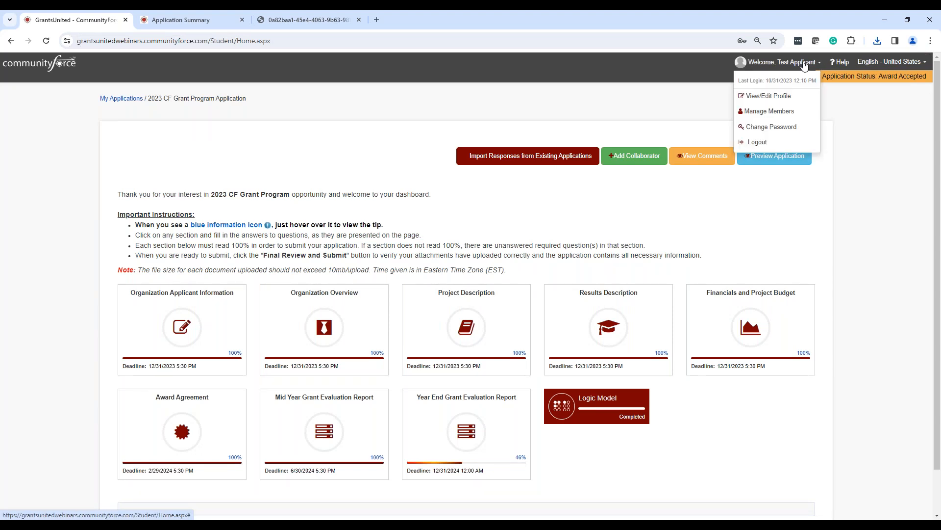
{"action": "left_click", "coordinate": [760, 142]}
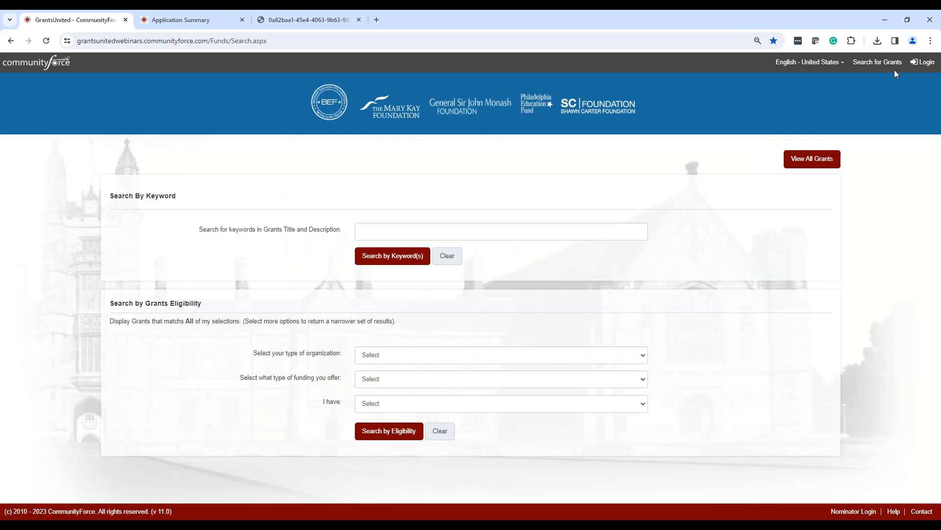
{"action": "left_click", "coordinate": [915, 62]}
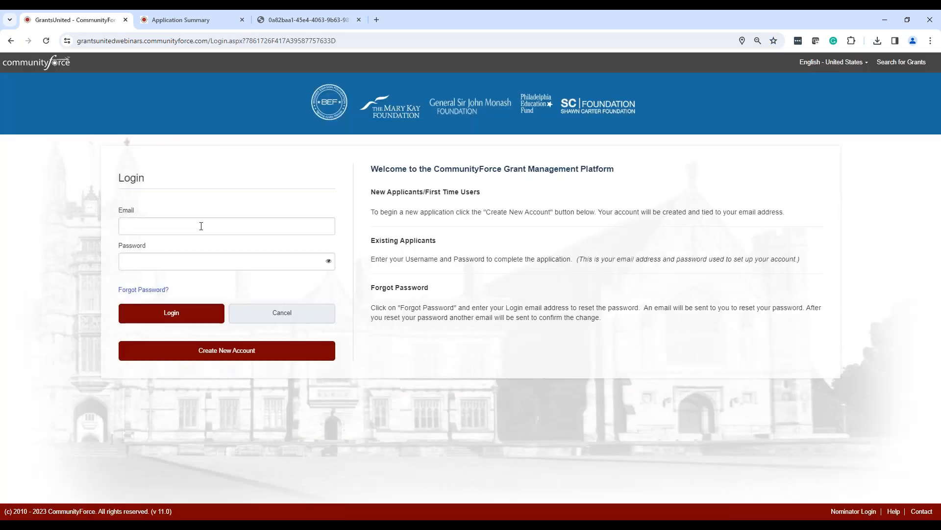
Log in to the support administrator account by filling in its e-mail and pasting the account password.
{"action": "left_click", "coordinate": [199, 224]}
{"action": "left_click", "coordinate": [200, 249]}
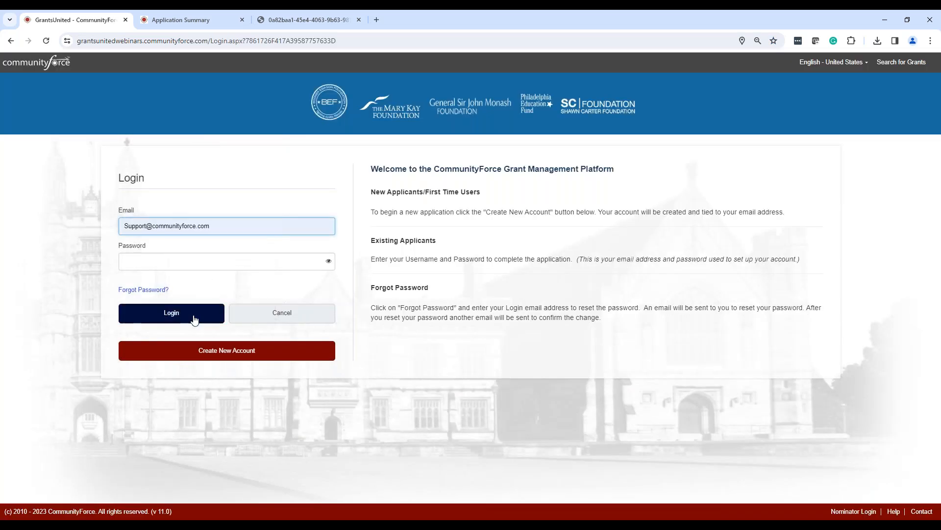
{"action": "left_click", "coordinate": [199, 263]}
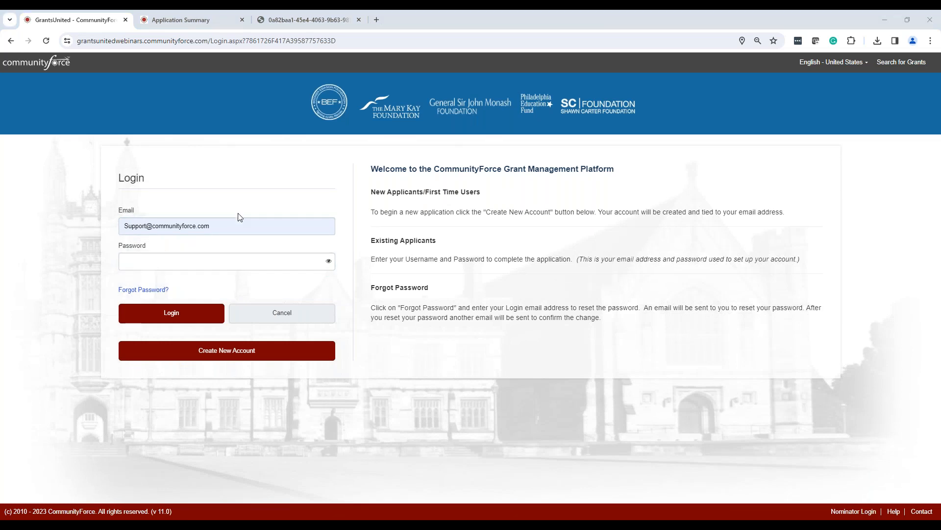
{"action": "left_click", "coordinate": [252, 263]}
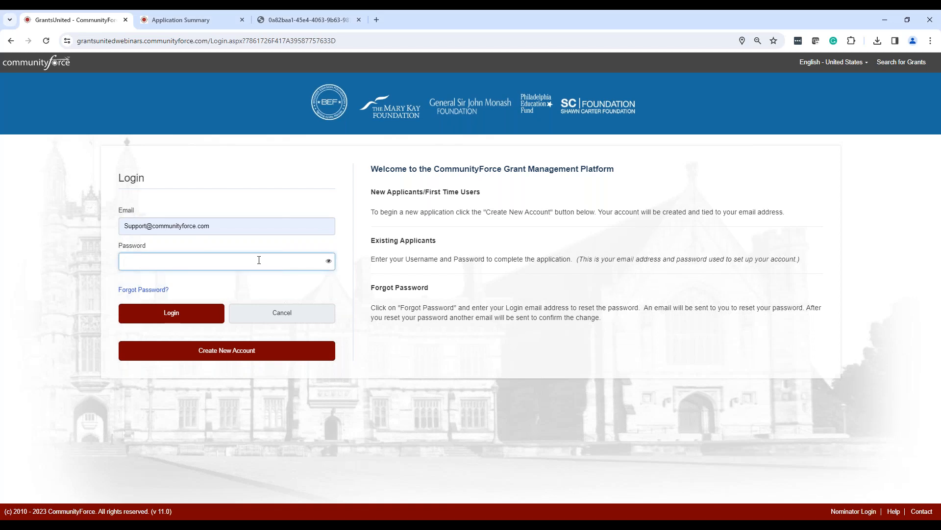
{"action": "left_click", "coordinate": [243, 224]}
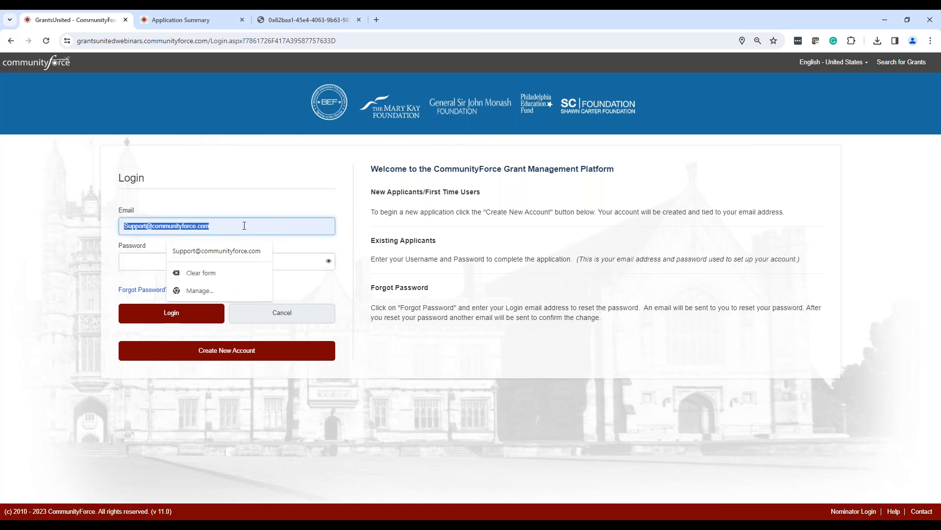
{"action": "left_click", "coordinate": [250, 252]}
{"action": "left_click", "coordinate": [220, 261]}
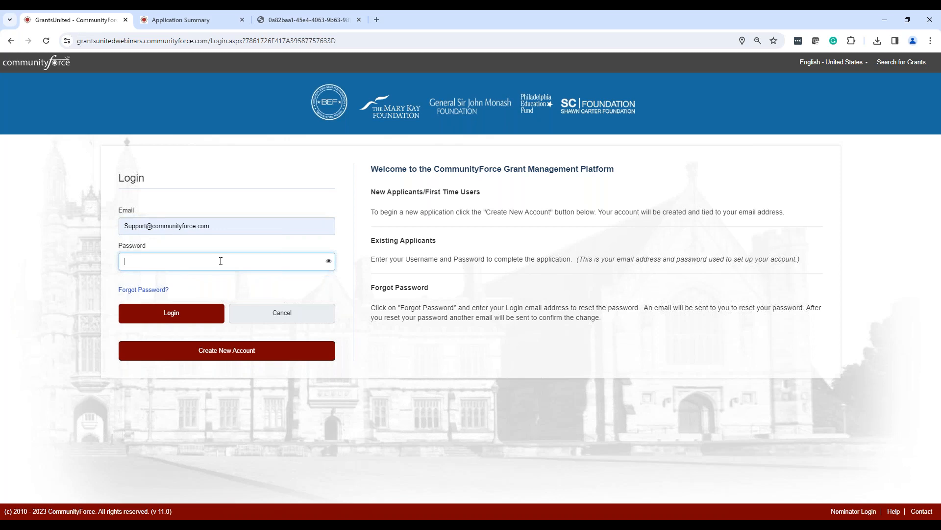
{"action": "key", "text": "ctrl+v"}
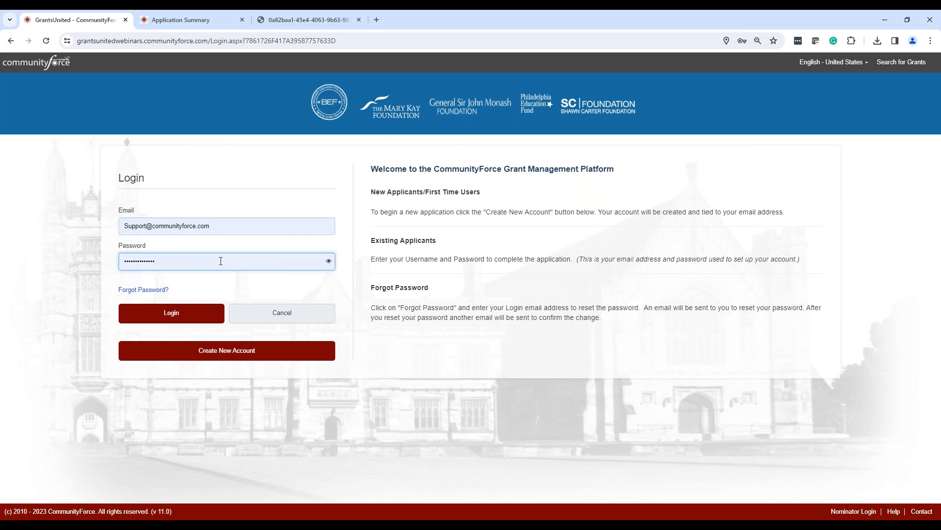
{"action": "left_click", "coordinate": [192, 313]}
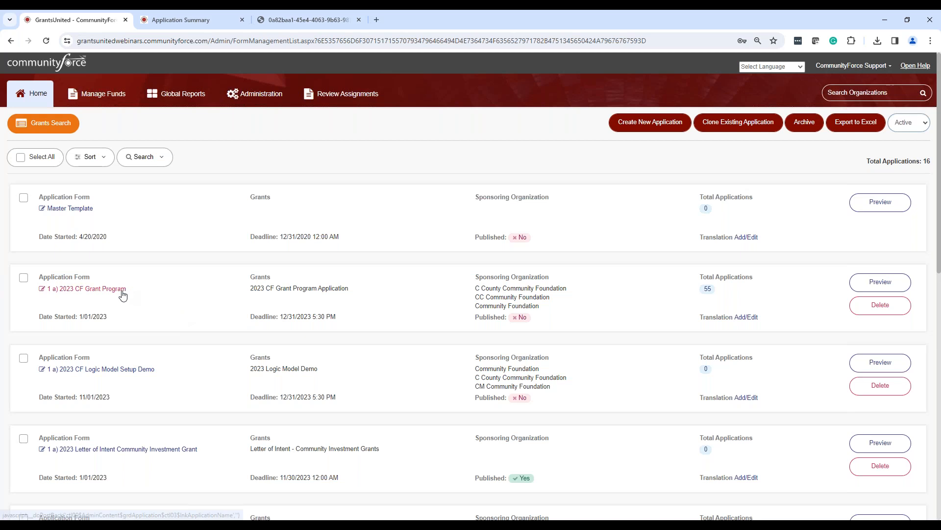
Open the 1 a) 2023 CF Grant Program application form and go to page 5 of its applicant list.
{"action": "left_click", "coordinate": [122, 294]}
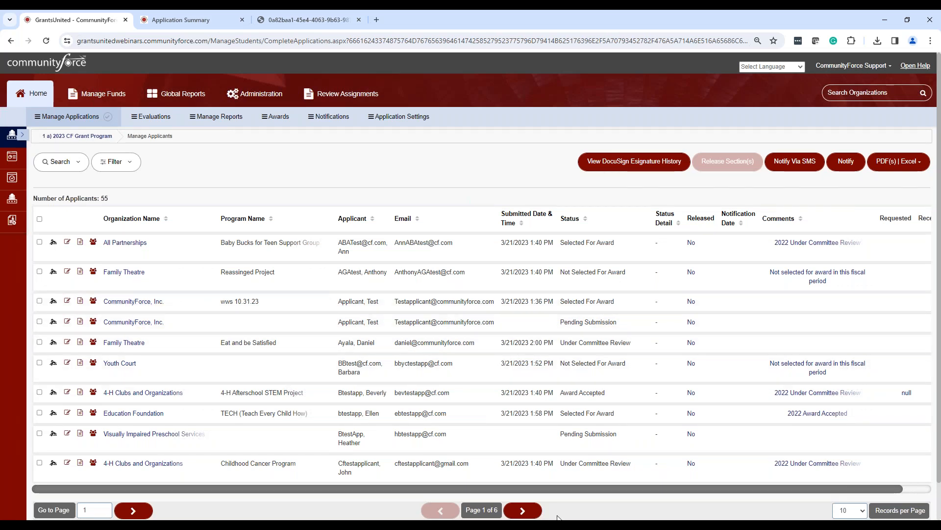
{"action": "left_click", "coordinate": [524, 510]}
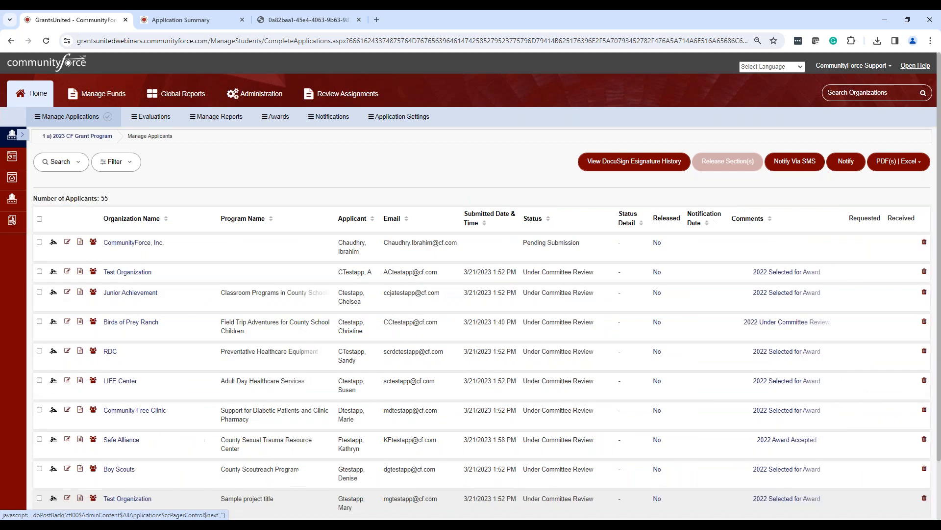
{"action": "scroll", "coordinate": [519, 512], "scroll_direction": "down", "scroll_amount": 2}
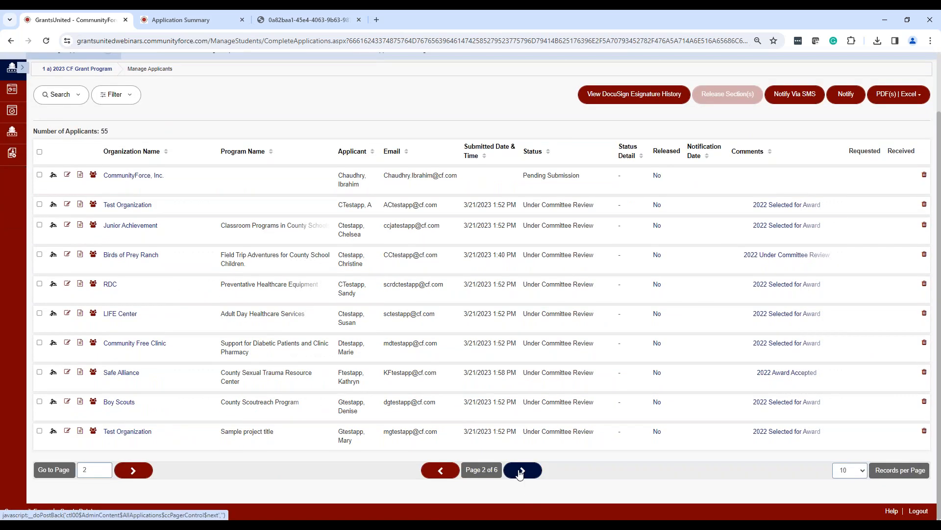
{"action": "left_click", "coordinate": [520, 470]}
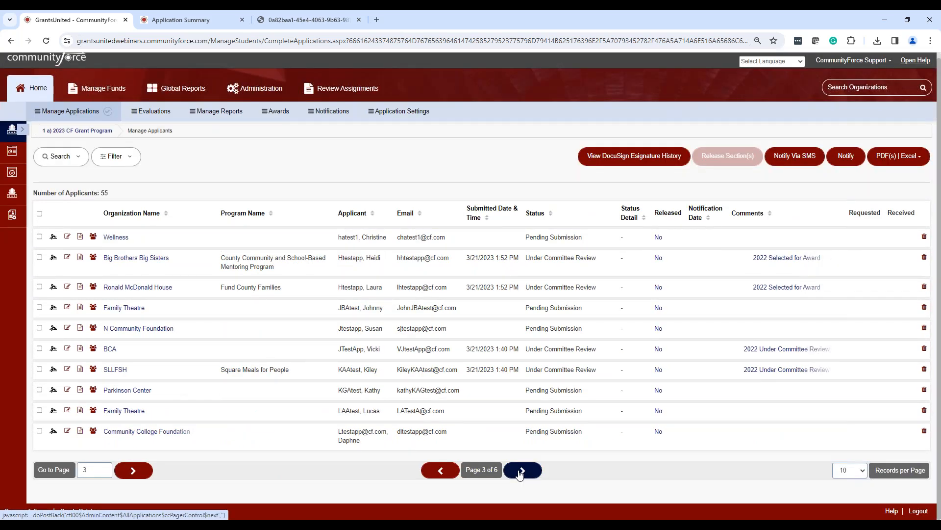
{"action": "left_click", "coordinate": [521, 471]}
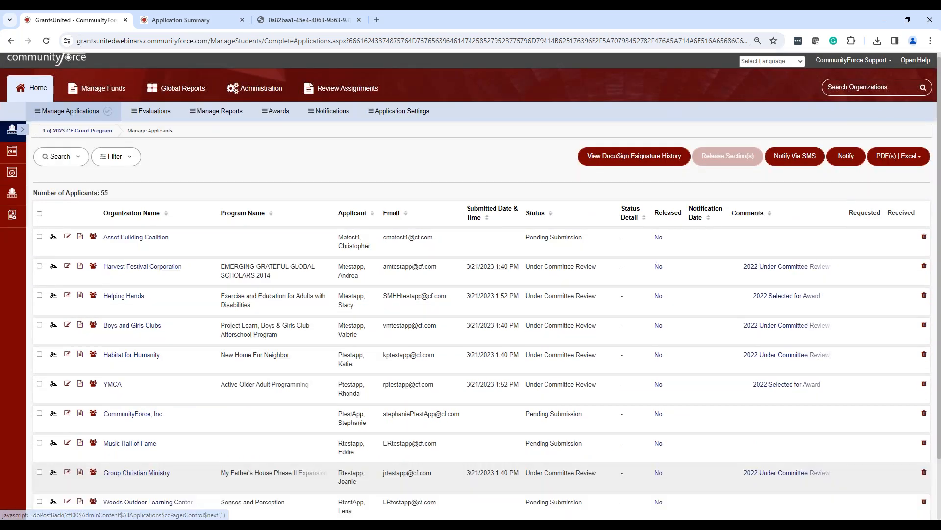
{"action": "scroll", "coordinate": [518, 471], "scroll_direction": "down", "scroll_amount": 2}
{"action": "left_click", "coordinate": [522, 469]}
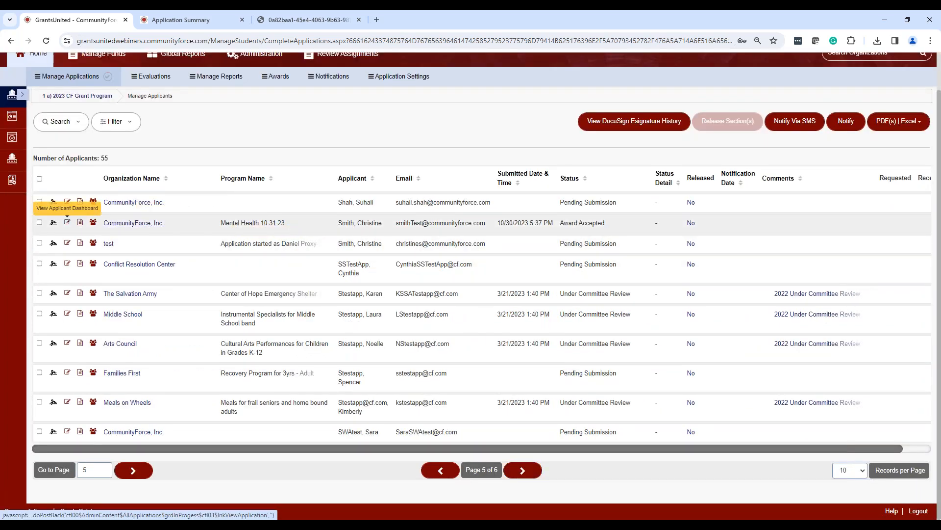
View the application summary of CommunityForce, Inc.'s Mental Health 10.31.23 application and return to the applicant list.
{"action": "left_click", "coordinate": [114, 225]}
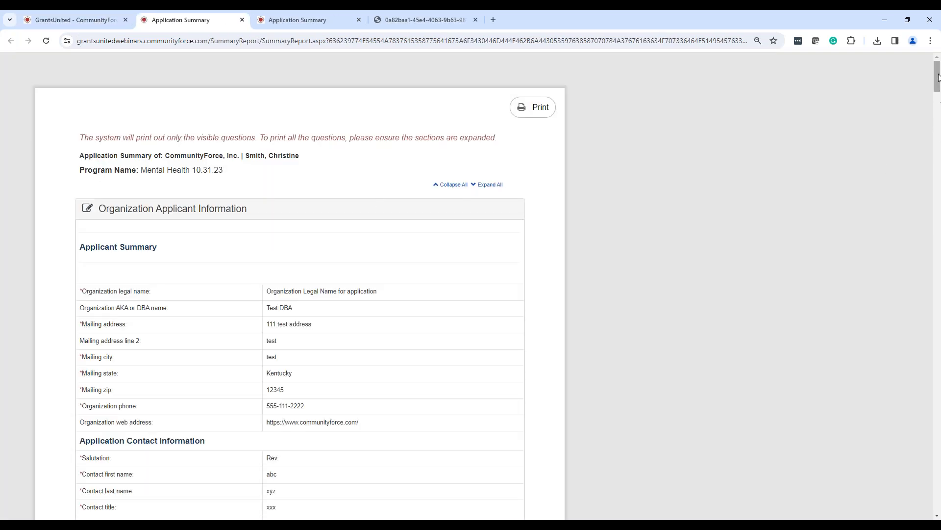
{"action": "mouse_move", "coordinate": [939, 77]}
{"action": "left_mouse_down"}
{"action": "mouse_move", "coordinate": [938, 411]}
{"action": "mouse_move", "coordinate": [928, 68]}
{"action": "left_mouse_up"}
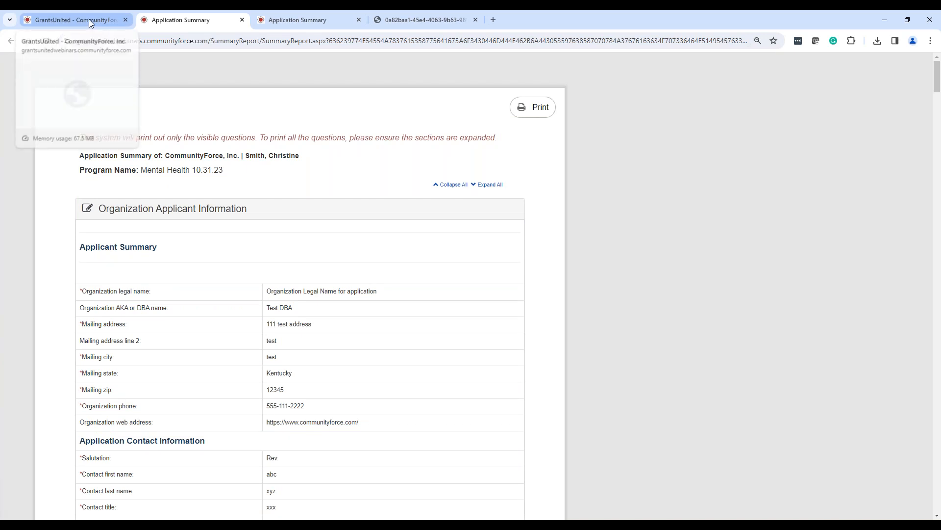
{"action": "left_click", "coordinate": [107, 23]}
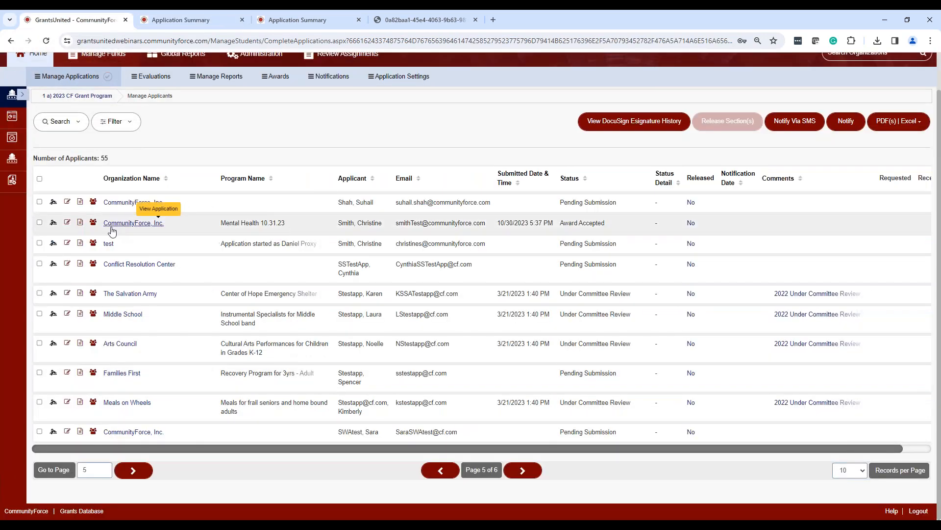
Open the Mental Health 10.31.23 application's dashboard, go to its logic model and show the available reporting and PDF actions.
{"action": "left_click", "coordinate": [67, 224]}
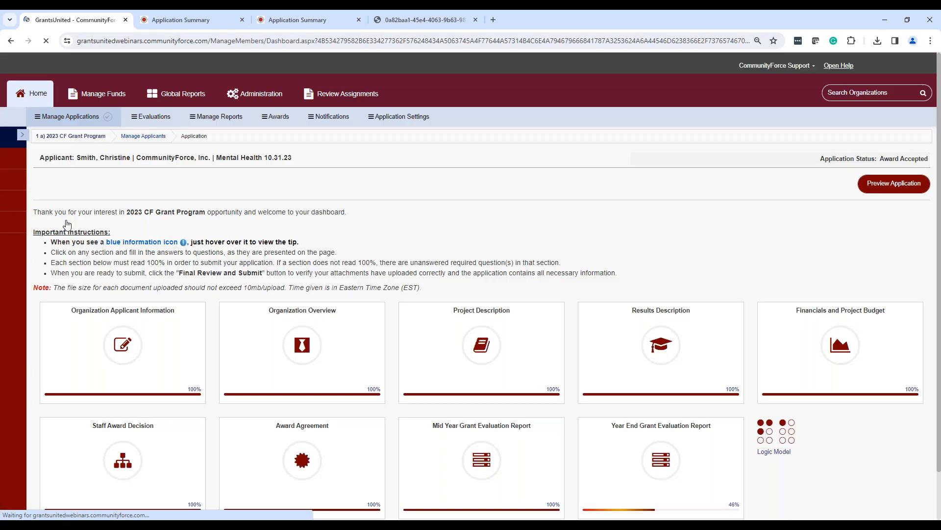
{"action": "scroll", "coordinate": [784, 385], "scroll_direction": "down", "scroll_amount": 1}
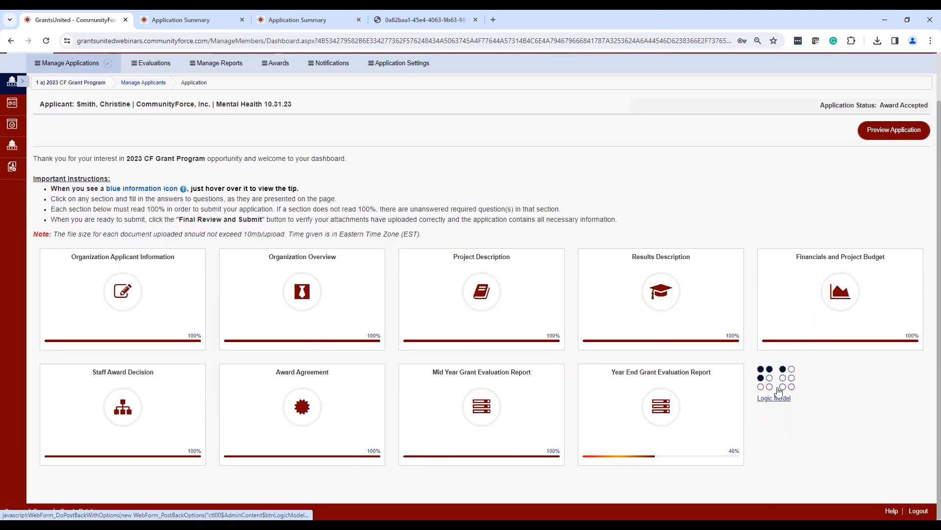
{"action": "left_click", "coordinate": [778, 390]}
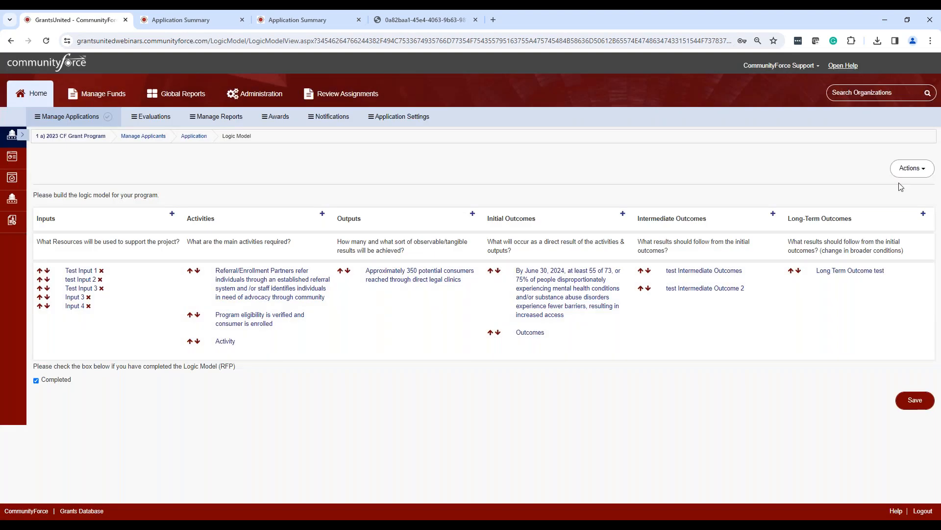
{"action": "left_click", "coordinate": [907, 169]}
{"action": "left_click", "coordinate": [888, 218]}
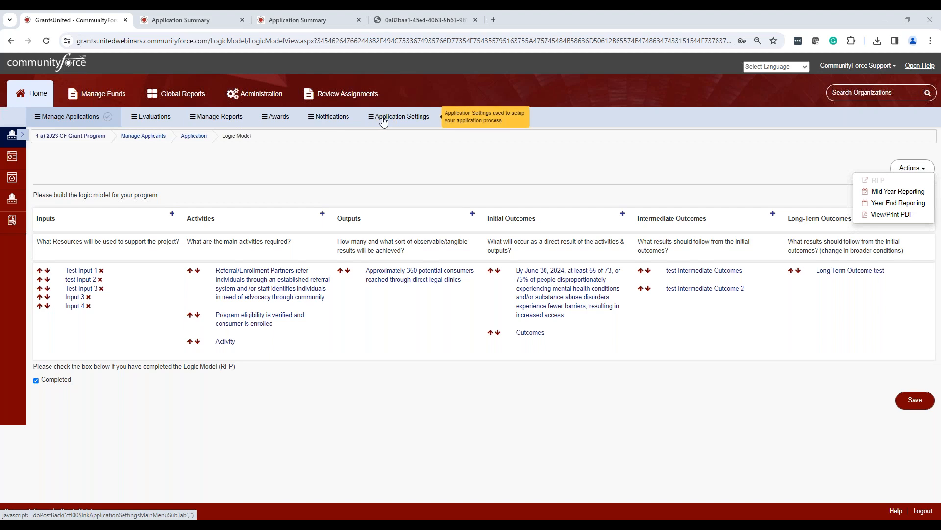
Open the Manage Logic Model settings in the 2023 CF Grant Program's application settings.
{"action": "left_click", "coordinate": [432, 117]}
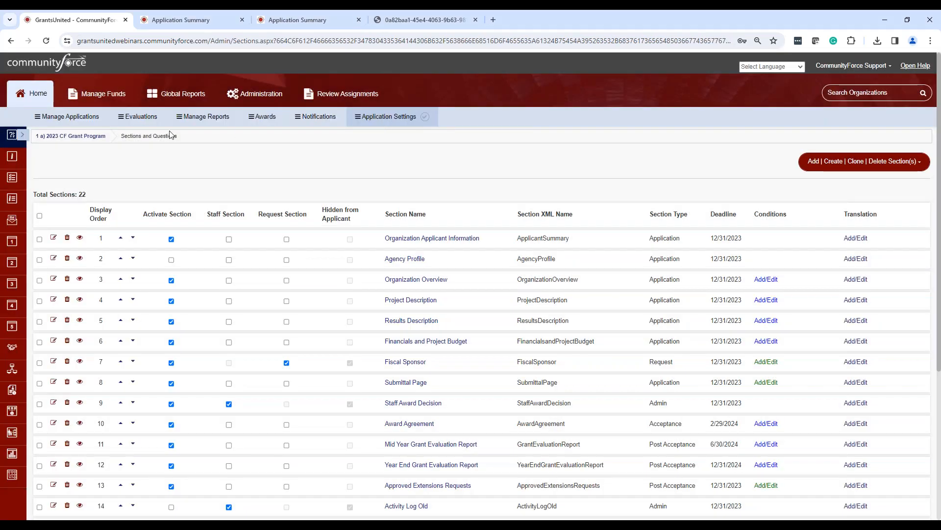
{"action": "left_click", "coordinate": [22, 135]}
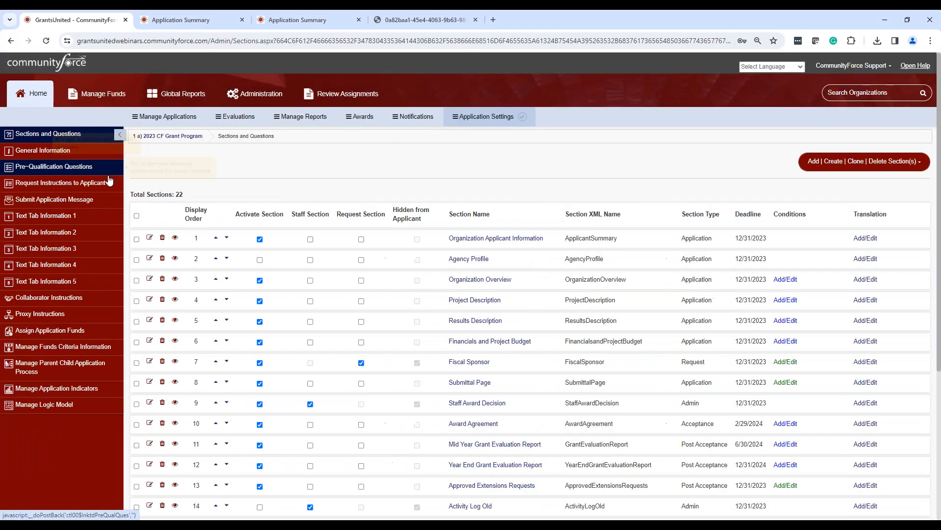
{"action": "left_click", "coordinate": [49, 404]}
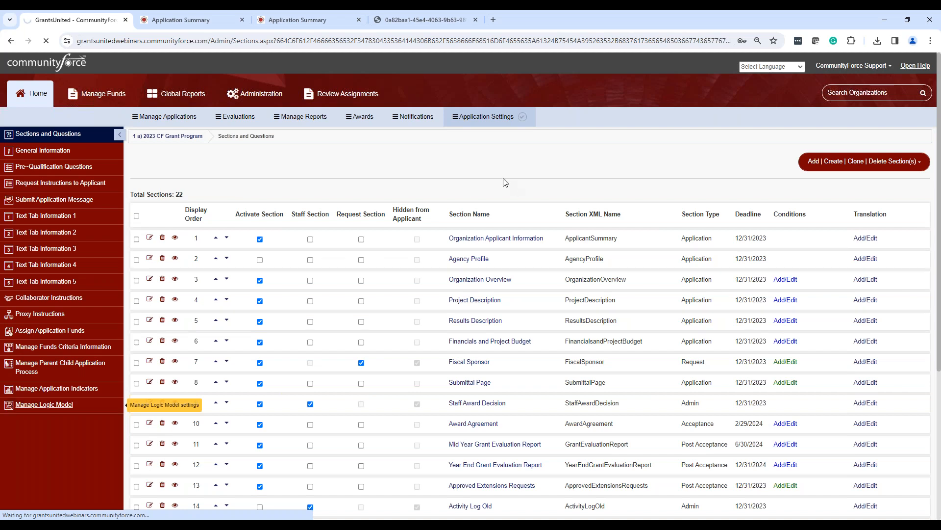
Set the Intermediate Outcome reporting component to No and save the logic model settings.
{"action": "scroll", "coordinate": [542, 237], "scroll_direction": "down", "scroll_amount": 5}
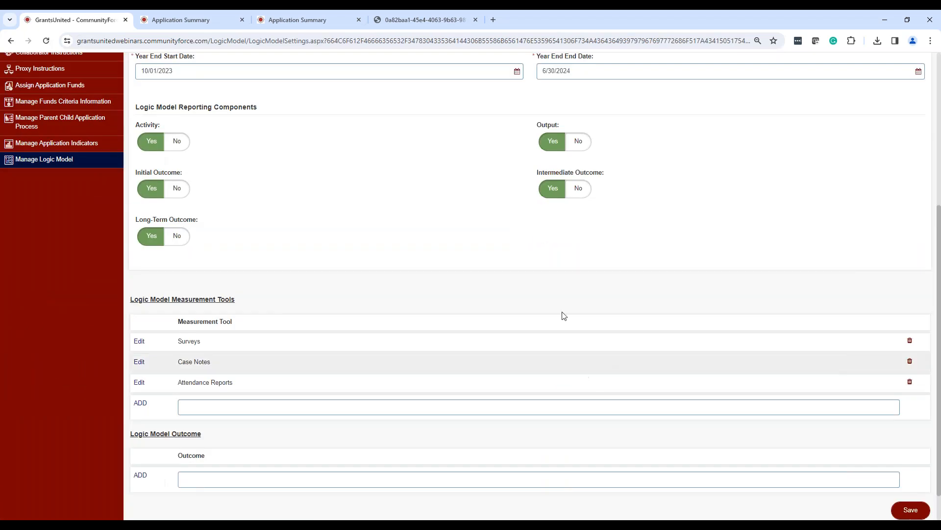
{"action": "left_click", "coordinate": [582, 193]}
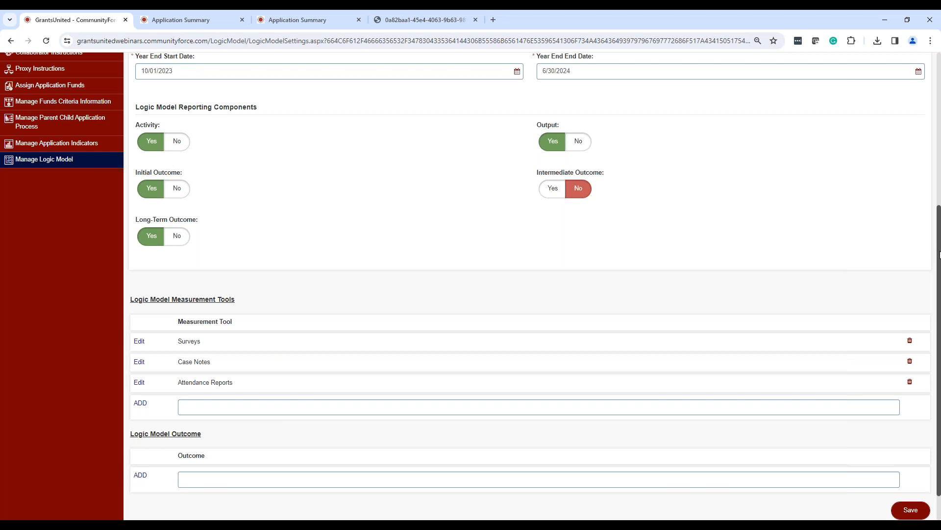
{"action": "left_click", "coordinate": [908, 508]}
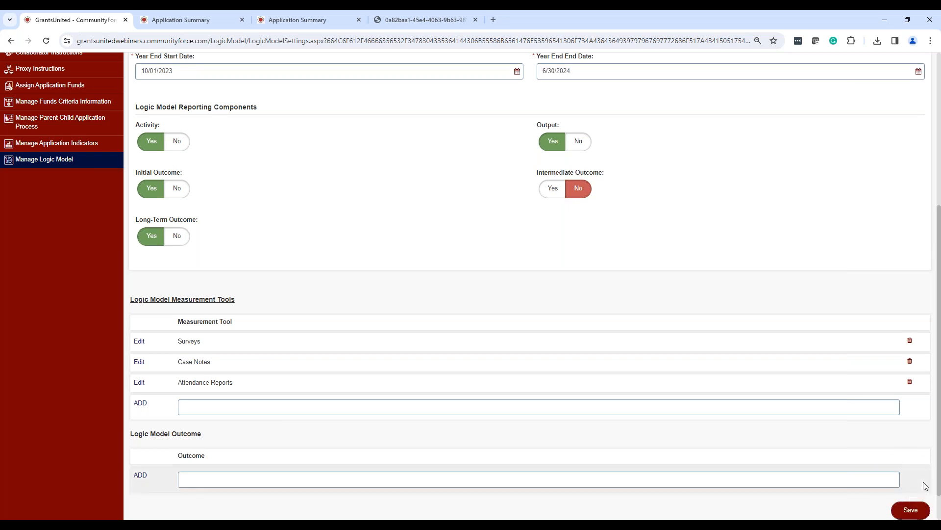
{"action": "scroll", "coordinate": [939, 476], "scroll_direction": "up", "scroll_amount": 1}
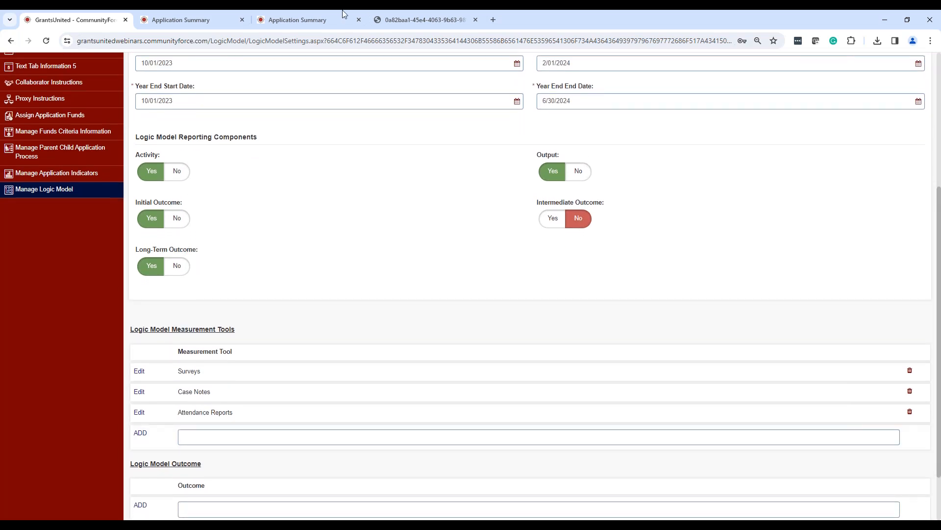
{"action": "scroll", "coordinate": [388, 129], "scroll_direction": "up", "scroll_amount": 2}
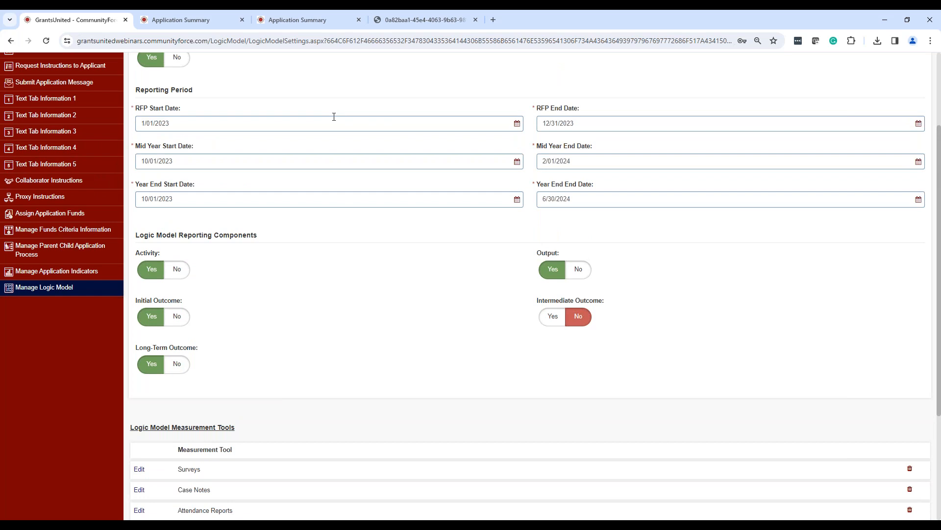
{"action": "scroll", "coordinate": [346, 111], "scroll_direction": "up", "scroll_amount": 1}
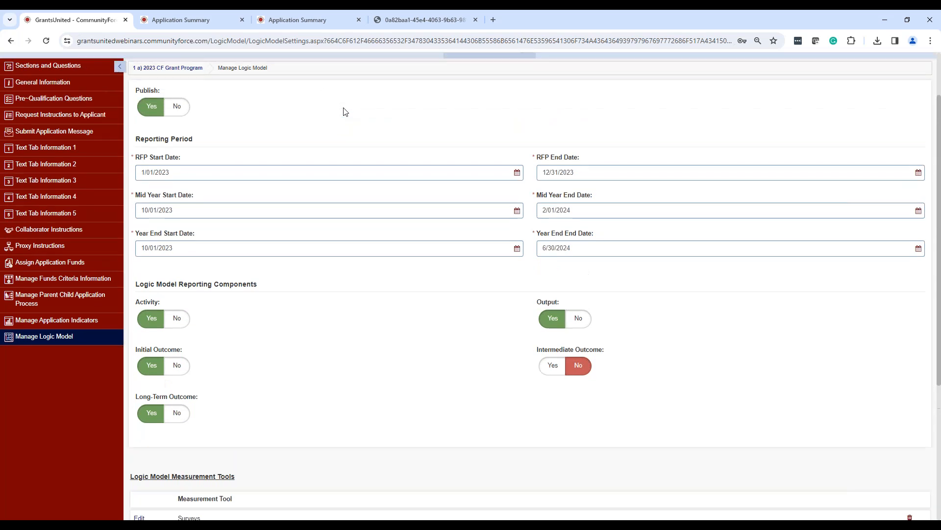
{"action": "scroll", "coordinate": [355, 126], "scroll_direction": "up", "scroll_amount": 1}
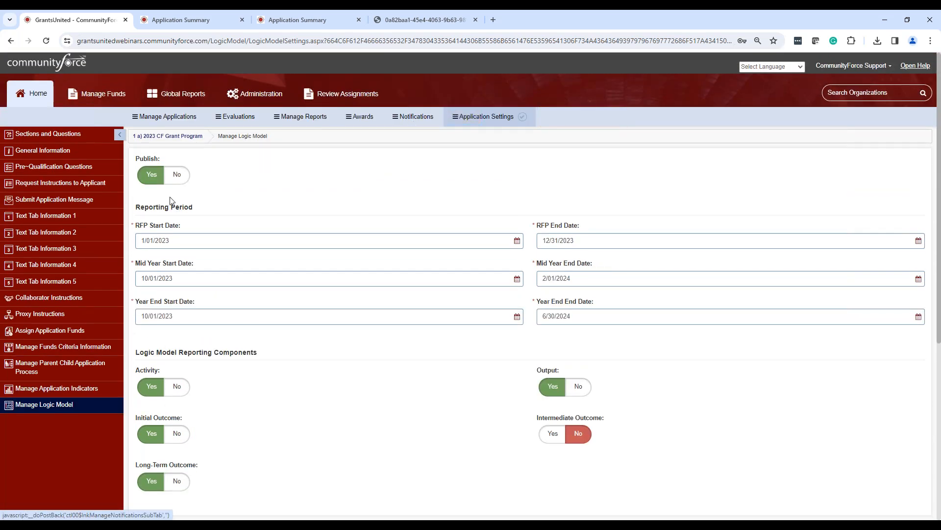
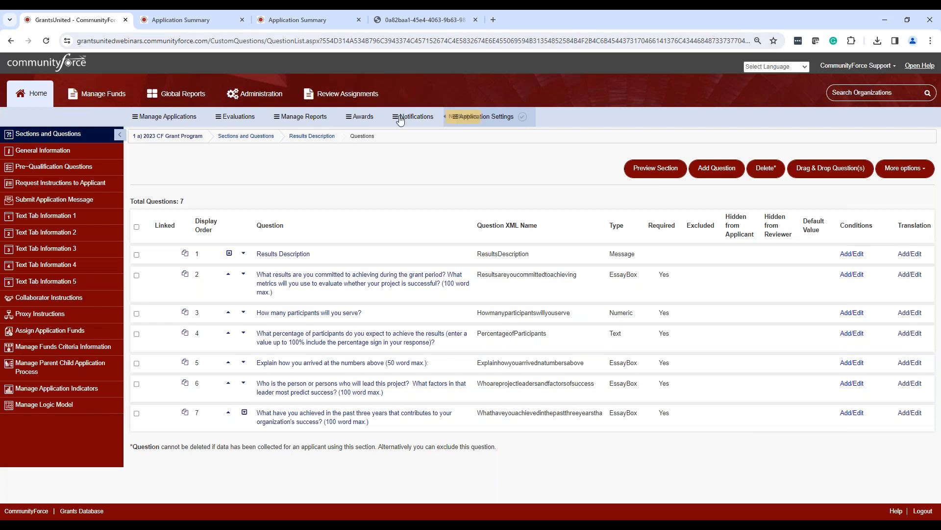
Return from the Results Description questions to the program's section list and look over its post-acceptance report sections.
{"action": "left_click", "coordinate": [322, 139]}
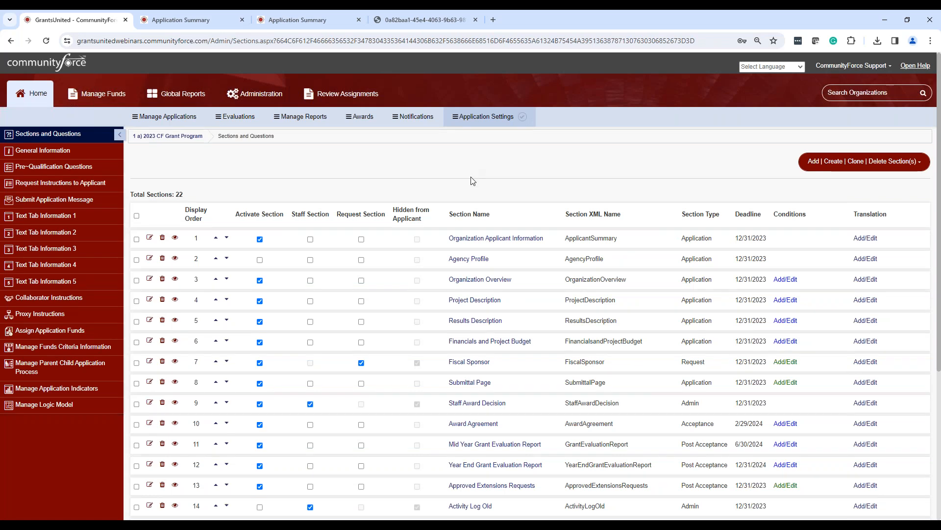
{"action": "scroll", "coordinate": [490, 180], "scroll_direction": "down", "scroll_amount": 4}
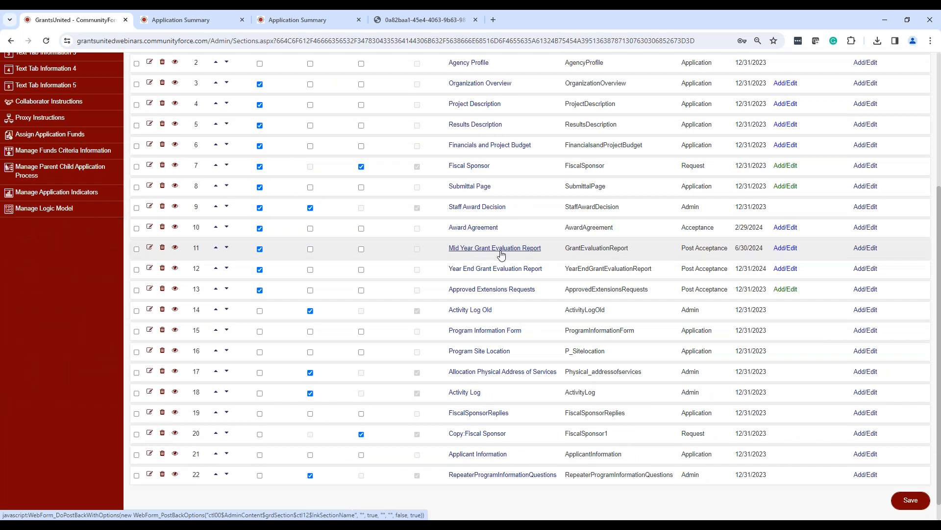
{"action": "key", "text": "ctrl"}
{"action": "key", "text": "ctrl"}
{"action": "key", "text": "ctrl"}
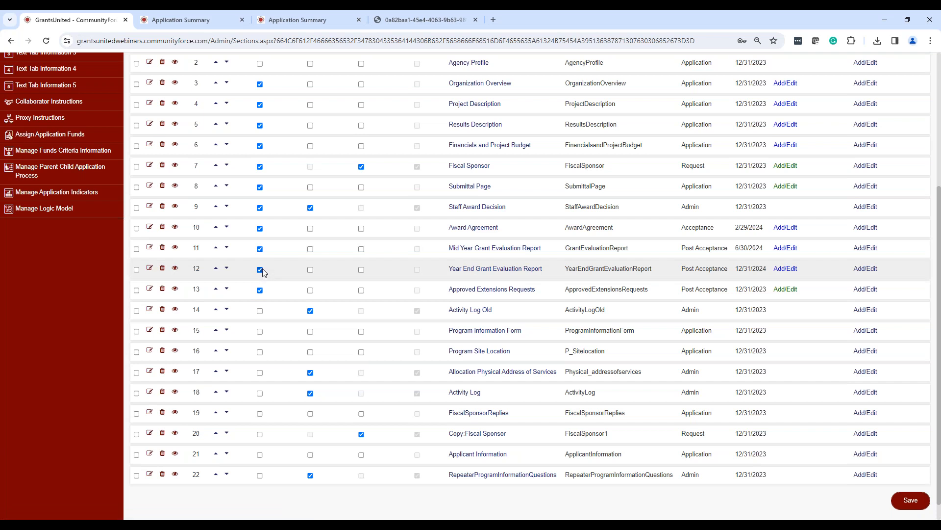
Review the status, deadline and instruction settings of the Mid Year Grant Evaluation Report section and exit without saving.
{"action": "left_click", "coordinate": [150, 249]}
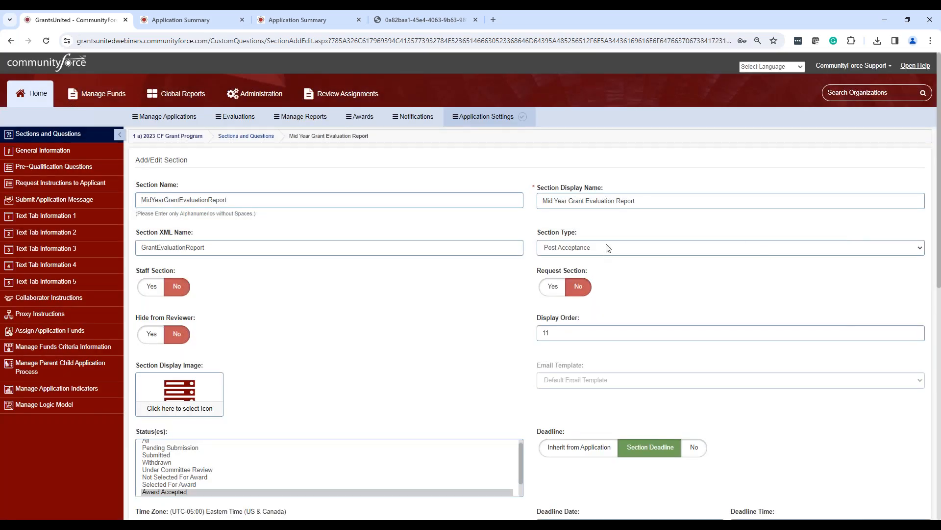
{"action": "scroll", "coordinate": [610, 249], "scroll_direction": "down", "scroll_amount": 4}
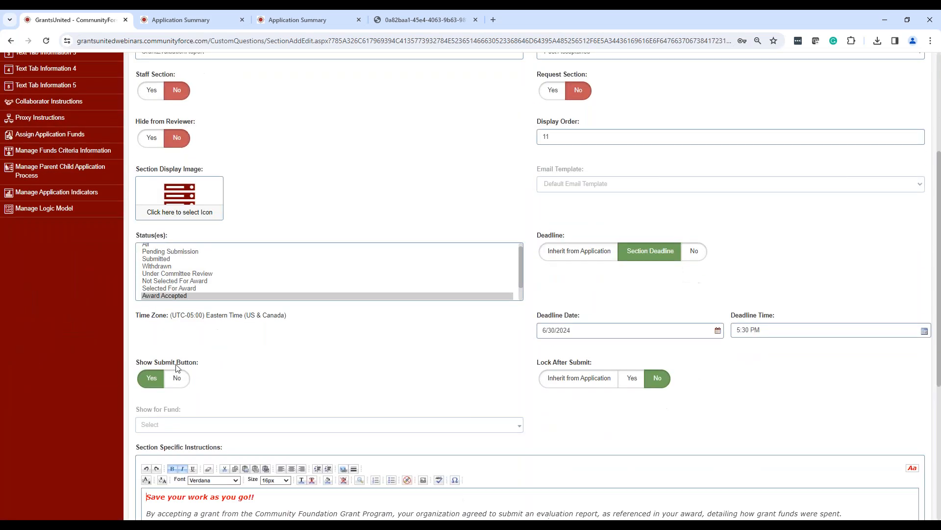
{"action": "left_click", "coordinate": [166, 298]}
{"action": "left_click", "coordinate": [166, 296]}
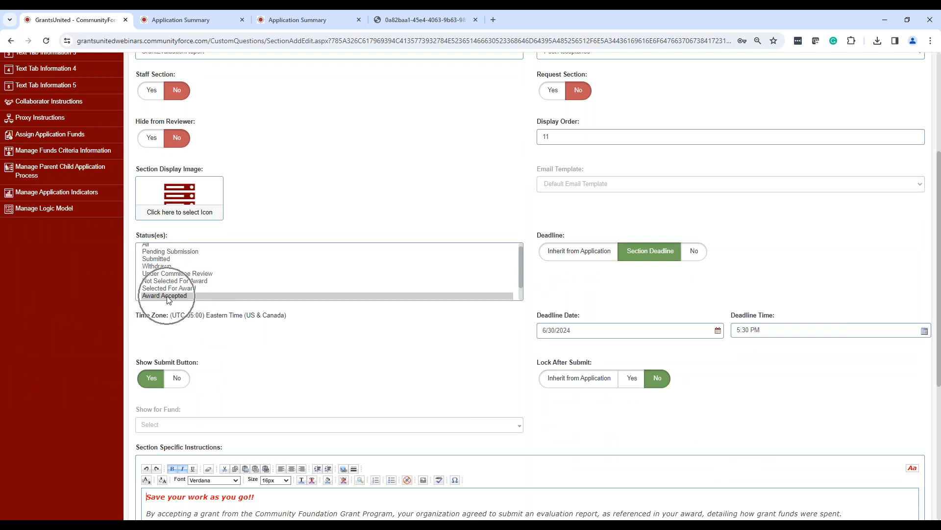
{"action": "left_click", "coordinate": [689, 332]}
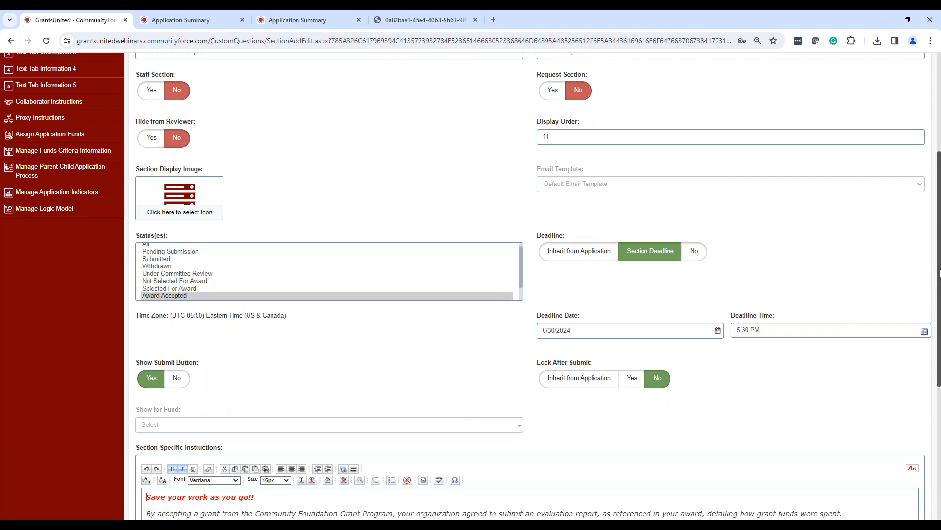
{"action": "scroll", "coordinate": [939, 273], "scroll_direction": "down", "scroll_amount": 5}
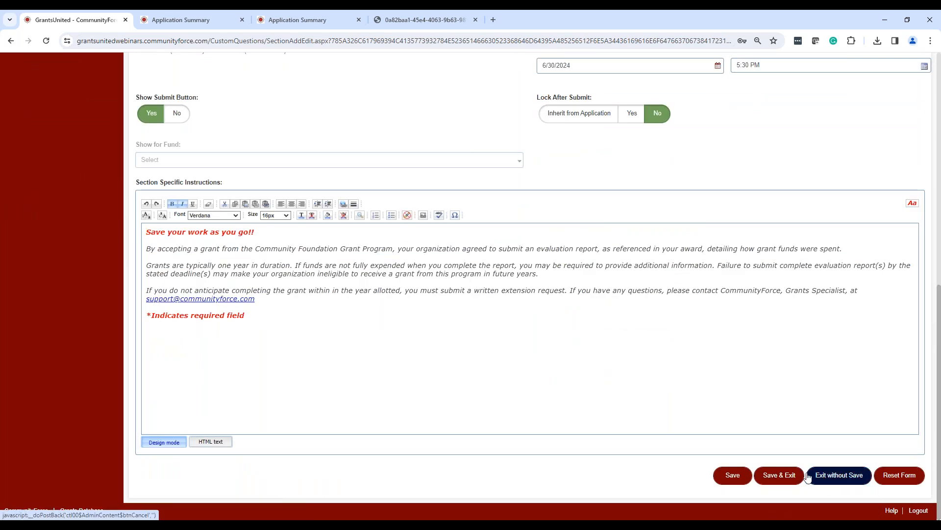
{"action": "left_click", "coordinate": [841, 475]}
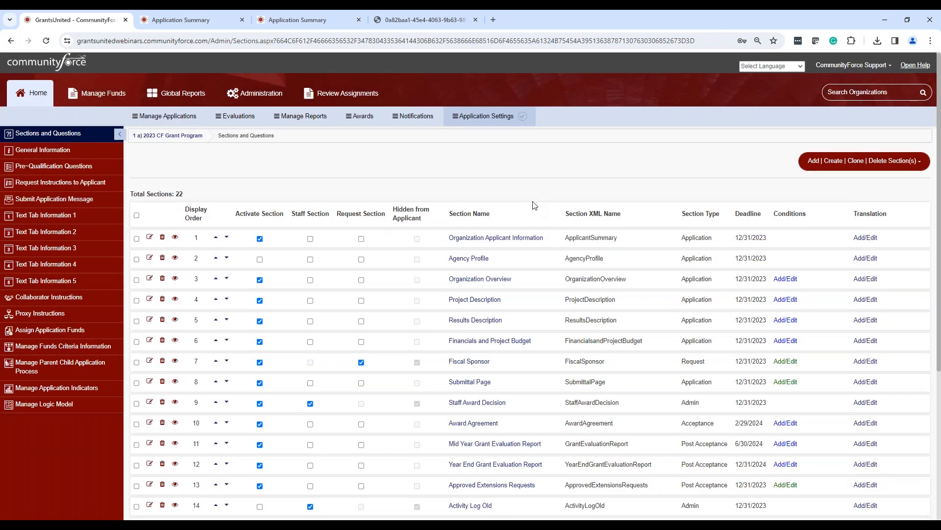
Open the Mid Year Grant Evaluation Report's question list and examine its questions linked to the grant application.
{"action": "scroll", "coordinate": [519, 197], "scroll_direction": "down", "scroll_amount": 5}
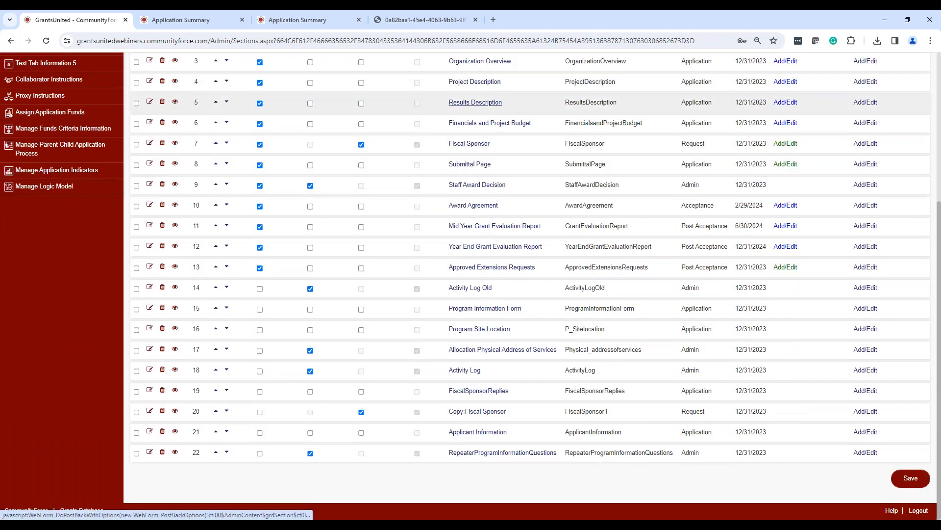
{"action": "left_click", "coordinate": [480, 227]}
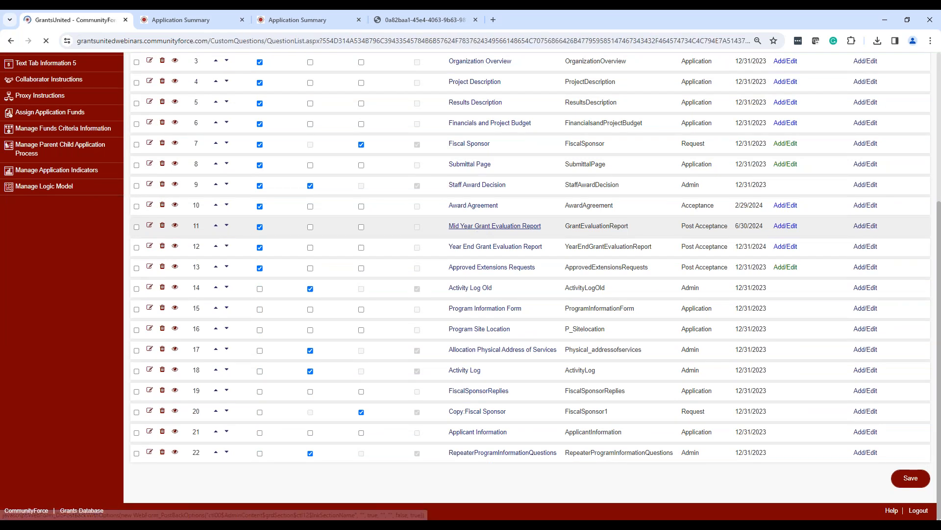
{"action": "scroll", "coordinate": [405, 179], "scroll_direction": "down", "scroll_amount": 4}
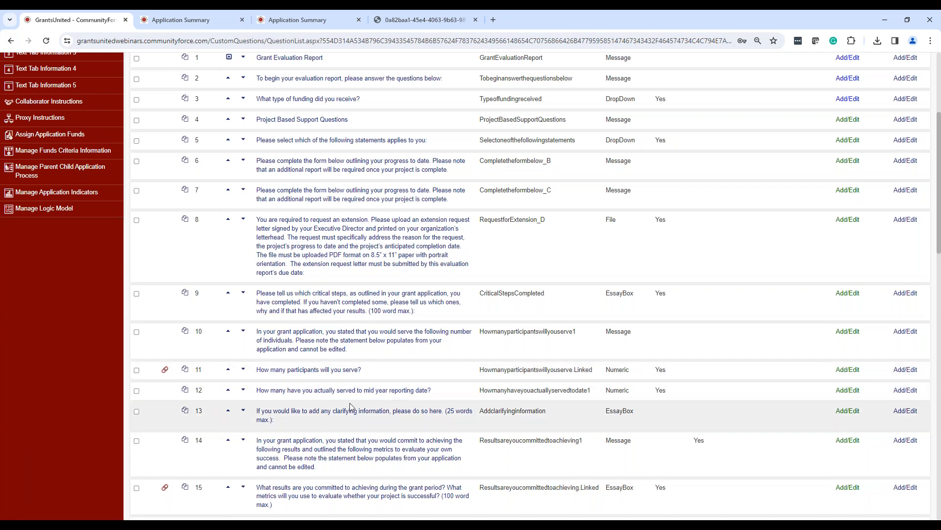
{"action": "scroll", "coordinate": [343, 368], "scroll_direction": "down", "scroll_amount": 2}
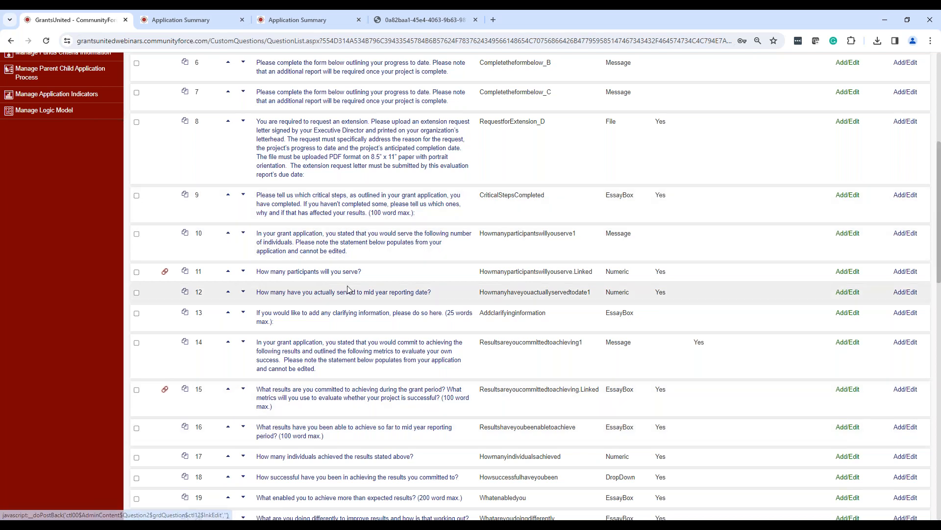
{"action": "scroll", "coordinate": [738, 191], "scroll_direction": "up", "scroll_amount": 6}
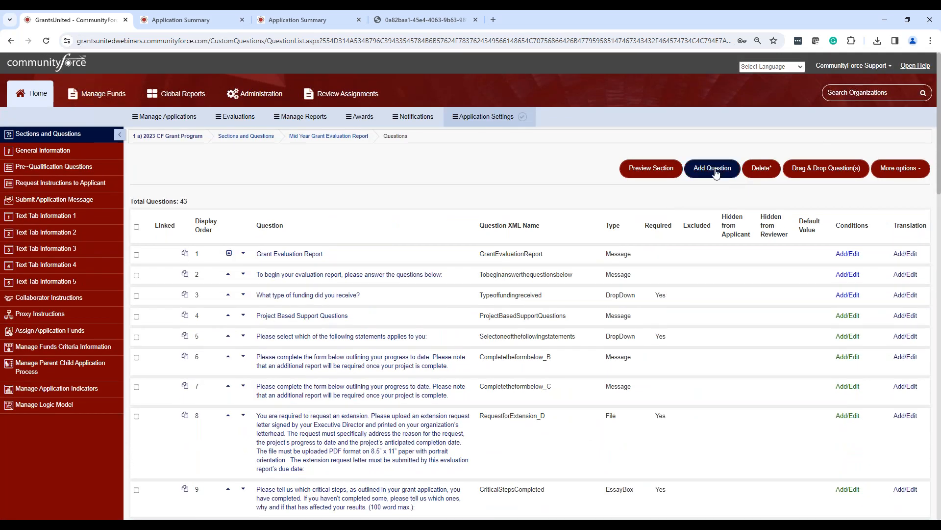
Add a question linked to ResultsDescription's Whathaveyouachievedinthepastthreeyearstha to the Mid Year Grant Evaluation Report, then save and exit.
{"action": "left_click", "coordinate": [715, 174]}
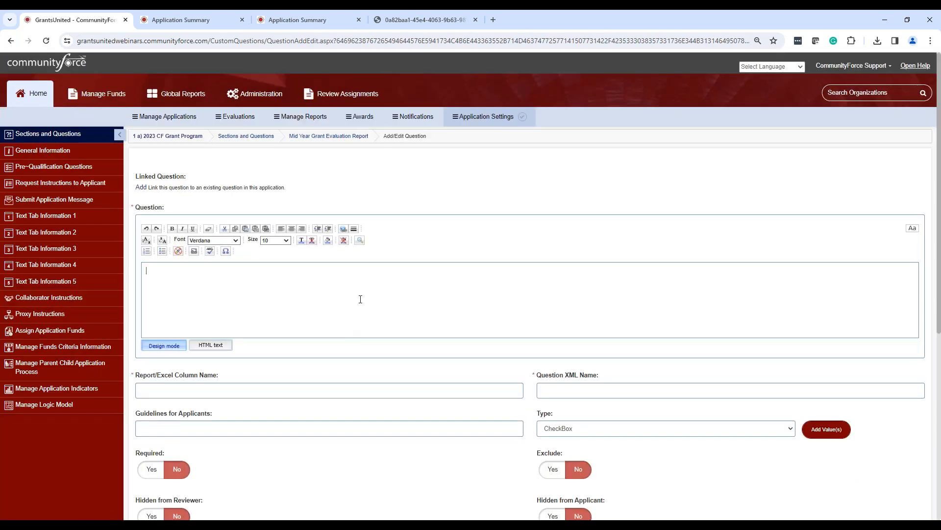
{"action": "left_click", "coordinate": [141, 188]}
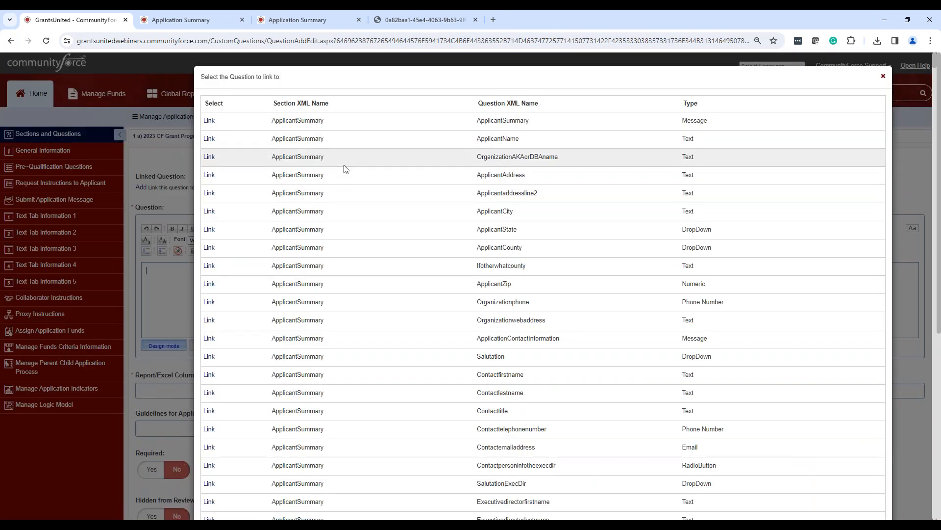
{"action": "scroll", "coordinate": [346, 168], "scroll_direction": "down", "scroll_amount": 15}
{"action": "scroll", "coordinate": [357, 156], "scroll_direction": "down", "scroll_amount": 20}
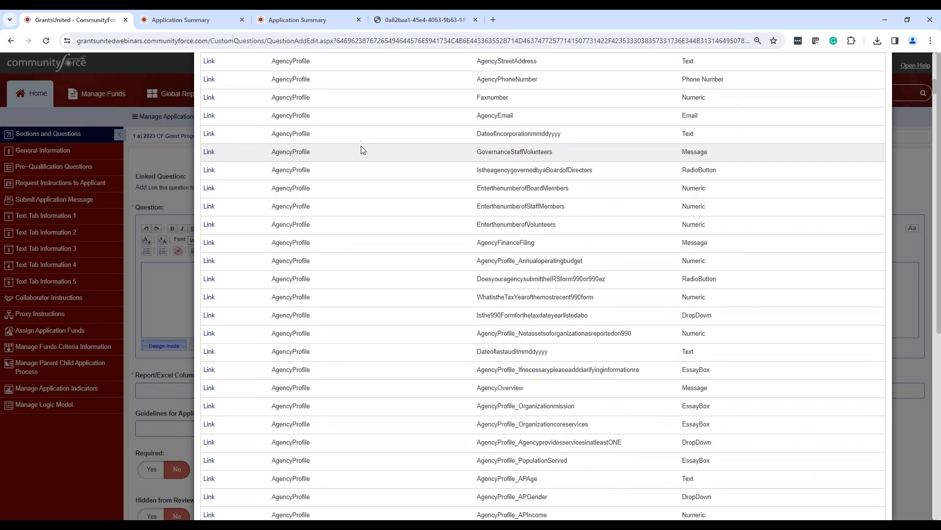
{"action": "scroll", "coordinate": [345, 186], "scroll_direction": "down", "scroll_amount": 12}
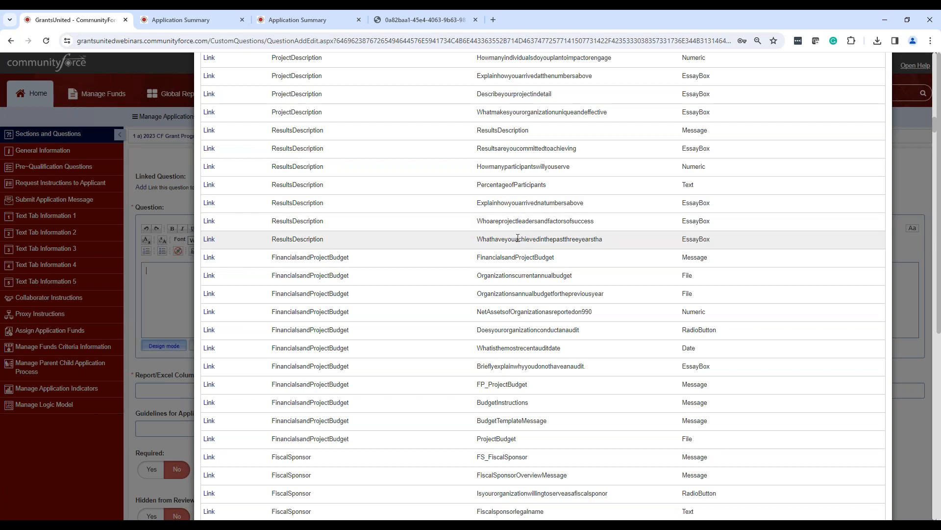
{"action": "left_click", "coordinate": [208, 240]}
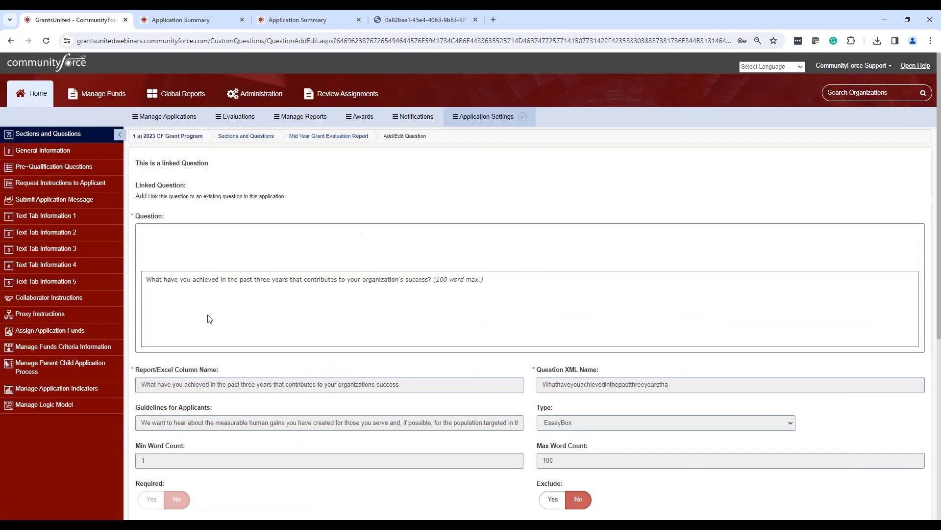
{"action": "scroll", "coordinate": [939, 242], "scroll_direction": "down", "scroll_amount": 6}
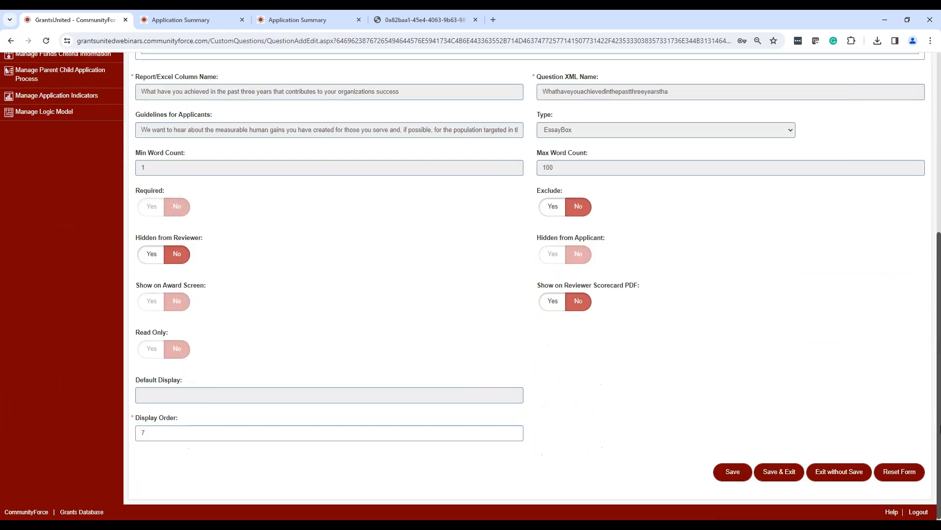
{"action": "left_click", "coordinate": [782, 473]}
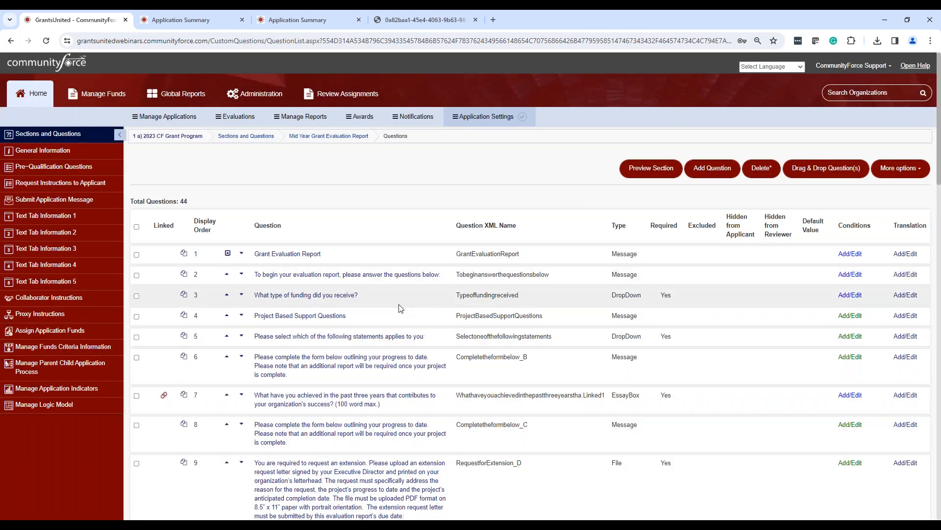
Look through the Mid Year Grant Evaluation Report's linked and mid-year progress questions, and return to the section list.
{"action": "scroll", "coordinate": [397, 307], "scroll_direction": "down", "scroll_amount": 8}
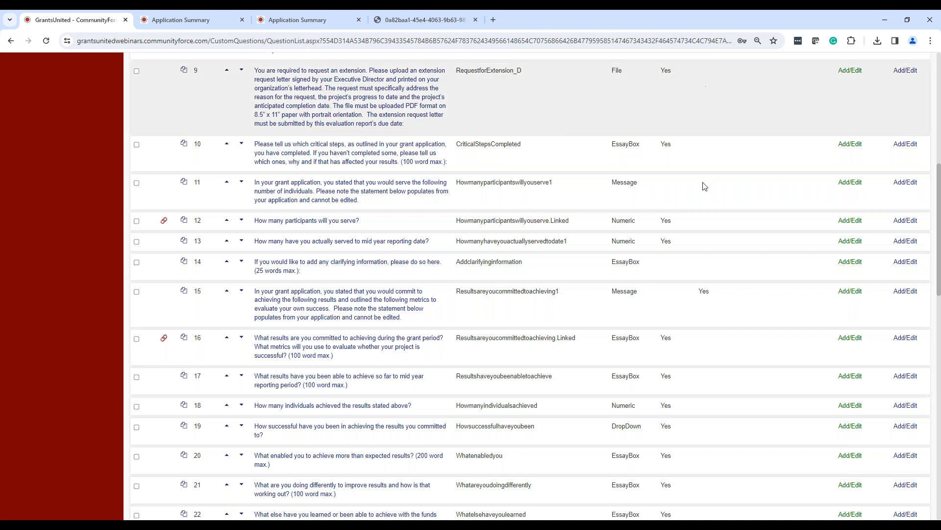
{"action": "scroll", "coordinate": [714, 171], "scroll_direction": "up", "scroll_amount": 2}
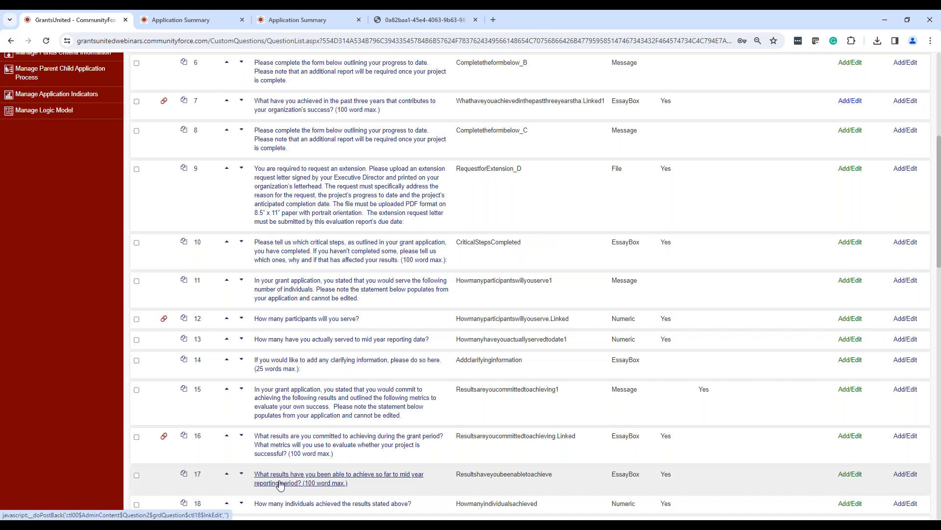
{"action": "scroll", "coordinate": [375, 392], "scroll_direction": "down", "scroll_amount": 2}
{"action": "scroll", "coordinate": [375, 391], "scroll_direction": "down", "scroll_amount": 10}
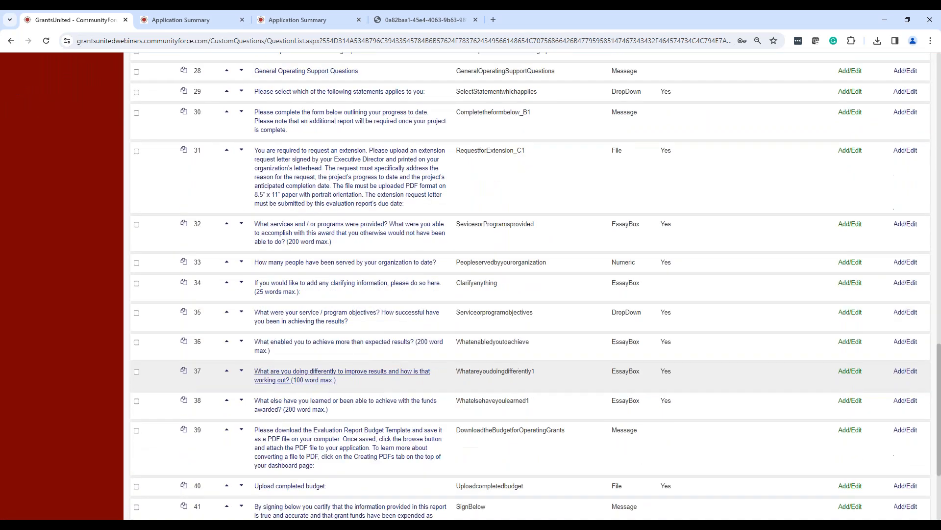
{"action": "scroll", "coordinate": [361, 383], "scroll_direction": "down", "scroll_amount": 2}
{"action": "scroll", "coordinate": [354, 380], "scroll_direction": "up", "scroll_amount": 4}
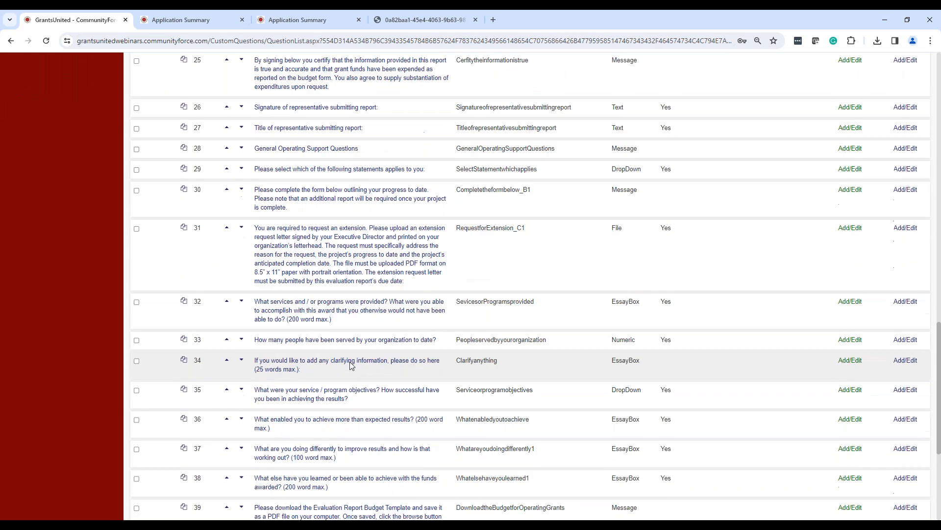
{"action": "scroll", "coordinate": [351, 365], "scroll_direction": "up", "scroll_amount": 5}
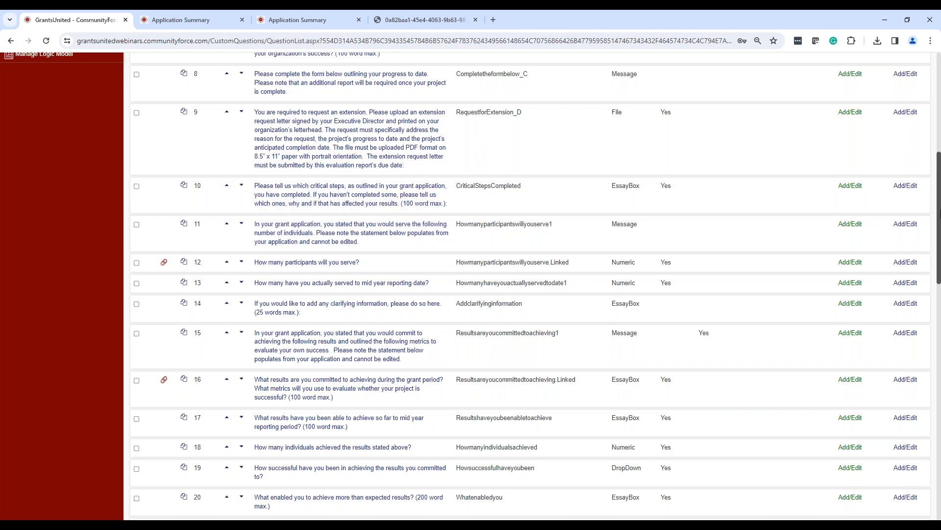
{"action": "left_click_drag", "start_coordinate": [940, 179], "coordinate": [939, 77]}
{"action": "left_click", "coordinate": [360, 139]}
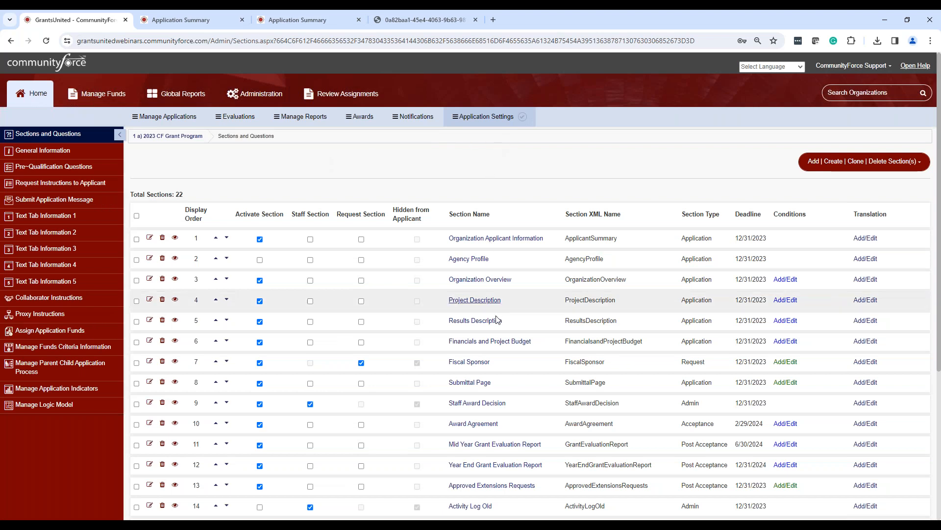
Open the Year End Grant Evaluation Report's question list and examine its questions linked to the application and mid-year report.
{"action": "scroll", "coordinate": [506, 345], "scroll_direction": "down", "scroll_amount": 1}
{"action": "scroll", "coordinate": [506, 345], "scroll_direction": "down", "scroll_amount": 4}
{"action": "left_click", "coordinate": [493, 246]}
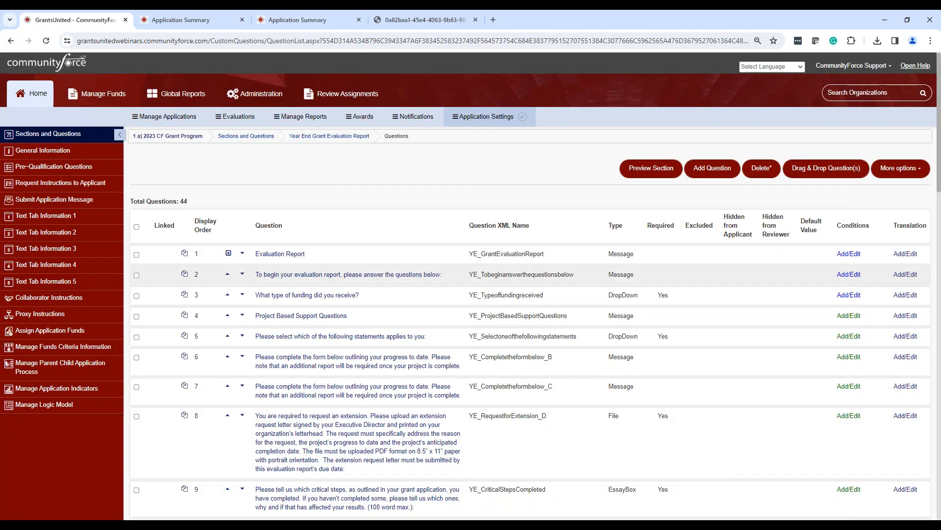
{"action": "scroll", "coordinate": [298, 331], "scroll_direction": "down", "scroll_amount": 5}
{"action": "scroll", "coordinate": [298, 331], "scroll_direction": "down", "scroll_amount": 3}
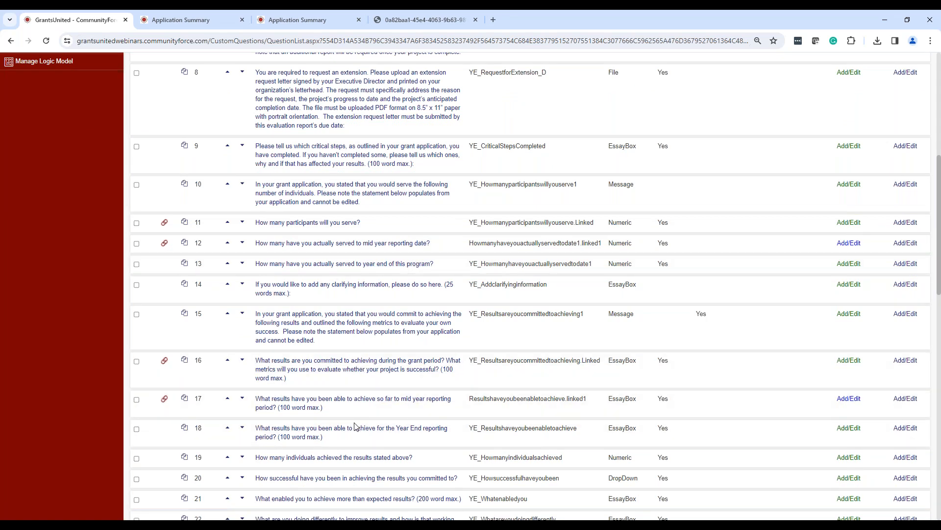
{"action": "scroll", "coordinate": [356, 435], "scroll_direction": "down", "scroll_amount": 3}
{"action": "scroll", "coordinate": [438, 352], "scroll_direction": "up", "scroll_amount": 10}
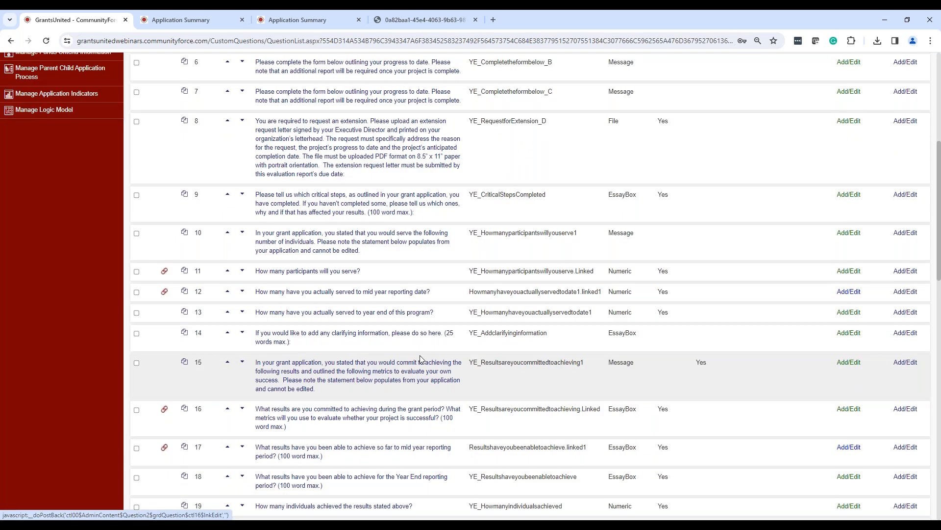
{"action": "scroll", "coordinate": [437, 352], "scroll_direction": "up", "scroll_amount": 3}
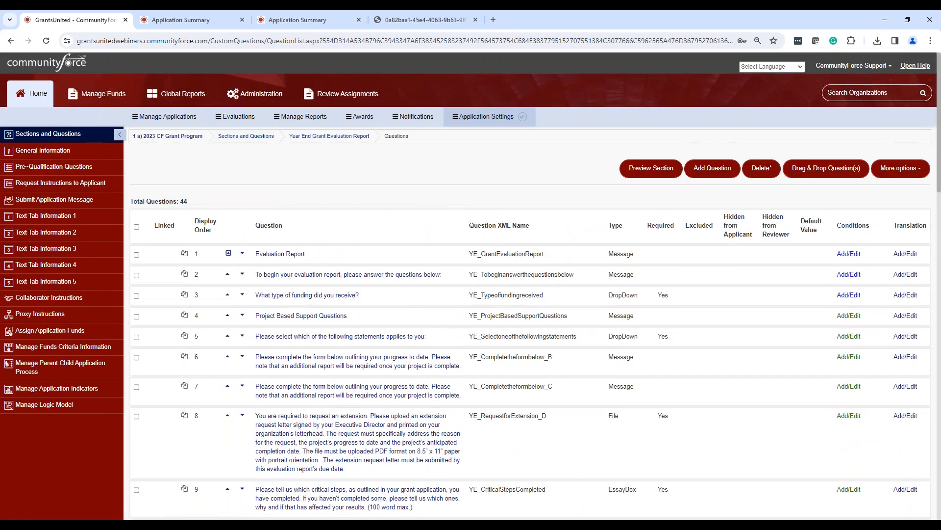
Open the Mid Year Grant Evaluation Report in CommunityForce, Inc.'s Mental Health 10.31.23 application and view its linked answers.
{"action": "left_click", "coordinate": [173, 118]}
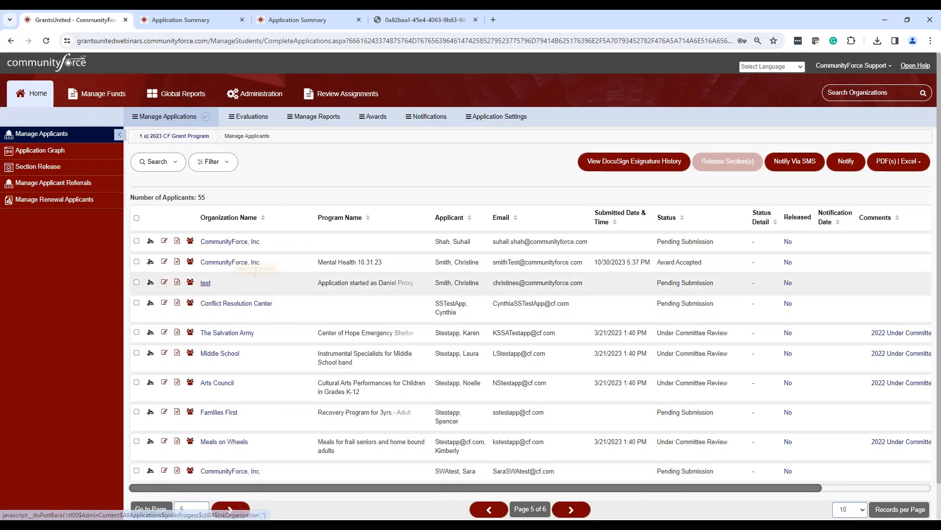
{"action": "left_click", "coordinate": [165, 262]}
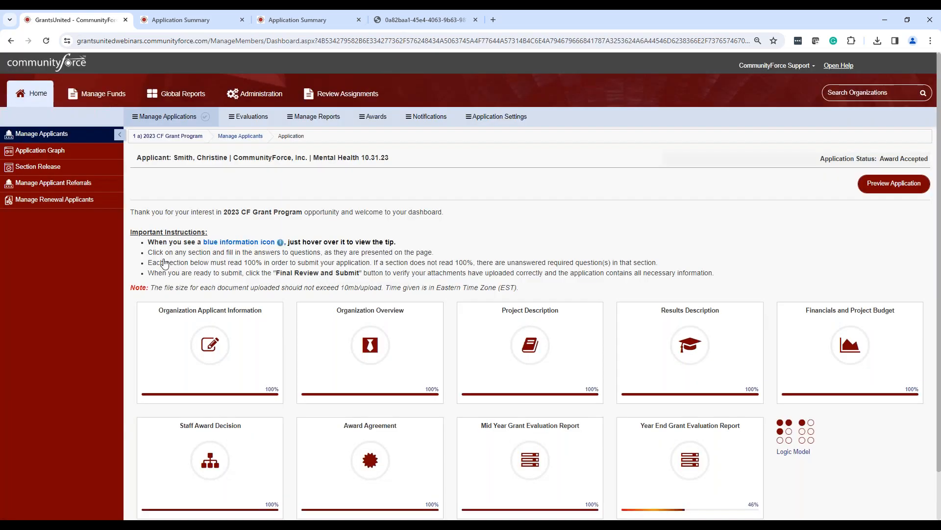
{"action": "scroll", "coordinate": [569, 407], "scroll_direction": "down", "scroll_amount": 2}
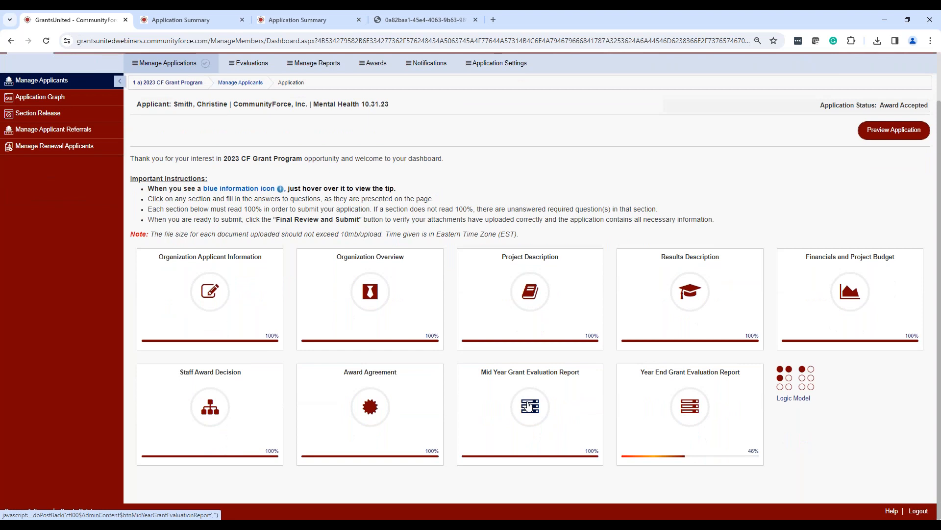
{"action": "left_click", "coordinate": [529, 405]}
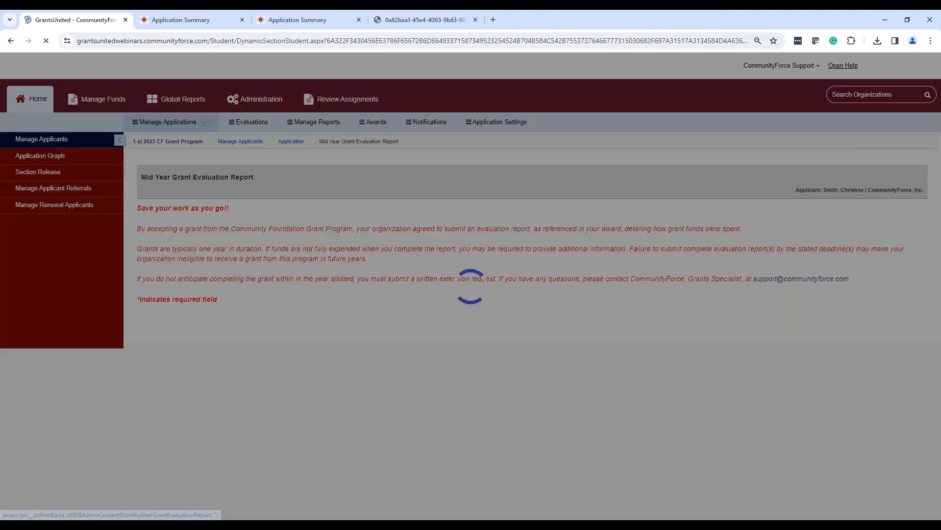
{"action": "scroll", "coordinate": [407, 330], "scroll_direction": "down", "scroll_amount": 3}
{"action": "scroll", "coordinate": [408, 330], "scroll_direction": "down", "scroll_amount": 6}
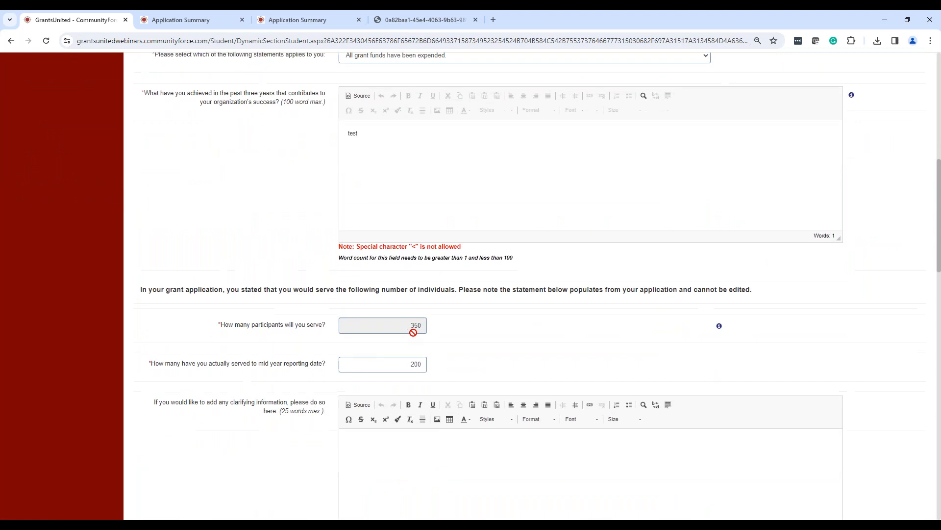
Review the Mid Year Grant Evaluation Report's answers from the participant counts to the signature fields, and return to the report's beginning.
{"action": "scroll", "coordinate": [435, 339], "scroll_direction": "down", "scroll_amount": 4}
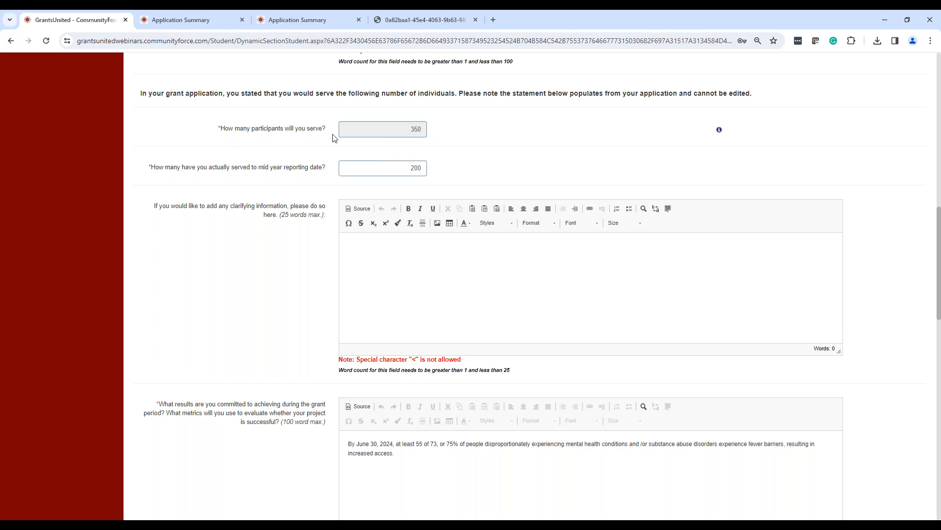
{"action": "scroll", "coordinate": [402, 261], "scroll_direction": "down", "scroll_amount": 10}
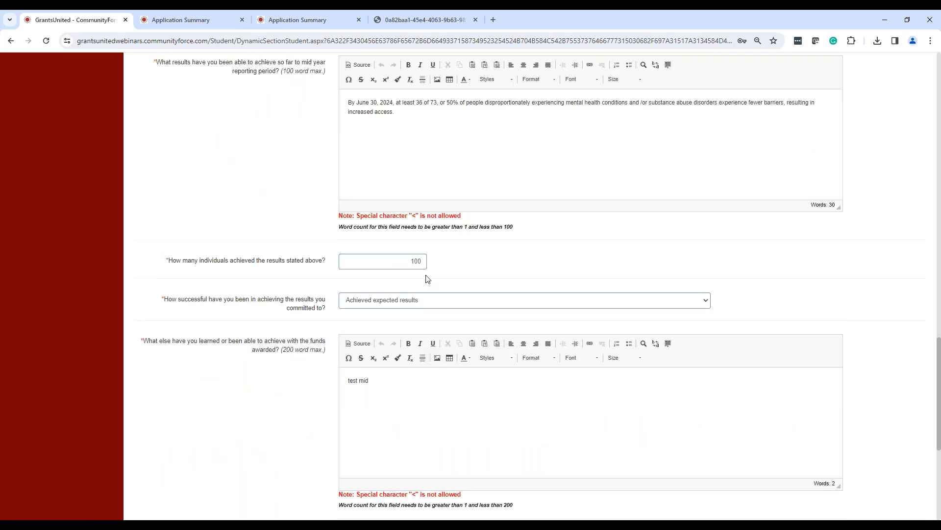
{"action": "scroll", "coordinate": [397, 168], "scroll_direction": "down", "scroll_amount": 5}
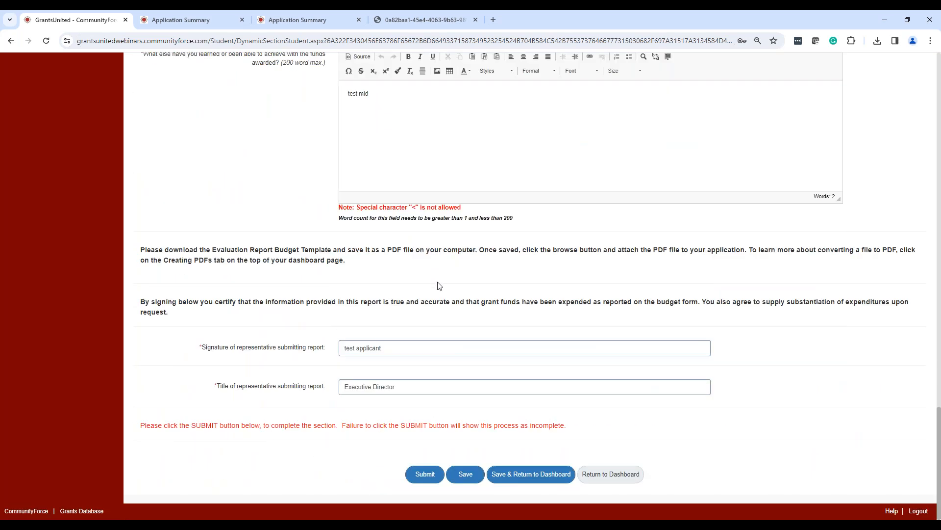
{"action": "scroll", "coordinate": [439, 279], "scroll_direction": "up", "scroll_amount": 15}
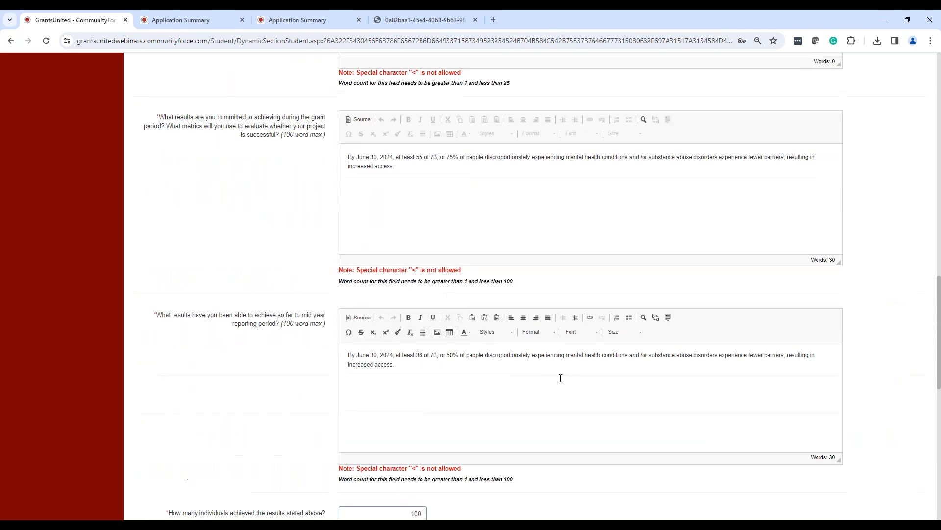
{"action": "scroll", "coordinate": [520, 317], "scroll_direction": "up", "scroll_amount": 3}
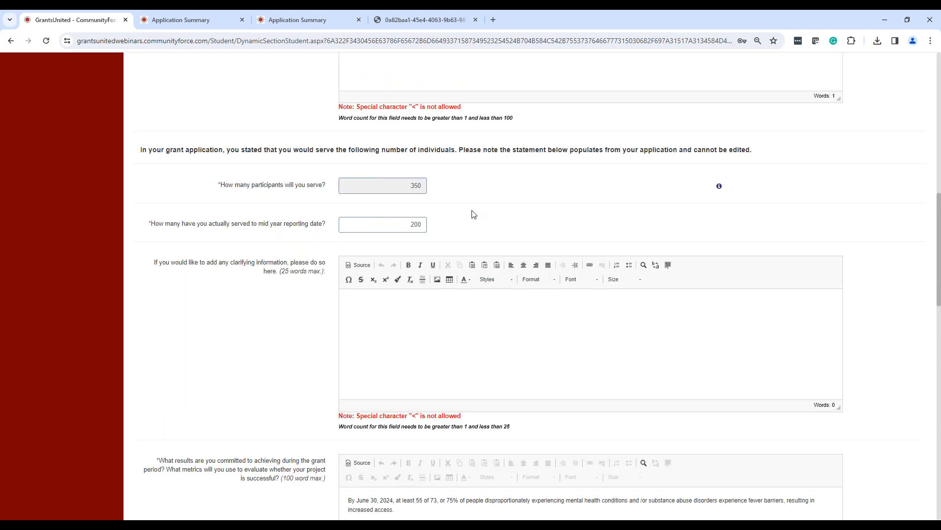
{"action": "scroll", "coordinate": [474, 214], "scroll_direction": "up", "scroll_amount": 10}
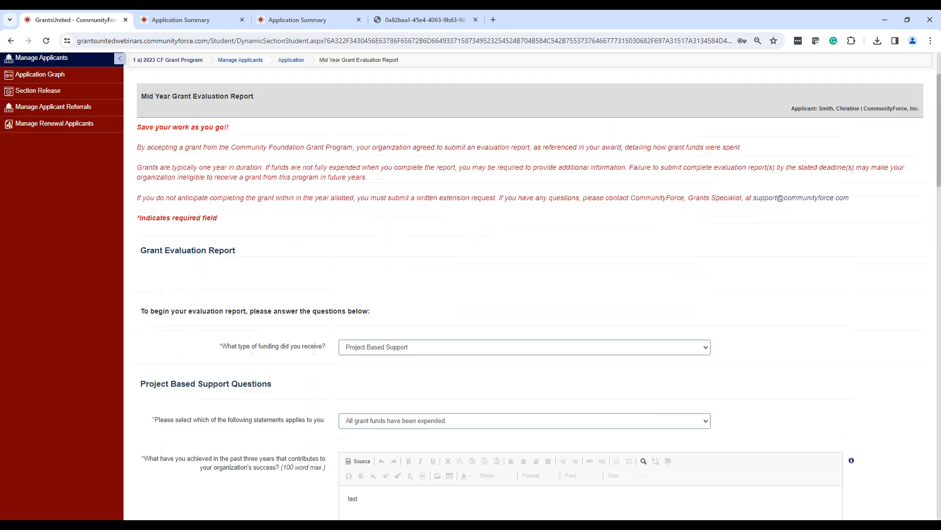
Compare the linked application answers with the mid-year answers in the Mid Year Grant Evaluation Report, and return to the application dashboard.
{"action": "scroll", "coordinate": [495, 345], "scroll_direction": "down", "scroll_amount": 5}
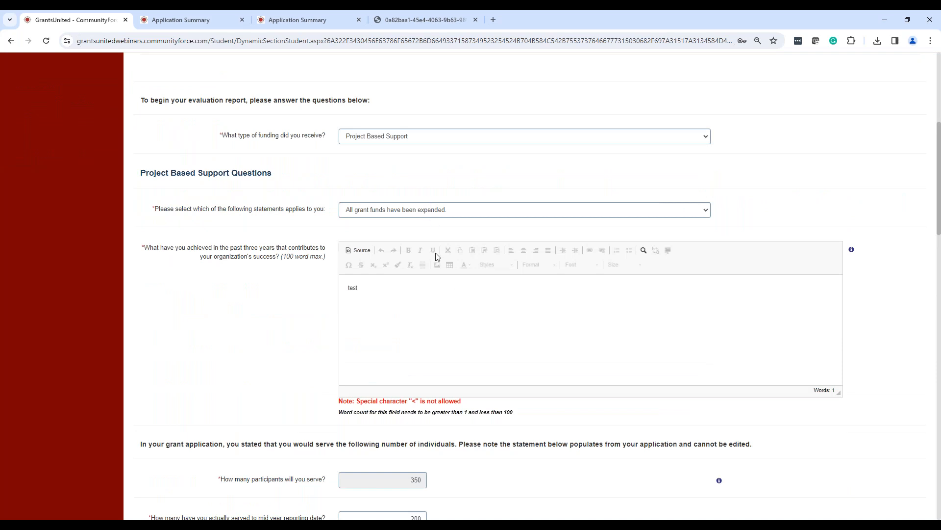
{"action": "scroll", "coordinate": [438, 256], "scroll_direction": "down", "scroll_amount": 4}
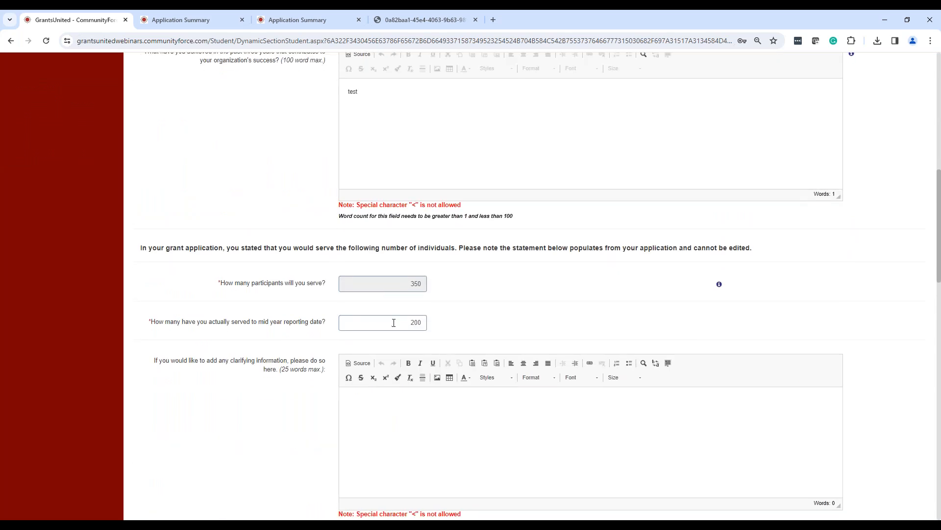
{"action": "scroll", "coordinate": [393, 322], "scroll_direction": "down", "scroll_amount": 7}
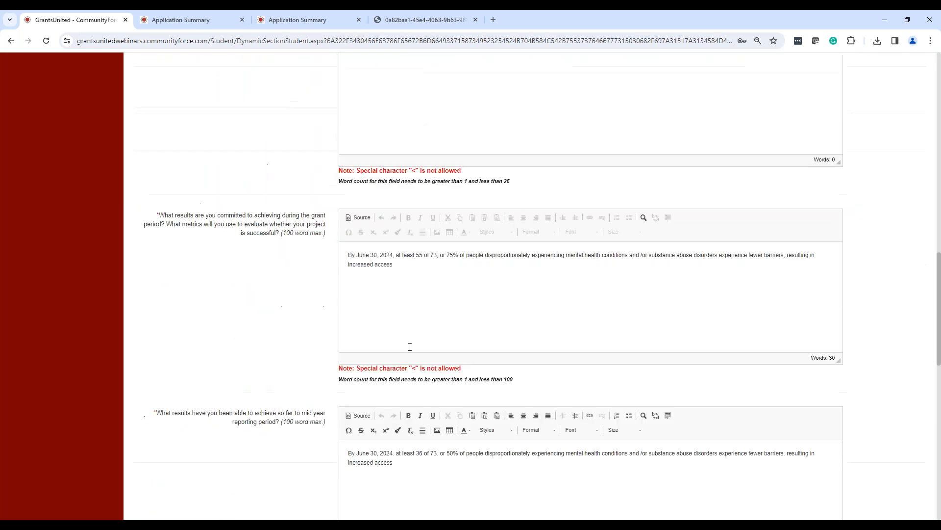
{"action": "scroll", "coordinate": [409, 307], "scroll_direction": "down", "scroll_amount": 3}
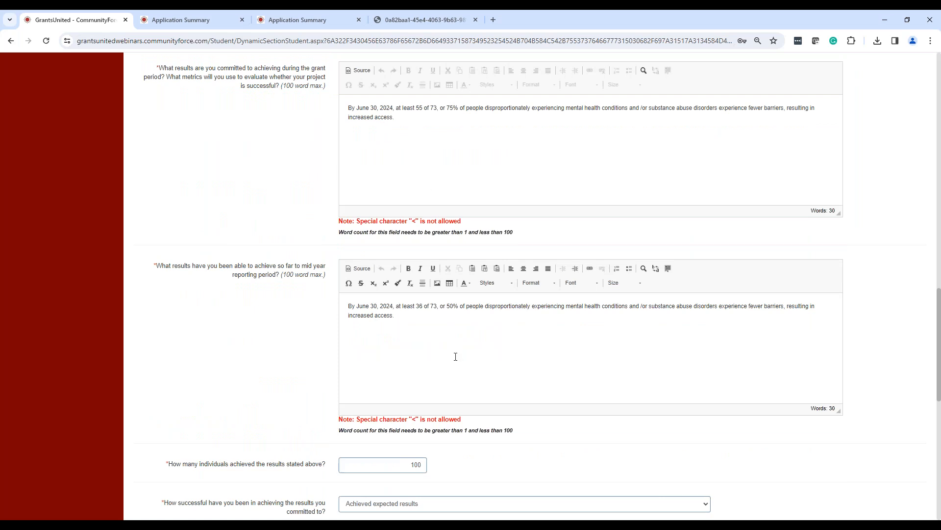
{"action": "left_click", "coordinate": [453, 344]}
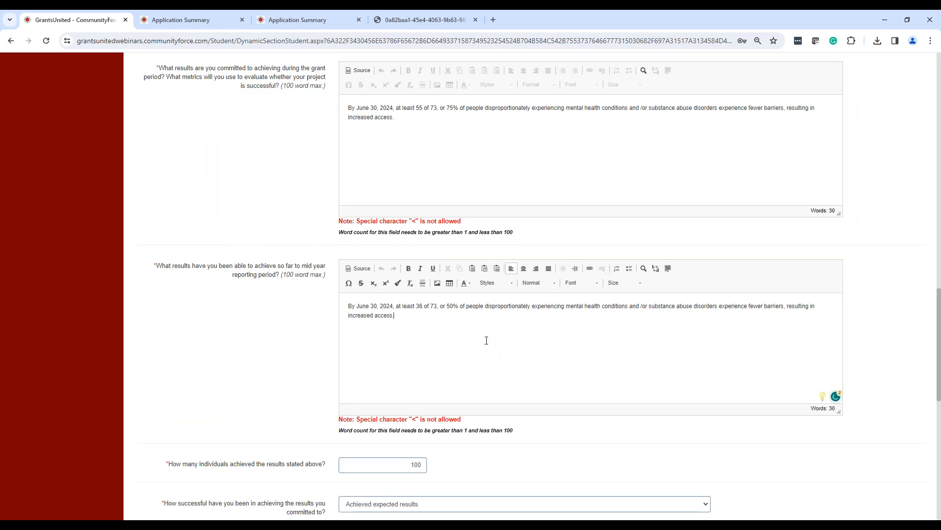
{"action": "scroll", "coordinate": [939, 363], "scroll_direction": "down", "scroll_amount": 10}
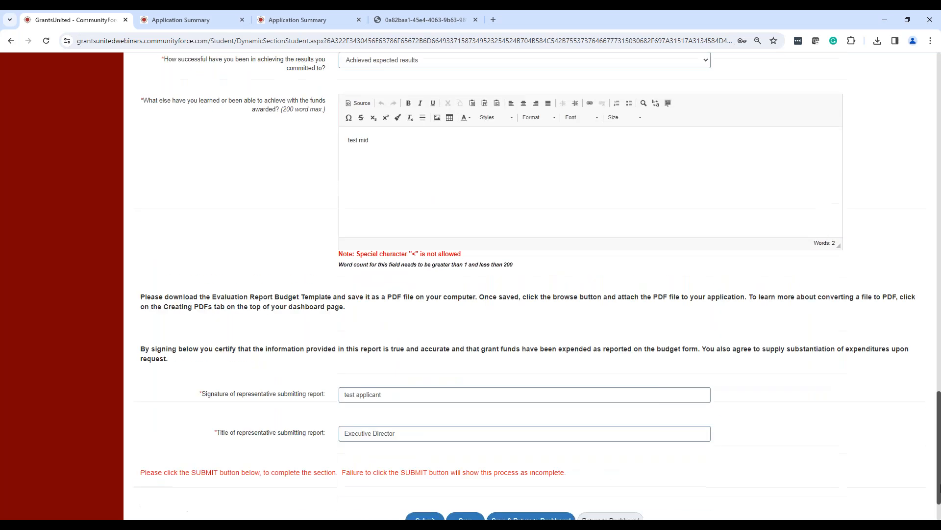
{"action": "left_click", "coordinate": [606, 474]}
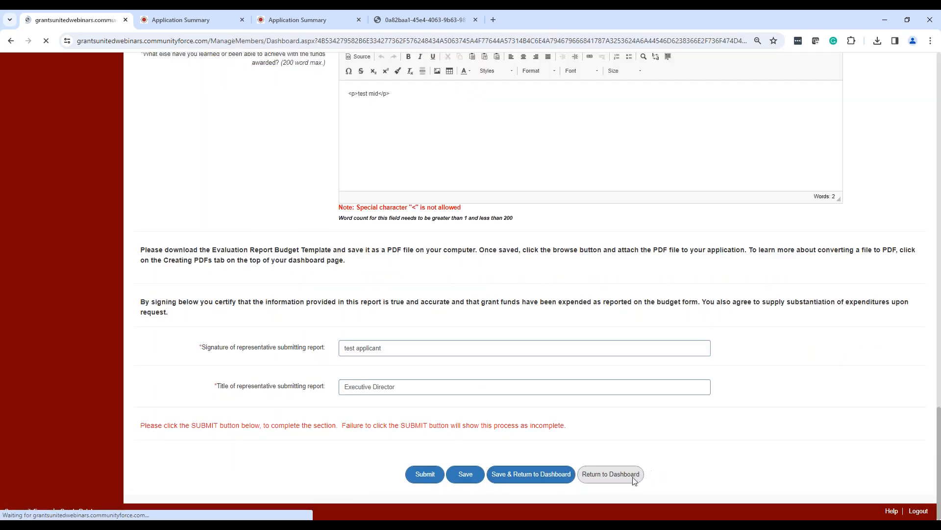
Open the Year End Grant Evaluation Report, examine its linked and unanswered year-end questions, and return to the application dashboard.
{"action": "left_click", "coordinate": [698, 469]}
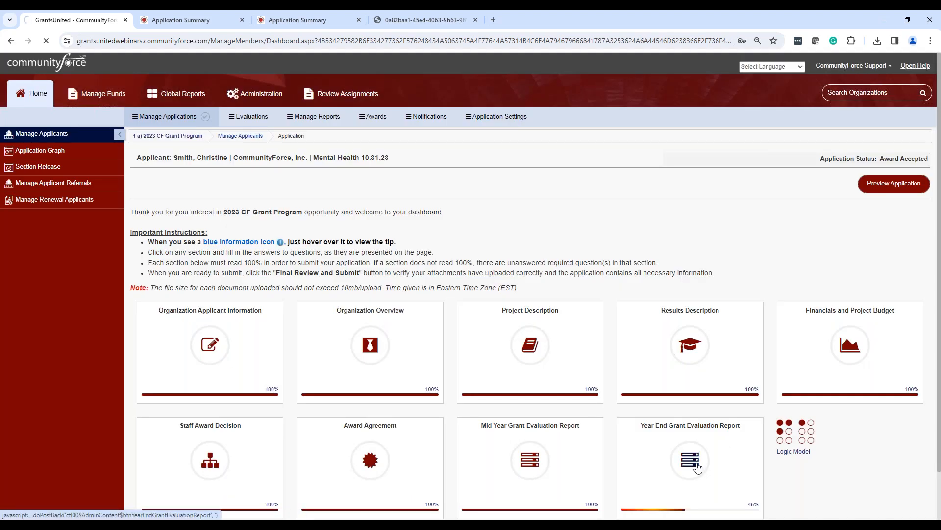
{"action": "scroll", "coordinate": [410, 303], "scroll_direction": "down", "scroll_amount": 4}
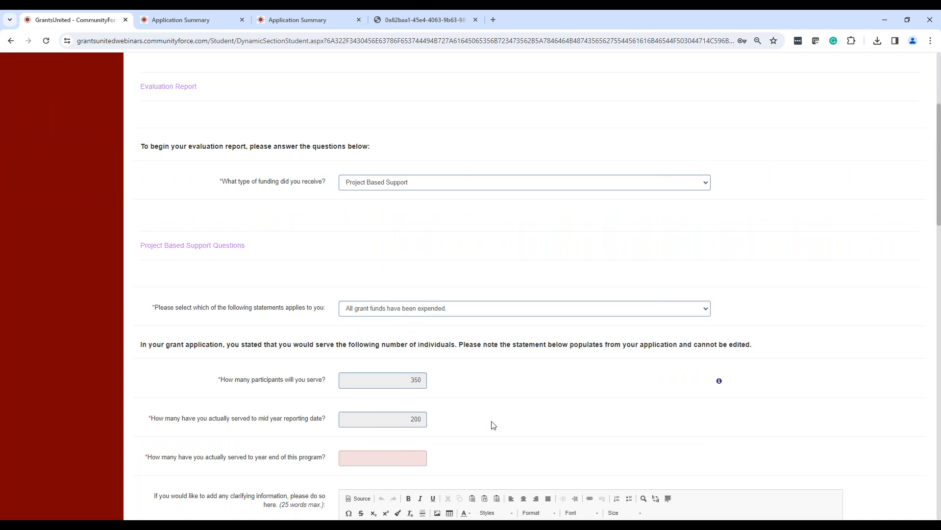
{"action": "scroll", "coordinate": [493, 425], "scroll_direction": "down", "scroll_amount": 3}
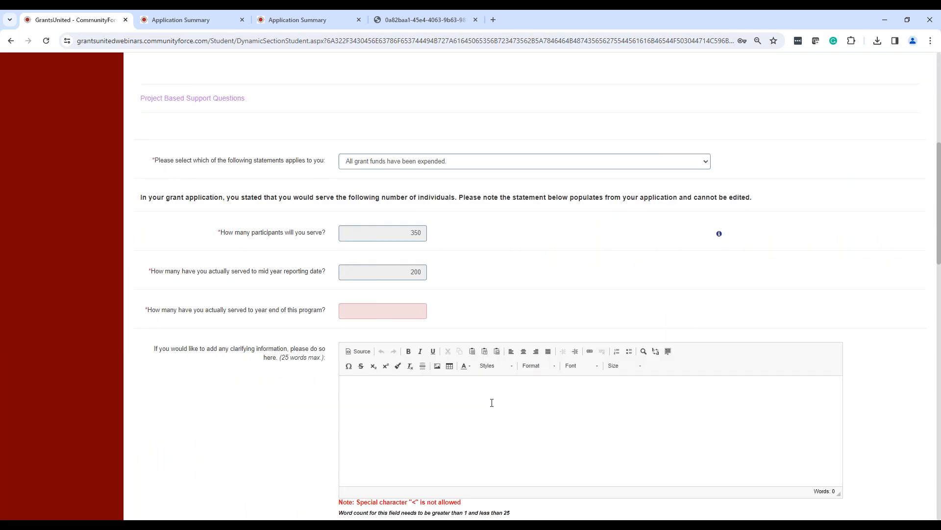
{"action": "scroll", "coordinate": [491, 402], "scroll_direction": "down", "scroll_amount": 9}
{"action": "scroll", "coordinate": [494, 402], "scroll_direction": "down", "scroll_amount": 7}
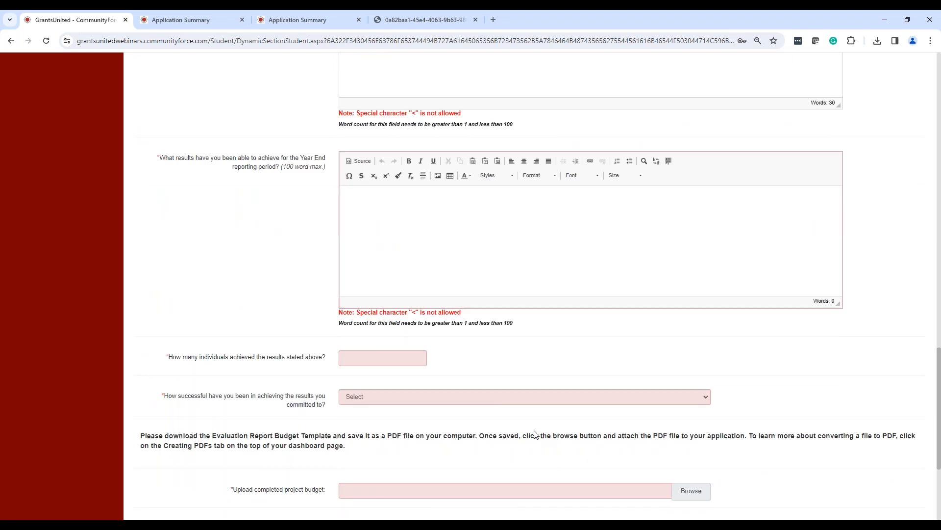
{"action": "scroll", "coordinate": [549, 446], "scroll_direction": "down", "scroll_amount": 4}
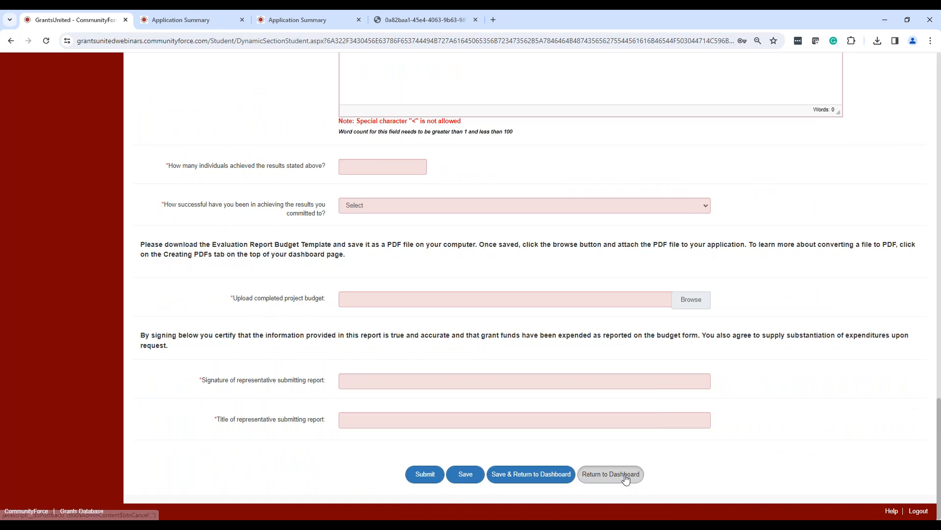
{"action": "left_click", "coordinate": [626, 478]}
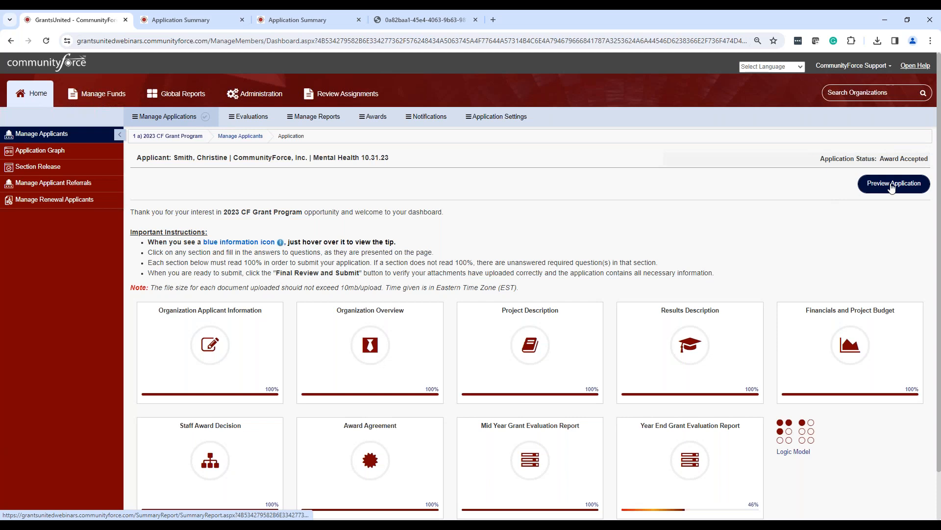
Preview the application, examine the Mid Year and Year End Grant Evaluation Report answers in its summary, and return to the dashboard.
{"action": "left_click", "coordinate": [893, 187]}
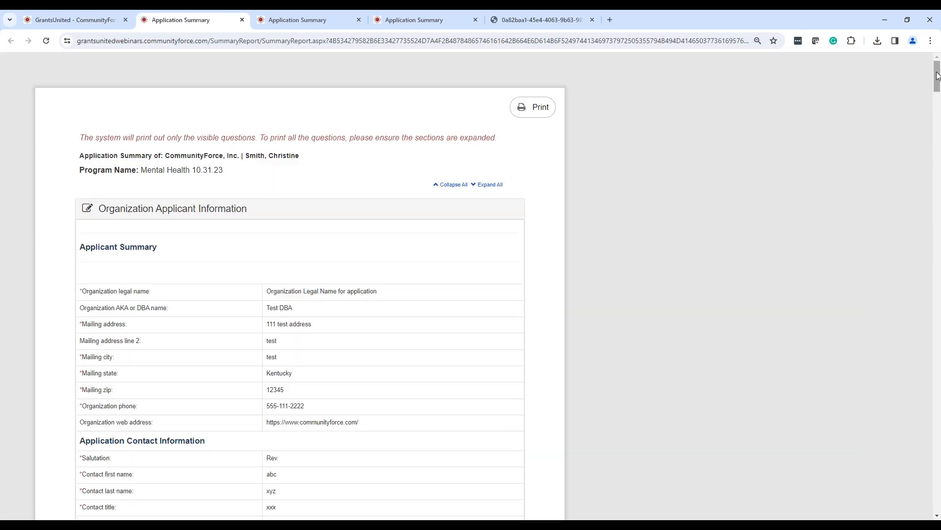
{"action": "left_click_drag", "start_coordinate": [937, 76], "coordinate": [937, 319]}
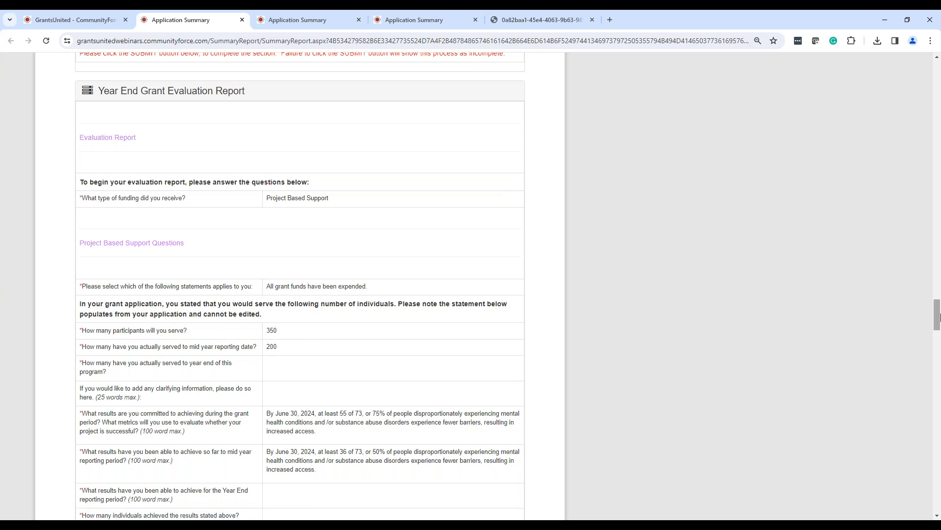
{"action": "scroll", "coordinate": [492, 380], "scroll_direction": "up", "scroll_amount": 9}
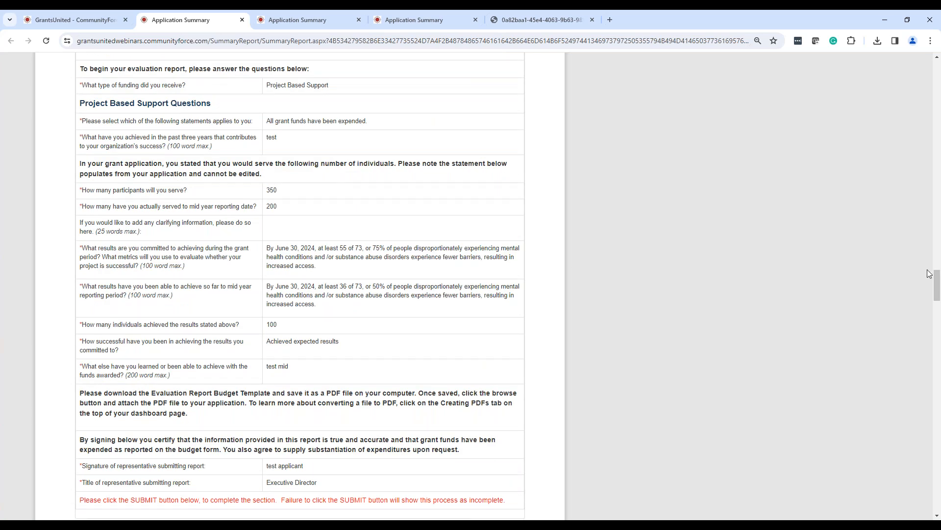
{"action": "mouse_move", "coordinate": [935, 287]}
{"action": "left_mouse_down"}
{"action": "mouse_move", "coordinate": [938, 240]}
{"action": "mouse_move", "coordinate": [937, 281]}
{"action": "left_mouse_up"}
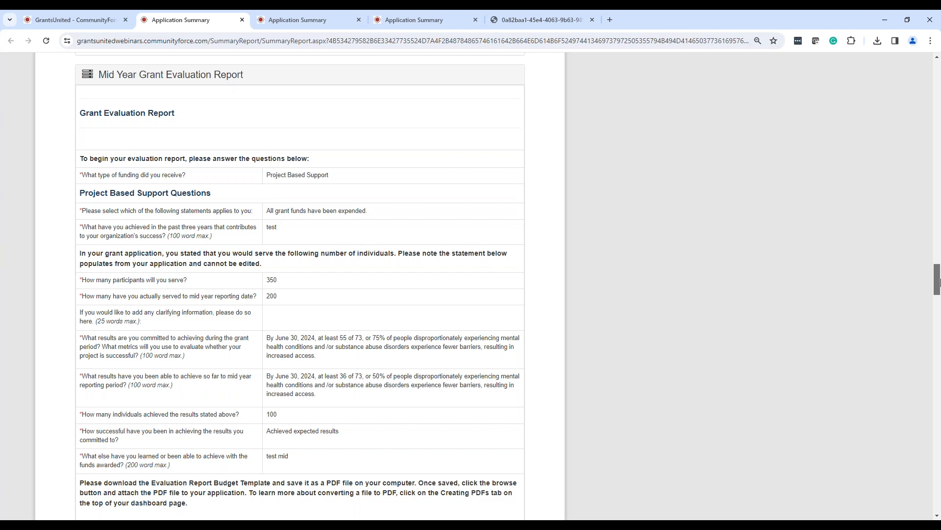
{"action": "left_click_drag", "start_coordinate": [938, 281], "coordinate": [937, 74]}
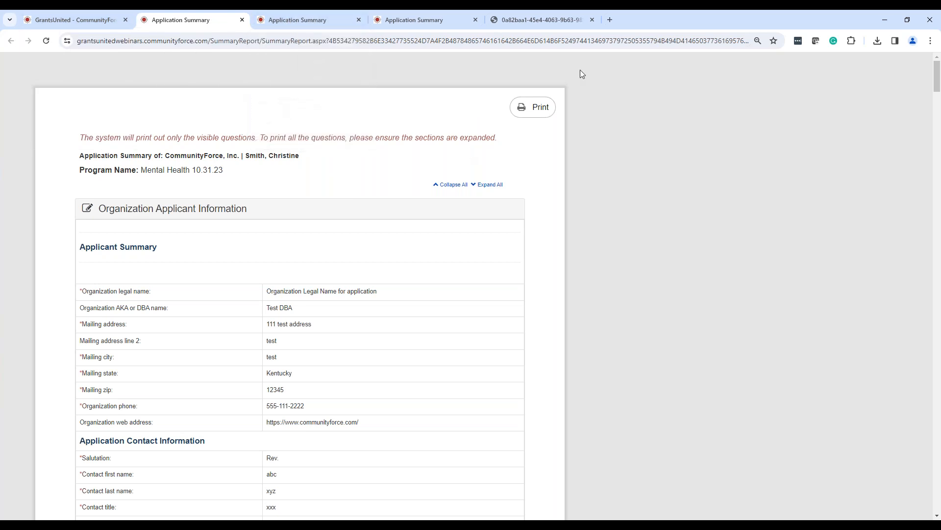
{"action": "left_click", "coordinate": [297, 20]}
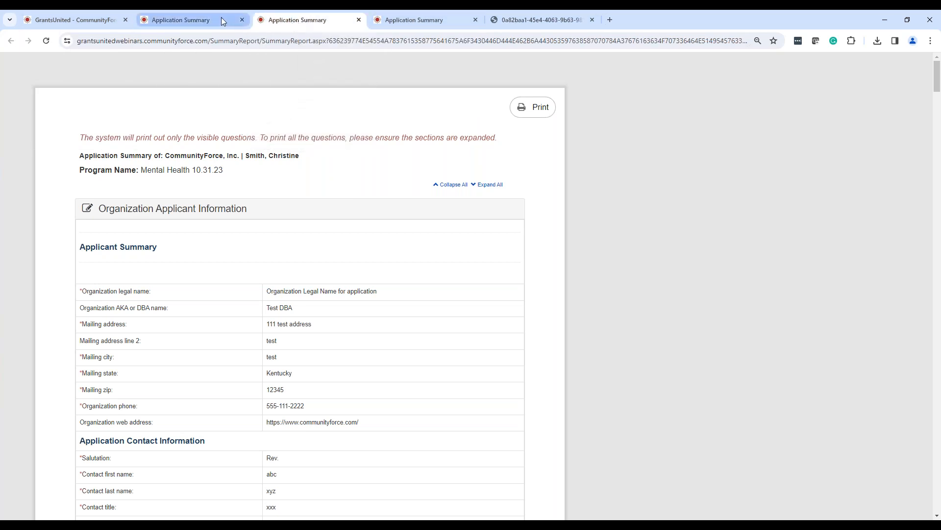
{"action": "left_click", "coordinate": [186, 19]}
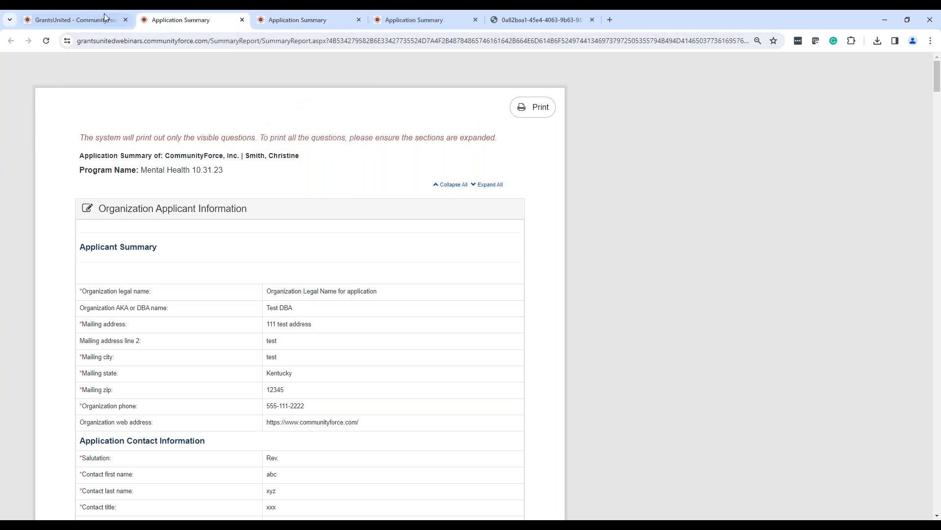
{"action": "left_click", "coordinate": [87, 19]}
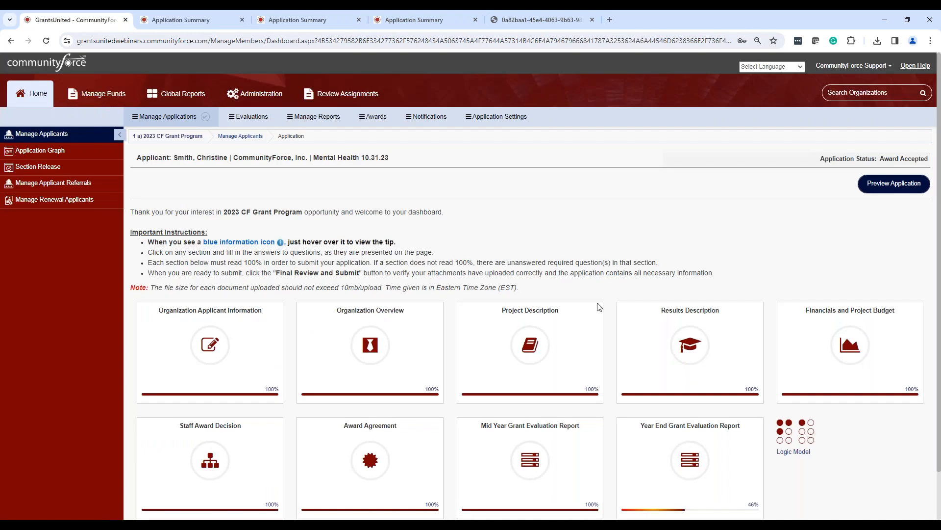
Edit the * 1st Round ad hoc report to include Logic Model data, and save its report details.
{"action": "left_click", "coordinate": [375, 117]}
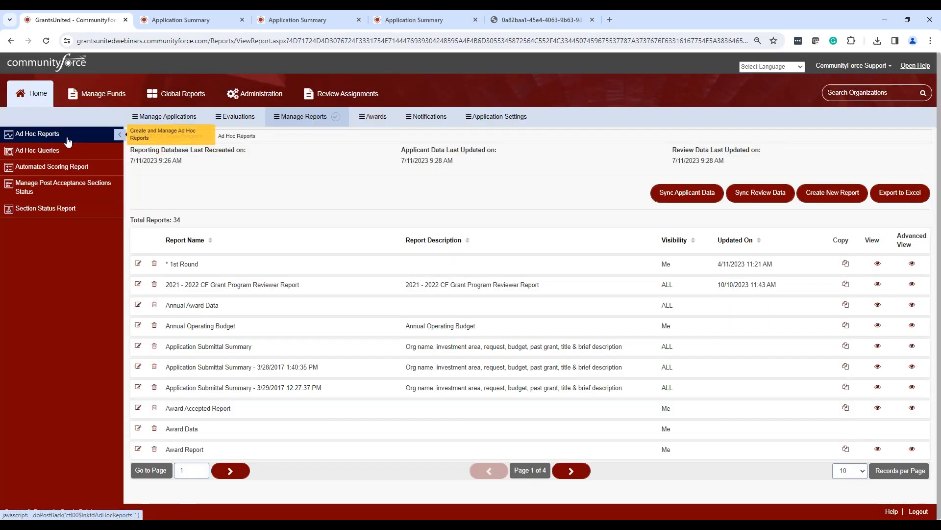
{"action": "left_click", "coordinate": [68, 141]}
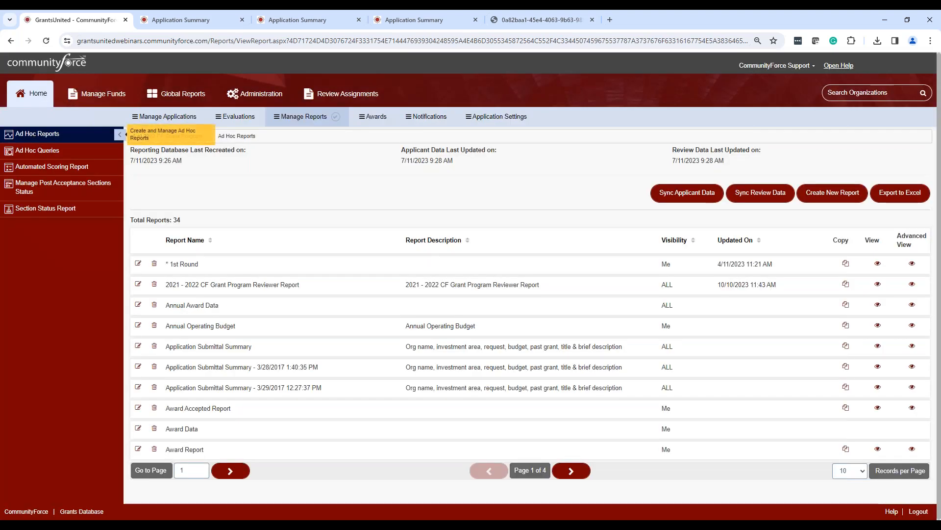
{"action": "left_click", "coordinate": [137, 265]}
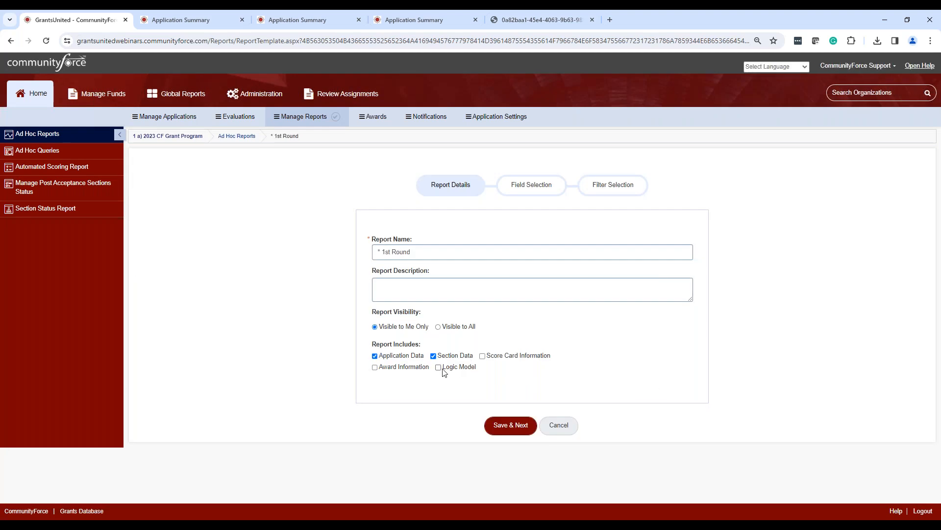
{"action": "left_click", "coordinate": [439, 367]}
{"action": "left_click", "coordinate": [516, 426]}
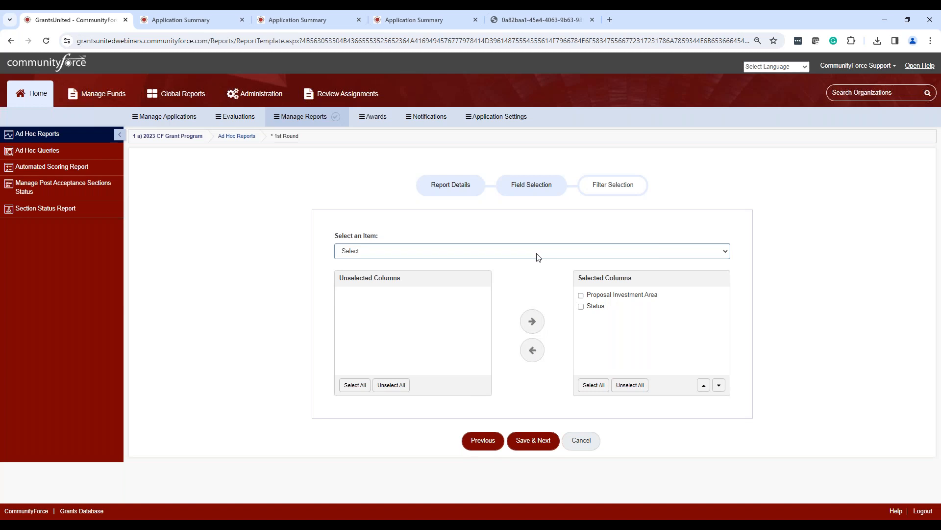
Examine the Logic Model columns available for the * 1st Round report, and leave the field selection without saving.
{"action": "left_click", "coordinate": [538, 251]}
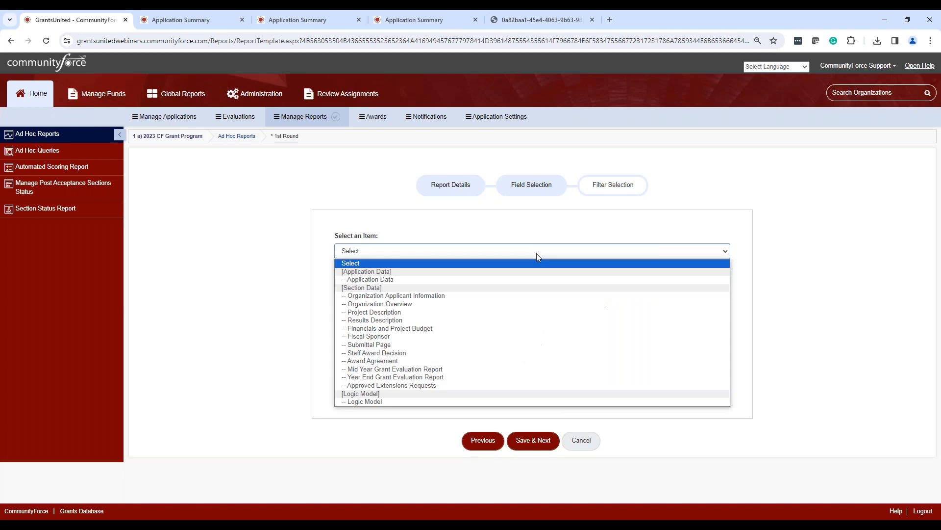
{"action": "left_click", "coordinate": [393, 402]}
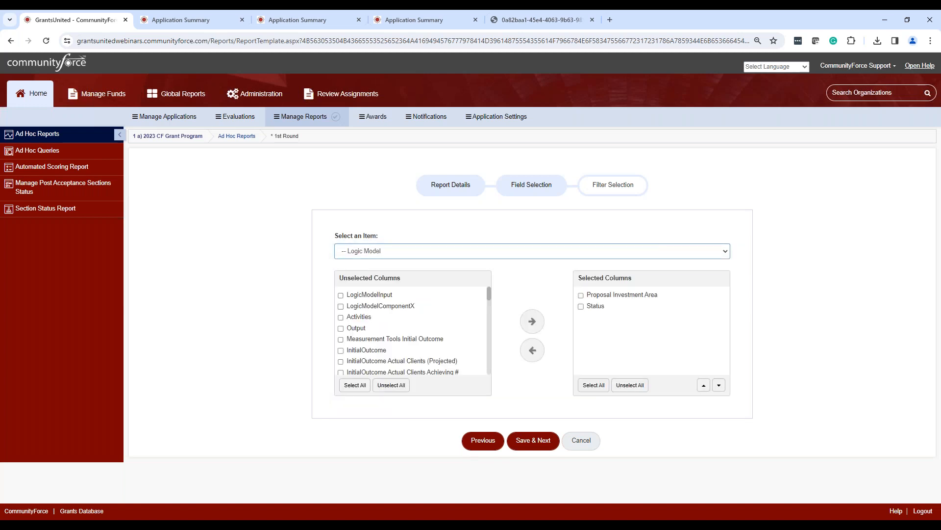
{"action": "left_click_drag", "start_coordinate": [489, 294], "coordinate": [496, 320]}
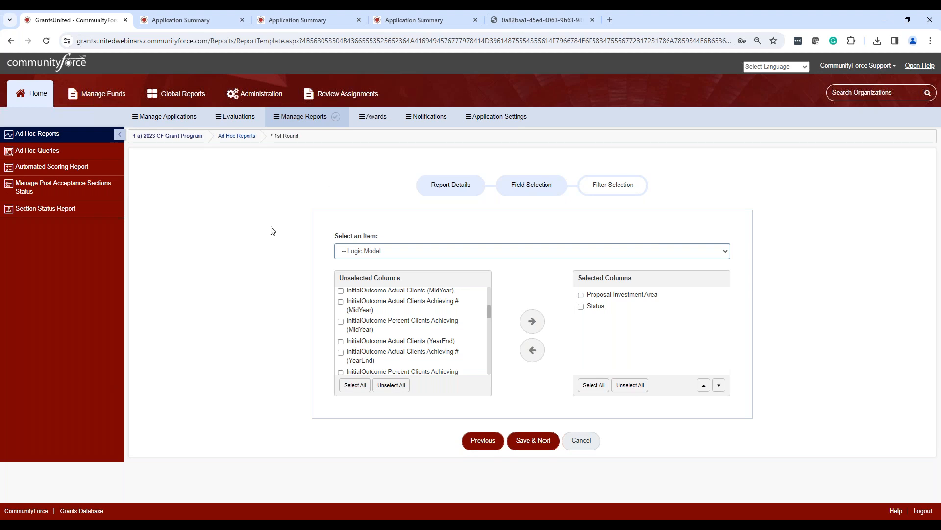
{"action": "left_click", "coordinate": [588, 439]}
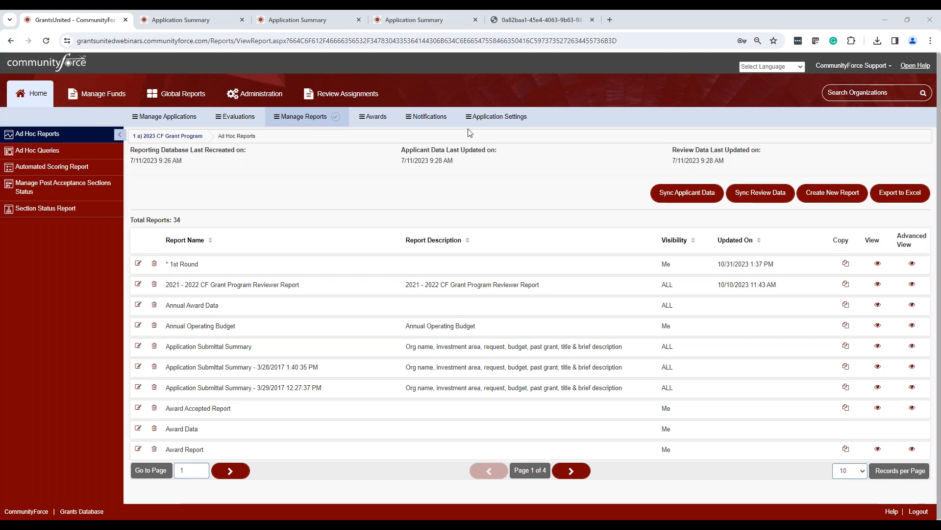
Open the Mid Year Grant Evaluation Report's question list from the program's sections and look through its questions.
{"action": "left_click", "coordinate": [498, 122]}
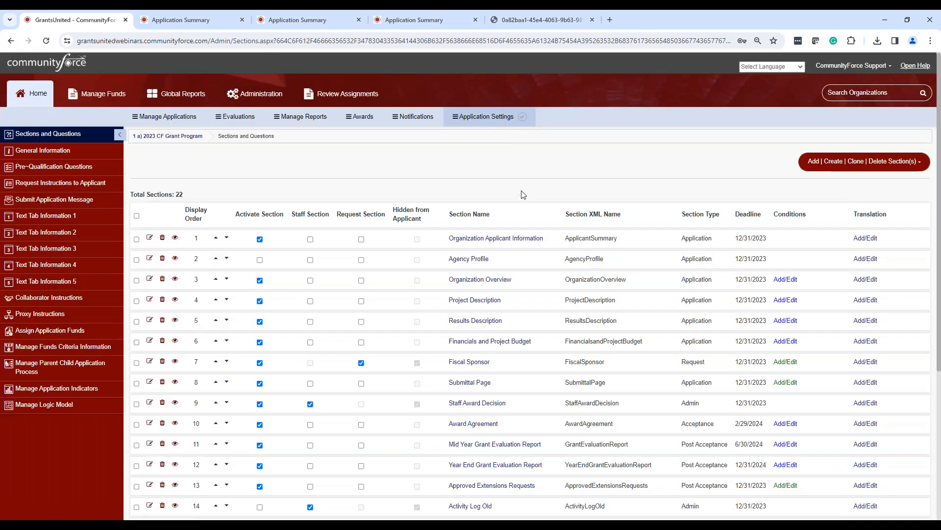
{"action": "scroll", "coordinate": [499, 226], "scroll_direction": "down", "scroll_amount": 5}
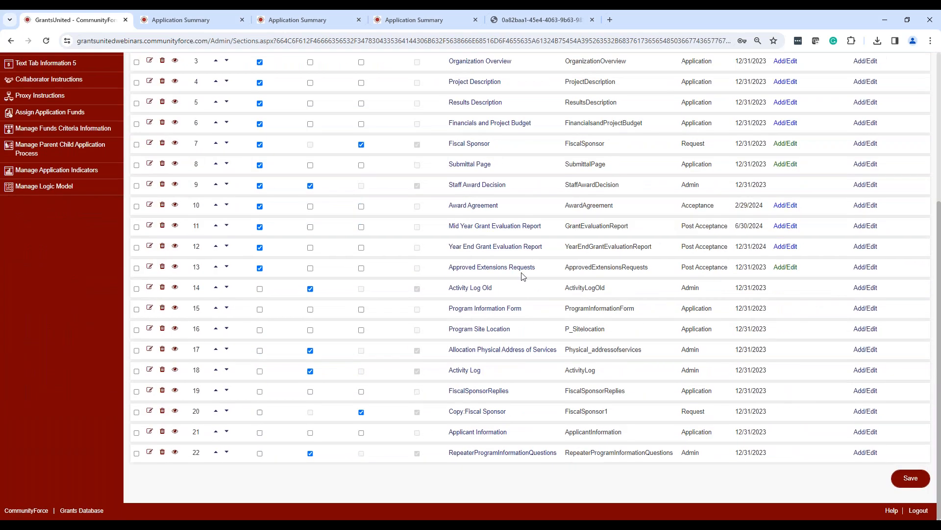
{"action": "left_click", "coordinate": [501, 226]}
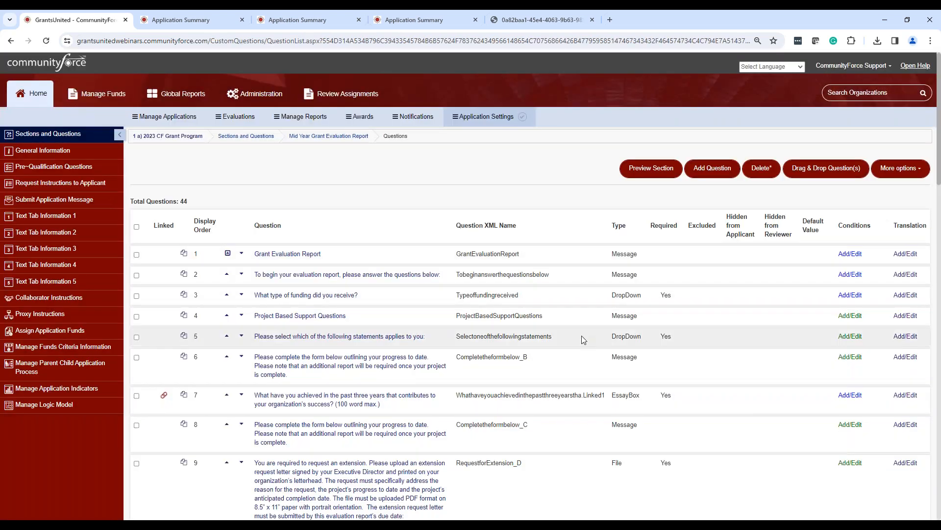
{"action": "scroll", "coordinate": [721, 323], "scroll_direction": "down", "scroll_amount": 2}
{"action": "scroll", "coordinate": [721, 327], "scroll_direction": "down", "scroll_amount": 6}
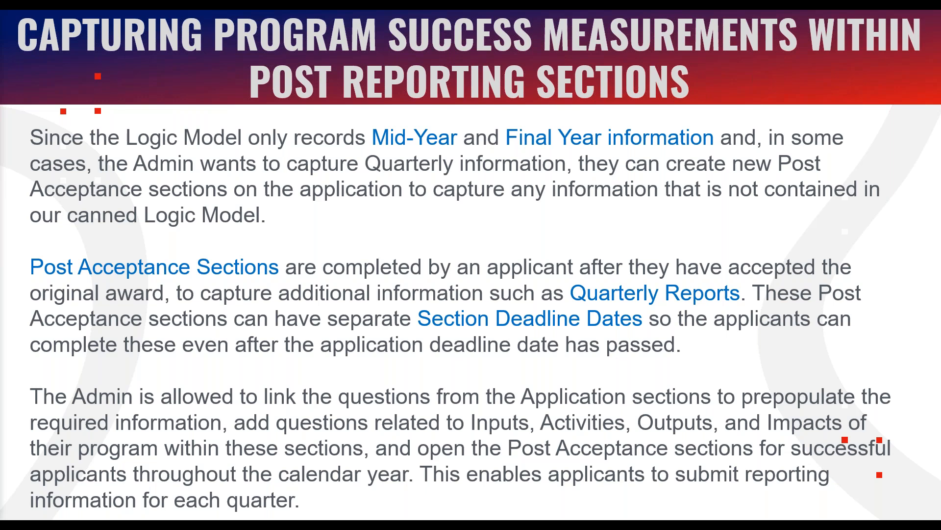
{"action": "key", "text": "Right"}
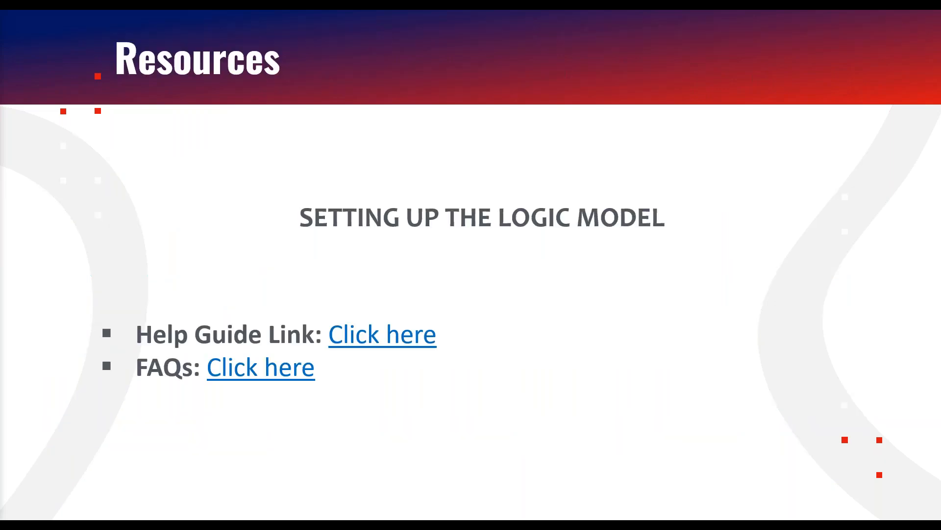